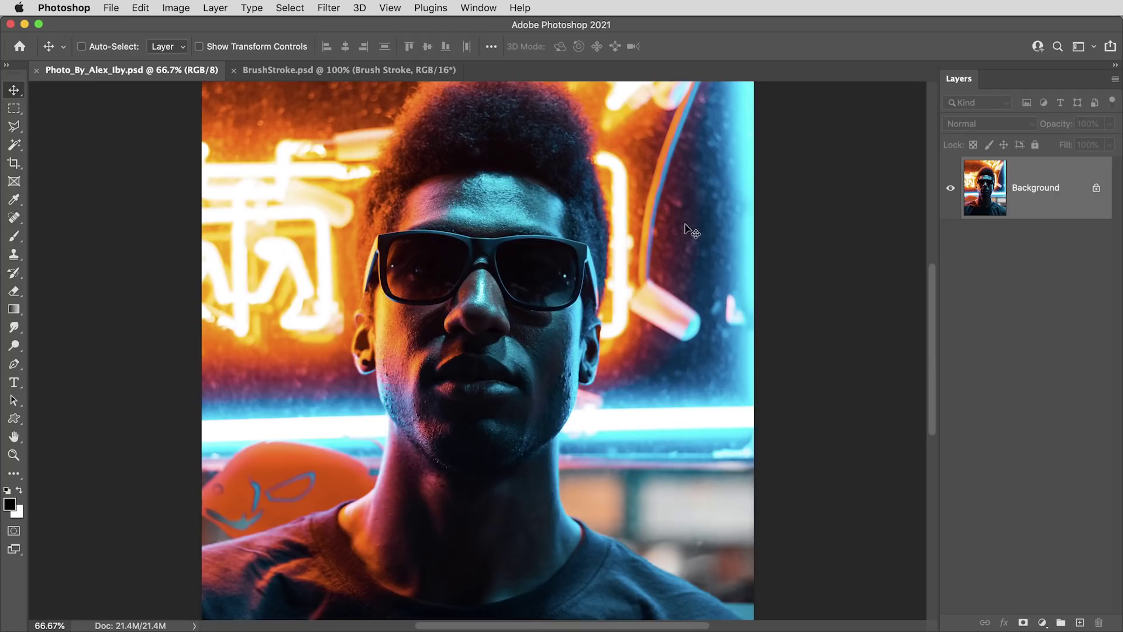
# Select the plain History Brush at size 300 and show the History panel listing the Open state
pyautogui.press('super+minus')
pyautogui.press('super+minus')
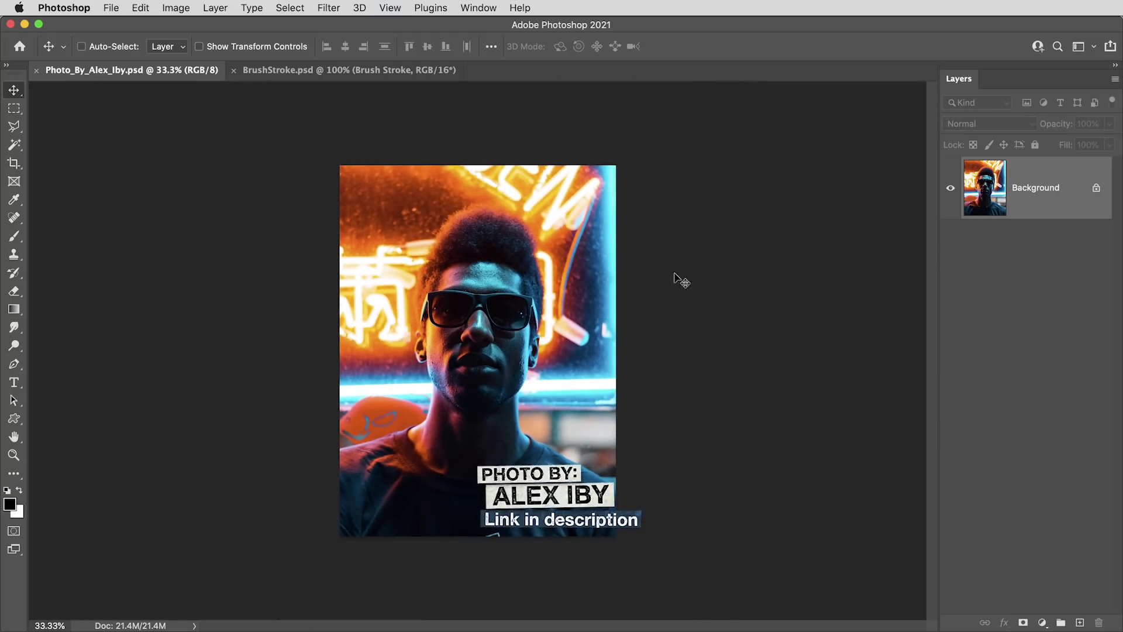
pyautogui.press('super+plus')
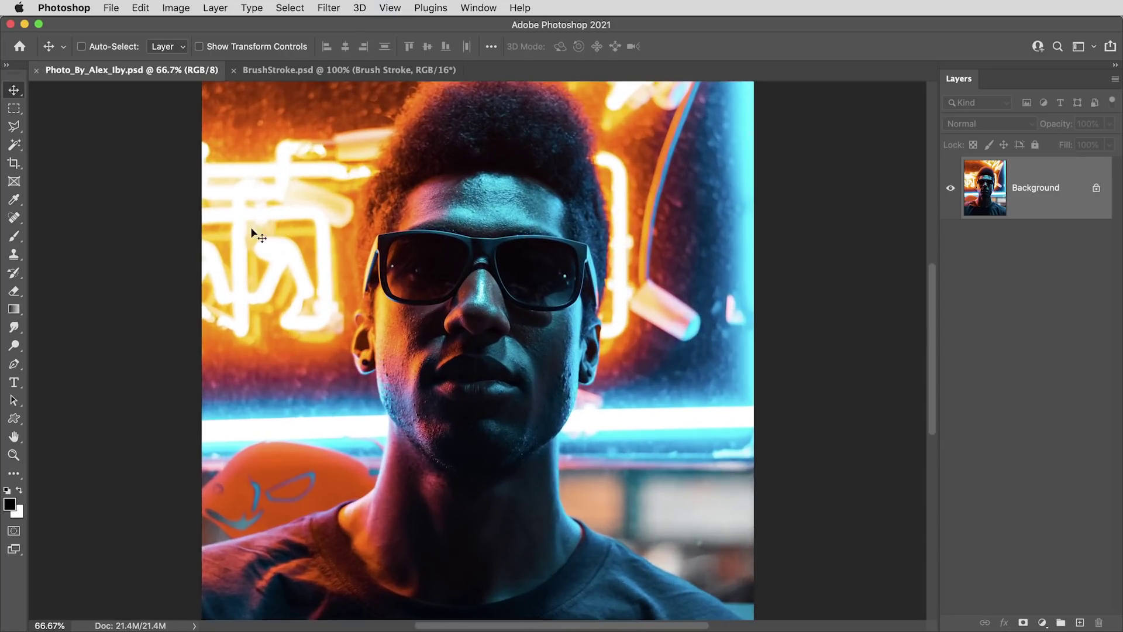
pyautogui.click(11, 277)
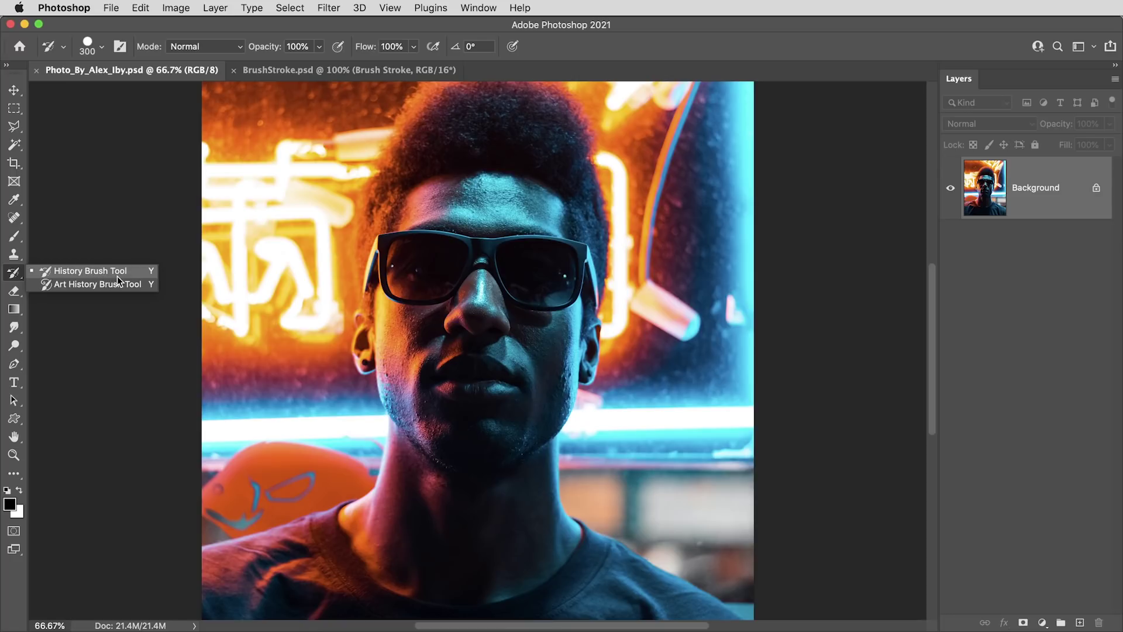
pyautogui.click(71, 272)
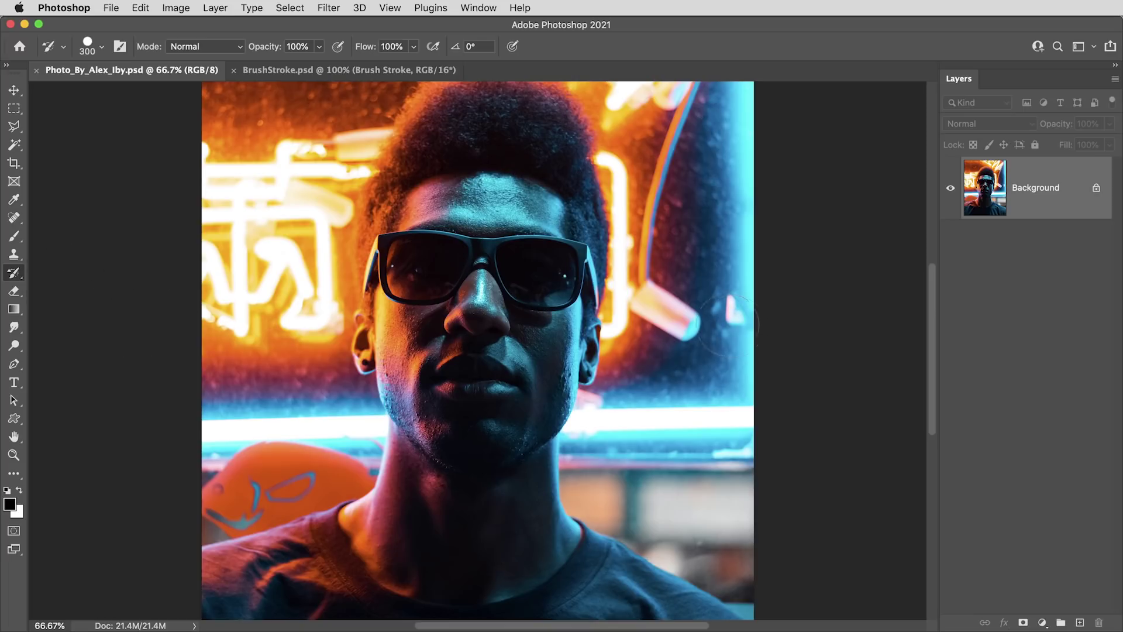
pyautogui.click(477, 8)
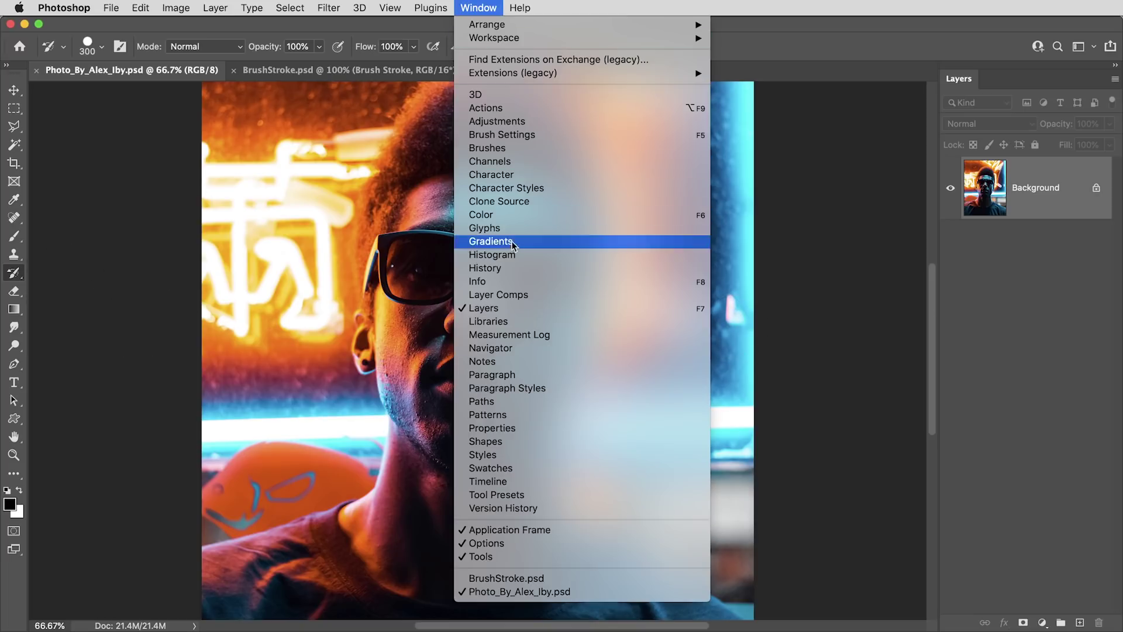
pyautogui.click(515, 270)
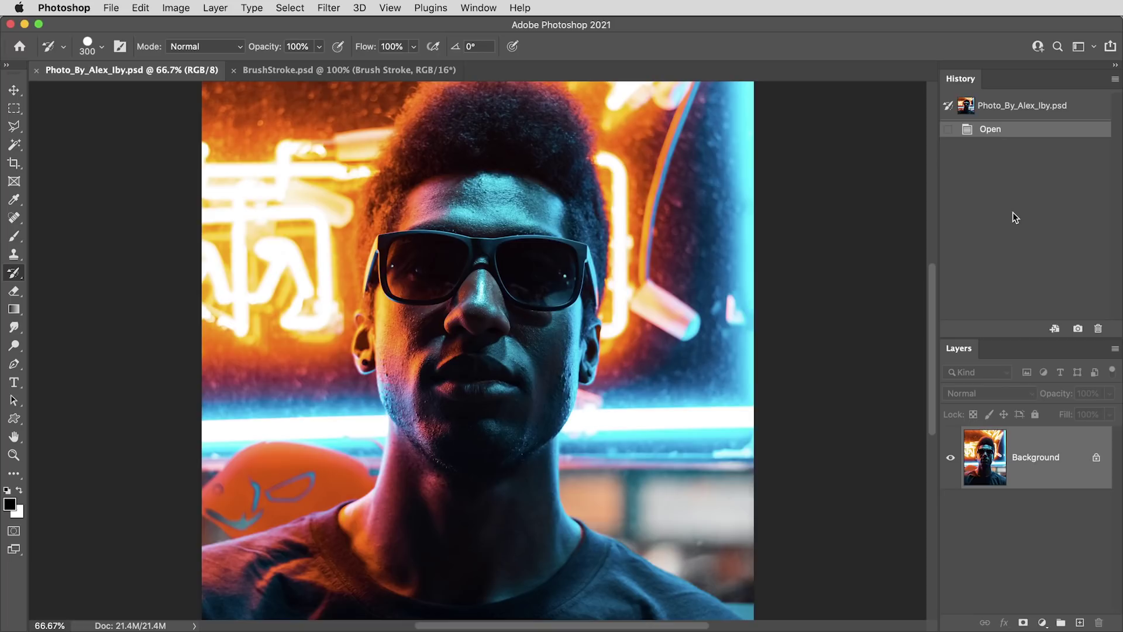
# Invert and desaturate the portrait, then paint original colour back over the face, left side and hair
pyautogui.press('super+alt+i')
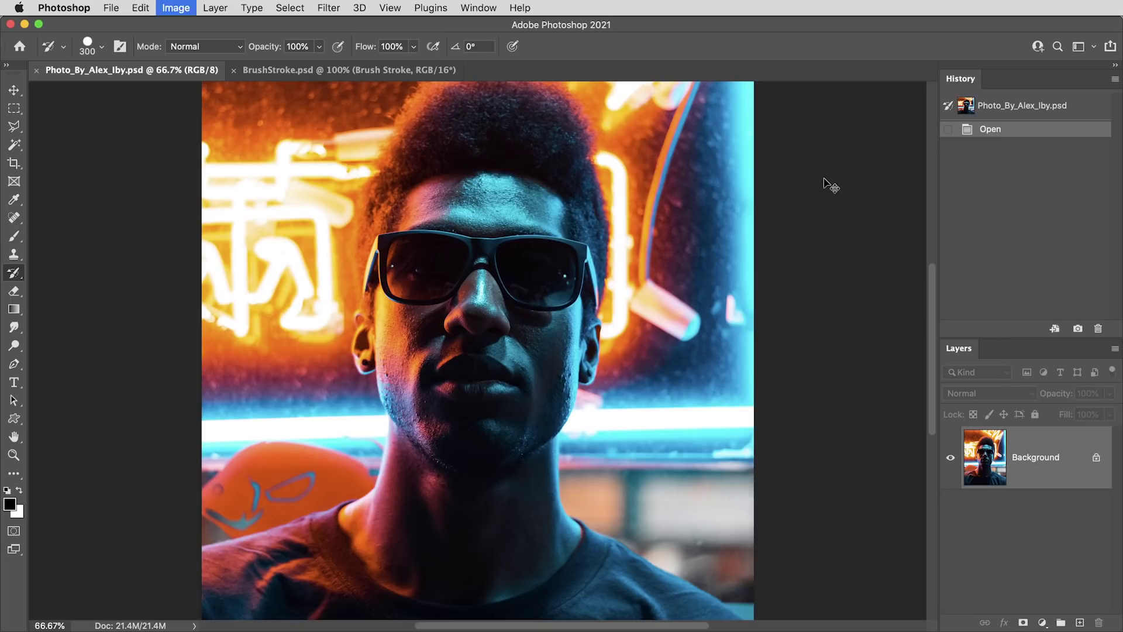
pyautogui.press('super+shift+u')
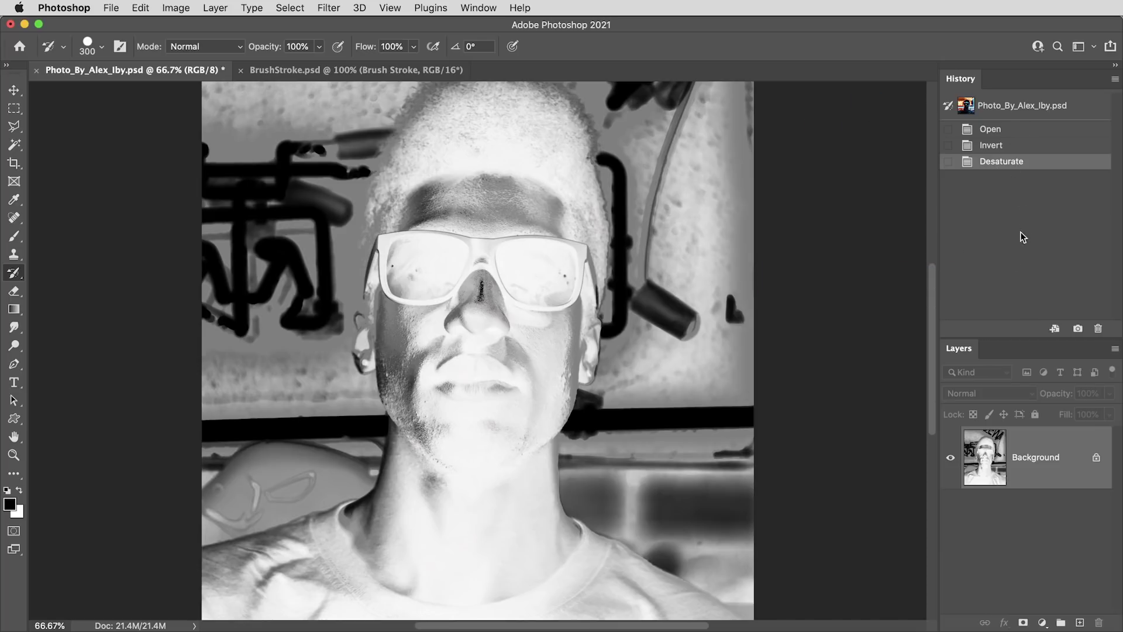
pyautogui.moveTo(614, 176)
pyautogui.mouseDown()
pyautogui.moveTo(348, 193)
pyautogui.moveTo(420, 338)
pyautogui.moveTo(591, 386)
pyautogui.moveTo(529, 431)
pyautogui.moveTo(398, 462)
pyautogui.mouseUp()
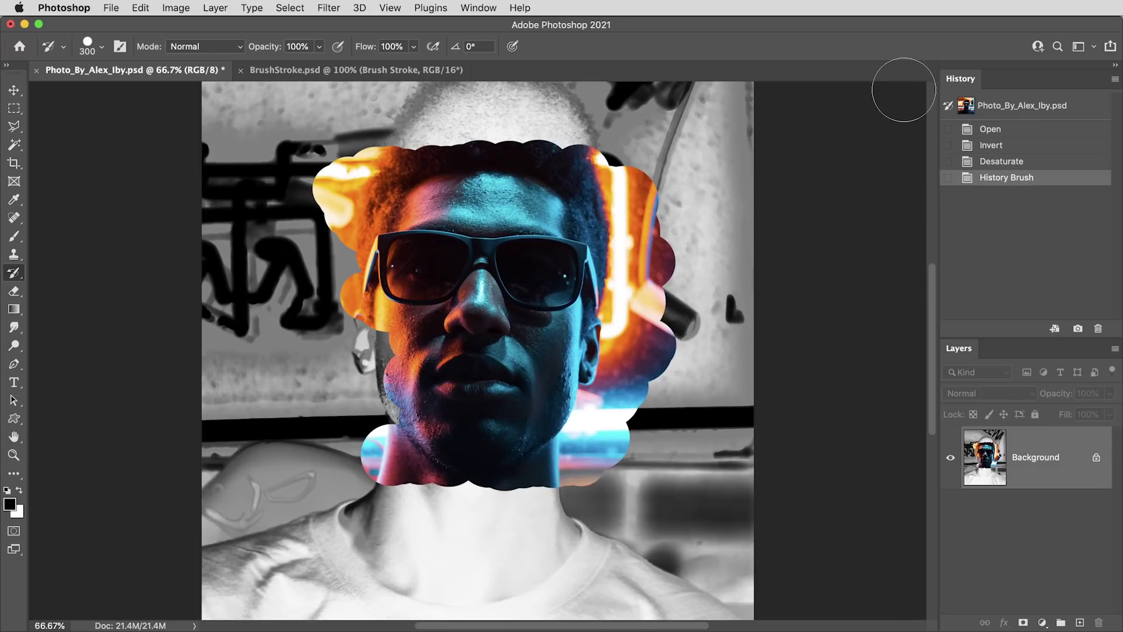
pyautogui.moveTo(493, 388)
pyautogui.mouseDown()
pyautogui.moveTo(378, 417)
pyautogui.moveTo(386, 335)
pyautogui.moveTo(416, 316)
pyautogui.moveTo(413, 349)
pyautogui.moveTo(408, 262)
pyautogui.mouseUp()
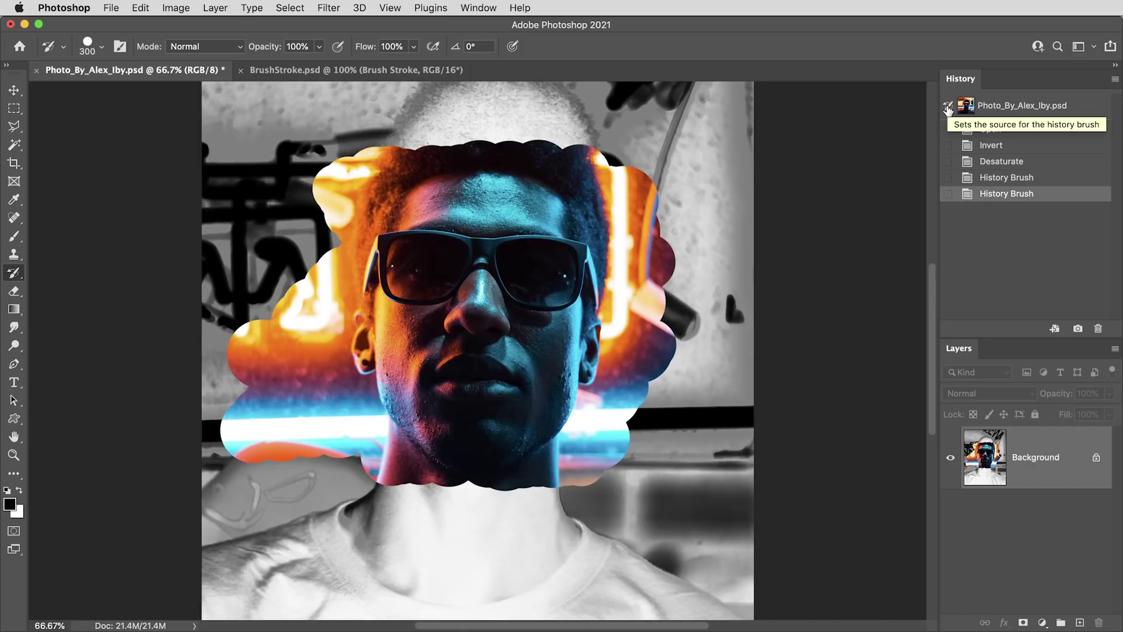
pyautogui.moveTo(667, 122)
pyautogui.mouseDown()
pyautogui.moveTo(544, 129)
pyautogui.moveTo(673, 217)
pyautogui.moveTo(626, 225)
pyautogui.mouseUp()
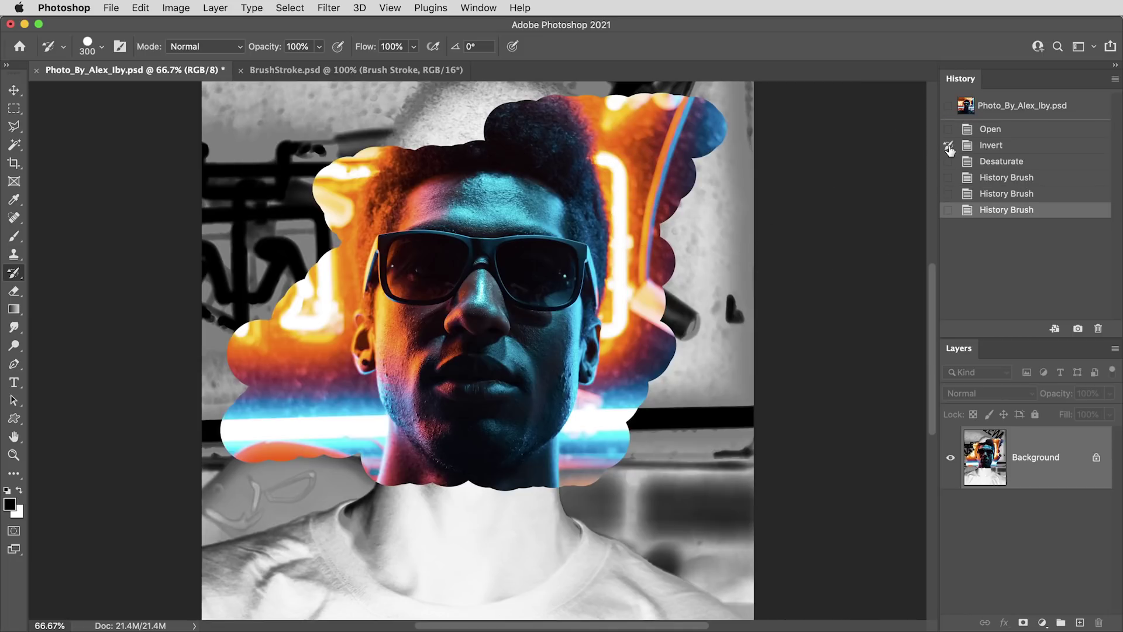
# Paint inverted colour down the face, then restore original colours everywhere with a 700 px brush
pyautogui.moveTo(409, 134)
pyautogui.mouseDown()
pyautogui.moveTo(409, 175)
pyautogui.moveTo(363, 222)
pyautogui.moveTo(526, 275)
pyautogui.moveTo(398, 403)
pyautogui.moveTo(526, 462)
pyautogui.mouseUp()
pyautogui.press('super+minus')
pyautogui.press('super+minus')
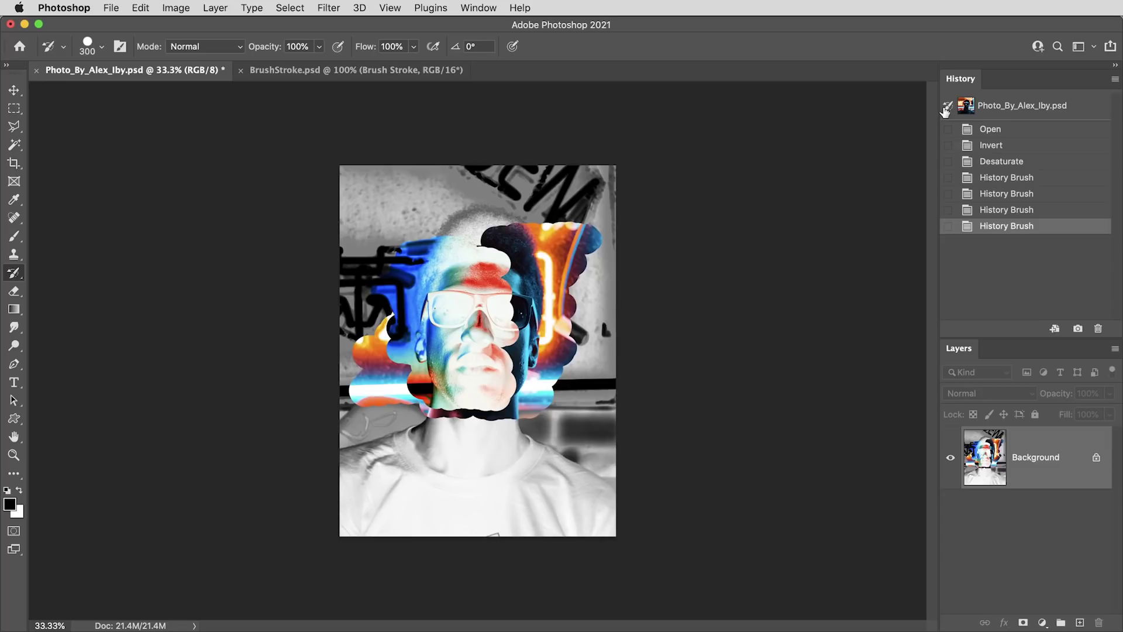
pyautogui.press(']')
pyautogui.press(']')
pyautogui.press(']')
pyautogui.moveTo(627, 170)
pyautogui.mouseDown()
pyautogui.moveTo(338, 213)
pyautogui.moveTo(603, 286)
pyautogui.moveTo(521, 363)
pyautogui.moveTo(621, 414)
pyautogui.moveTo(651, 489)
pyautogui.moveTo(602, 531)
pyautogui.mouseUp()
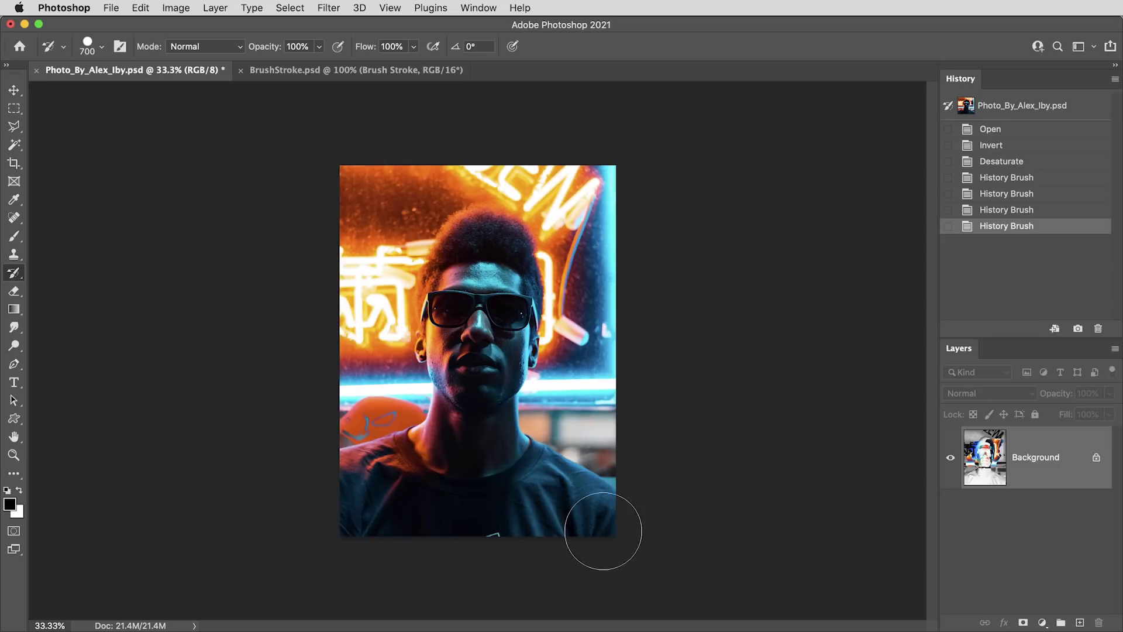
# With the Art History Brush (Tight Short, 150), daub colour over the eyes, forehead, lower face and hair
pyautogui.press('super+plus')
pyautogui.press('super+plus')
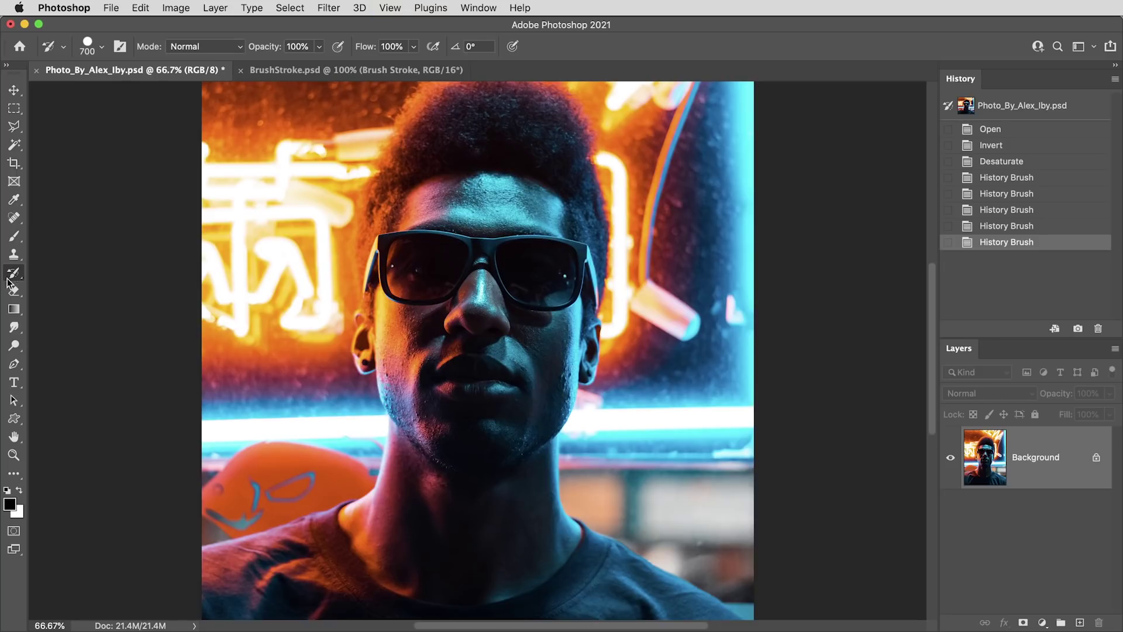
pyautogui.moveTo(13, 278); pyautogui.dragTo(83, 283)
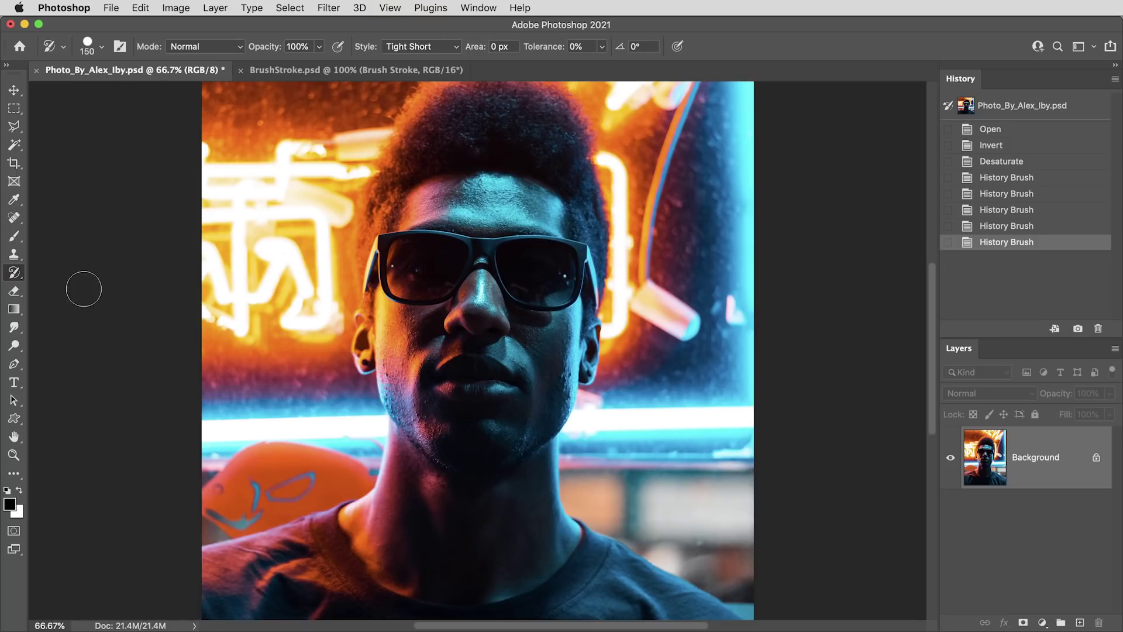
pyautogui.moveTo(410, 312)
pyautogui.mouseDown()
pyautogui.moveTo(462, 290)
pyautogui.moveTo(503, 295)
pyautogui.moveTo(409, 252)
pyautogui.moveTo(480, 219)
pyautogui.moveTo(527, 176)
pyautogui.moveTo(517, 156)
pyautogui.moveTo(363, 132)
pyautogui.moveTo(398, 116)
pyautogui.moveTo(188, 230)
pyautogui.moveTo(234, 328)
pyautogui.moveTo(439, 381)
pyautogui.moveTo(647, 400)
pyautogui.moveTo(667, 351)
pyautogui.moveTo(476, 358)
pyautogui.moveTo(696, 374)
pyautogui.moveTo(468, 478)
pyautogui.moveTo(579, 509)
pyautogui.moveTo(500, 550)
pyautogui.mouseUp()
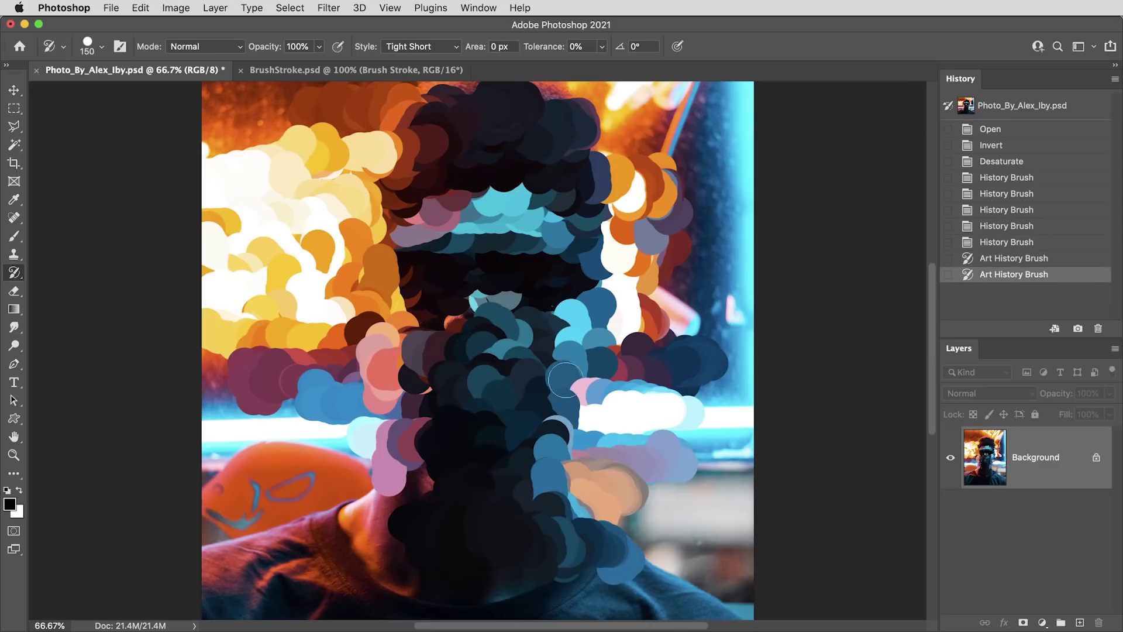
pyautogui.moveTo(559, 386)
pyautogui.mouseDown()
pyautogui.moveTo(555, 439)
pyautogui.moveTo(428, 346)
pyautogui.moveTo(414, 305)
pyautogui.moveTo(309, 186)
pyautogui.moveTo(360, 112)
pyautogui.moveTo(409, 230)
pyautogui.moveTo(320, 478)
pyautogui.moveTo(239, 491)
pyautogui.moveTo(263, 518)
pyautogui.moveTo(336, 547)
pyautogui.moveTo(280, 554)
pyautogui.moveTo(321, 571)
pyautogui.moveTo(667, 265)
pyautogui.moveTo(636, 144)
pyautogui.moveTo(593, 108)
pyautogui.moveTo(424, 112)
pyautogui.mouseUp()
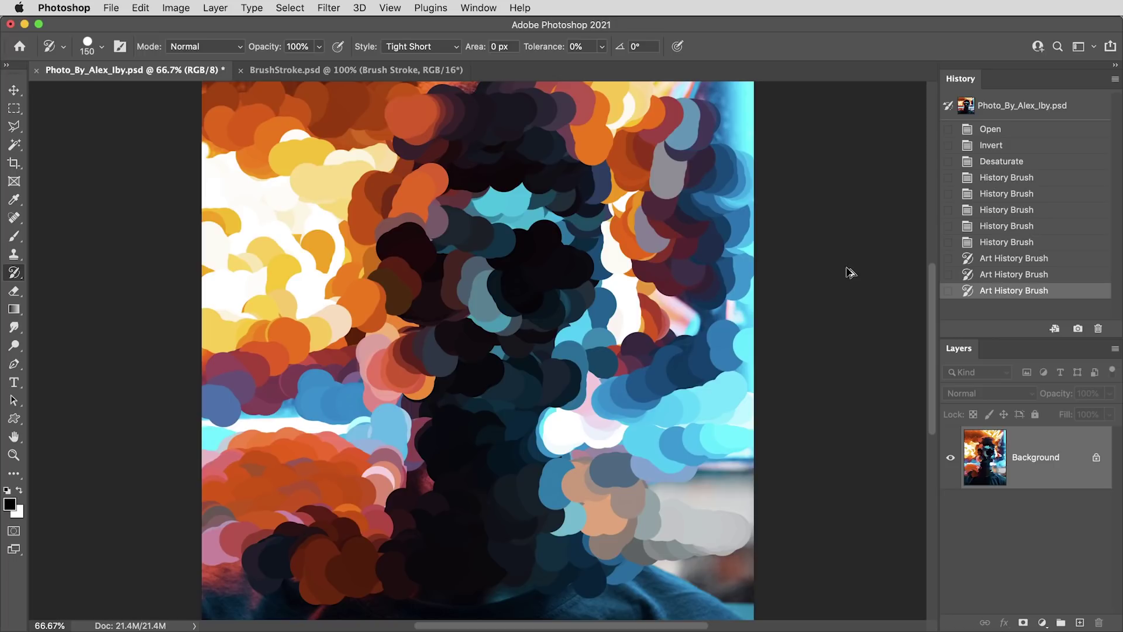
pyautogui.press('super+alt+i')
# Resize the image width to 2200 px, dismiss the brush mismatch alert, then undo back to the restored photo
pyautogui.write('2200')
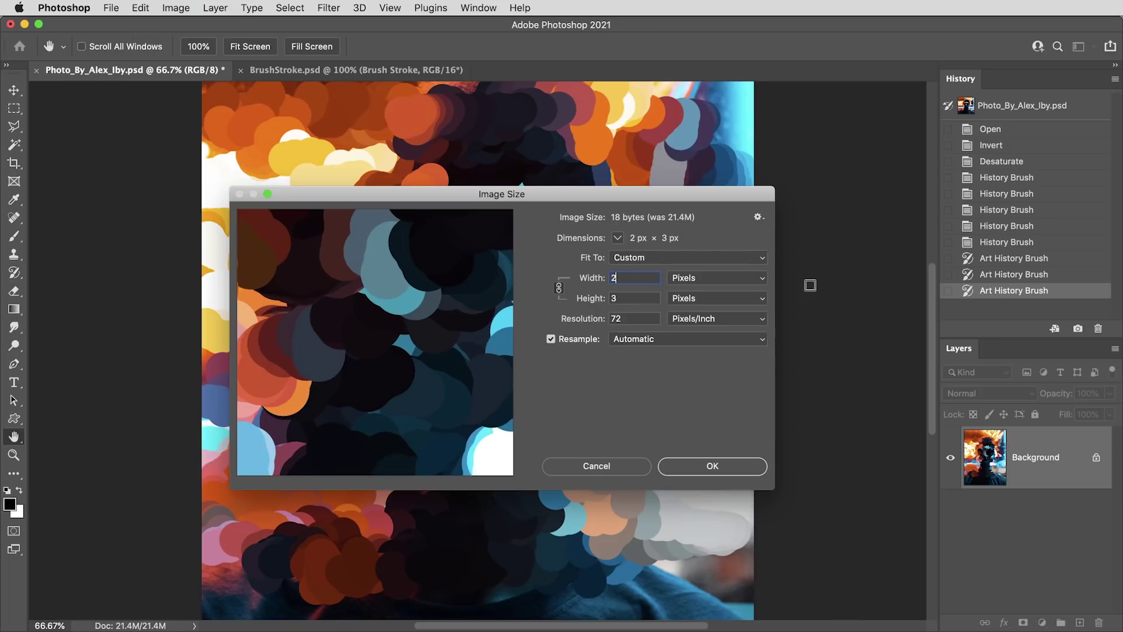
pyautogui.click(728, 465)
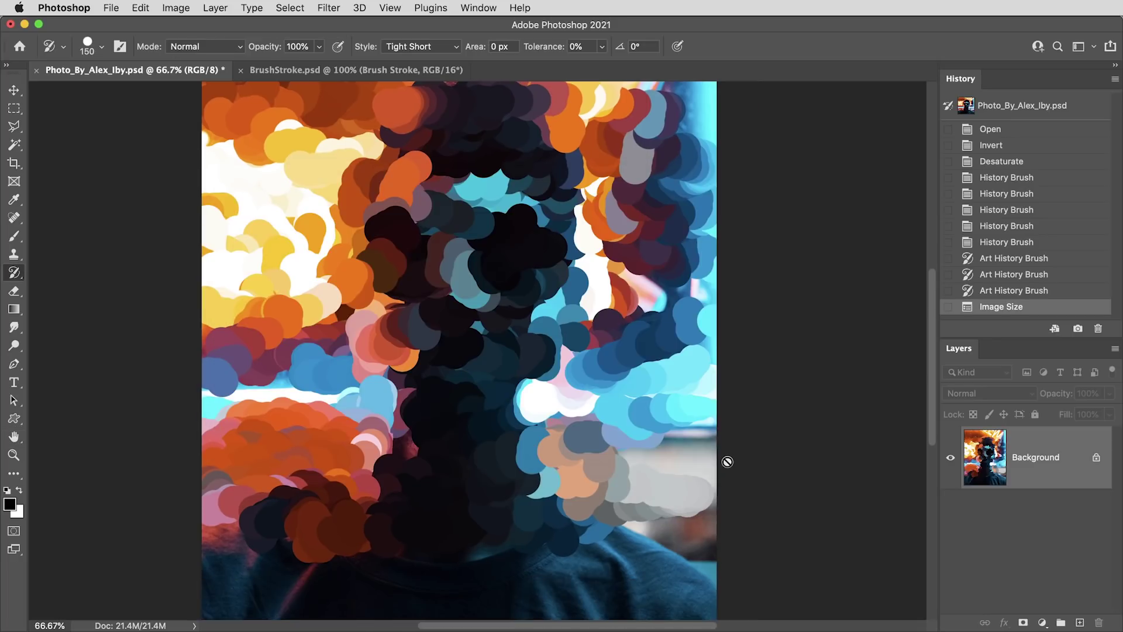
pyautogui.click(594, 212)
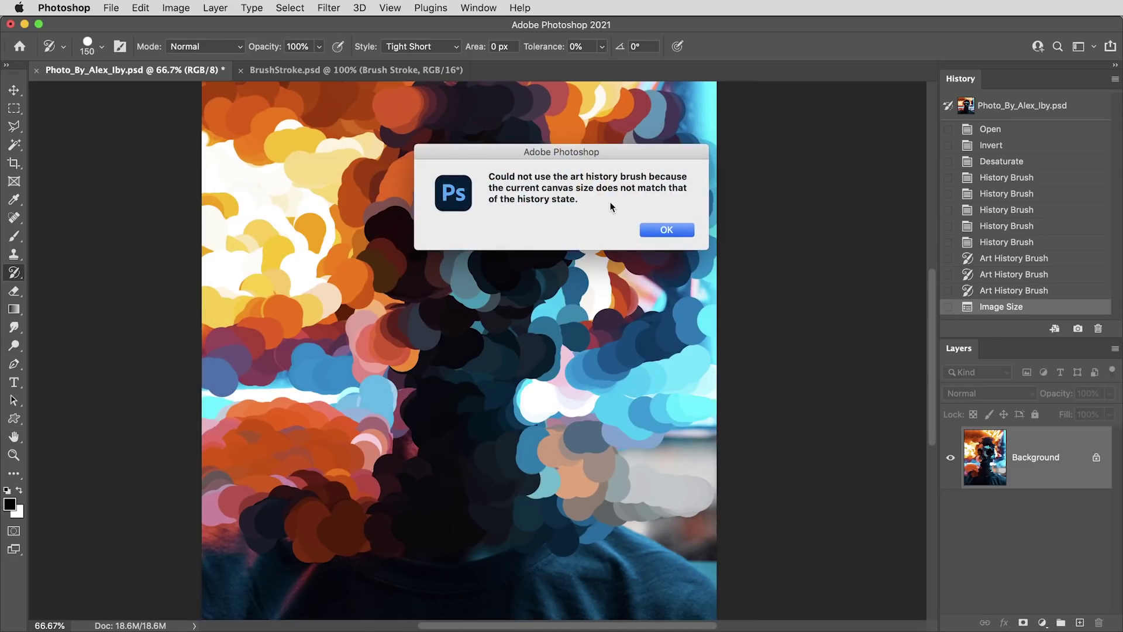
pyautogui.click(669, 233)
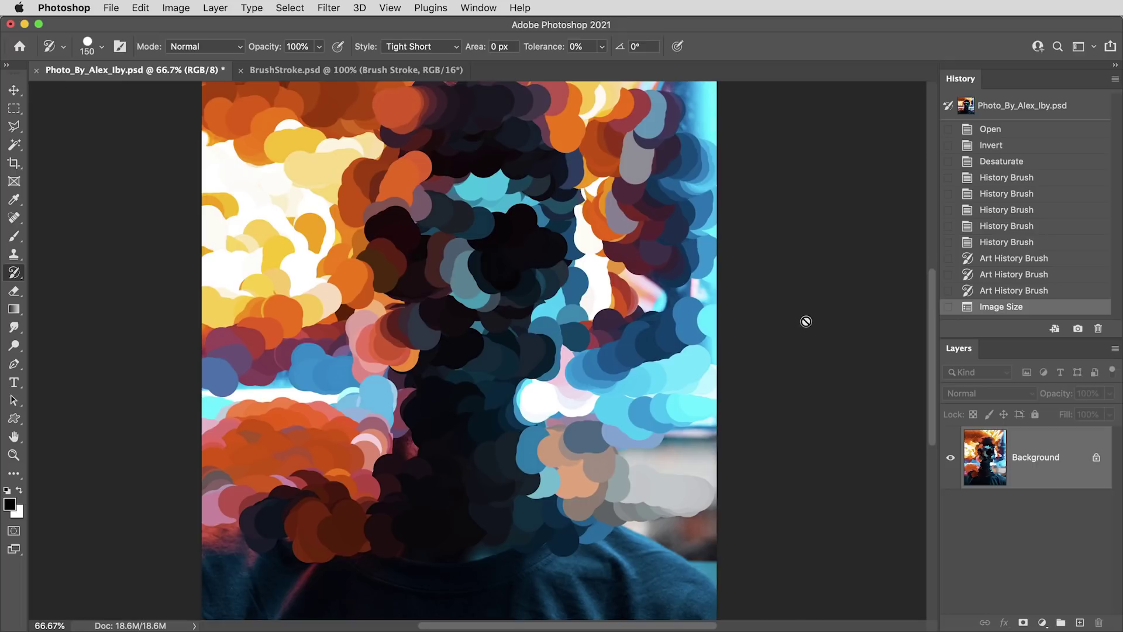
pyautogui.press('super+z')
pyautogui.press('super+z')
pyautogui.press('super+z')
pyautogui.press('super+z')
pyautogui.press('super+z')
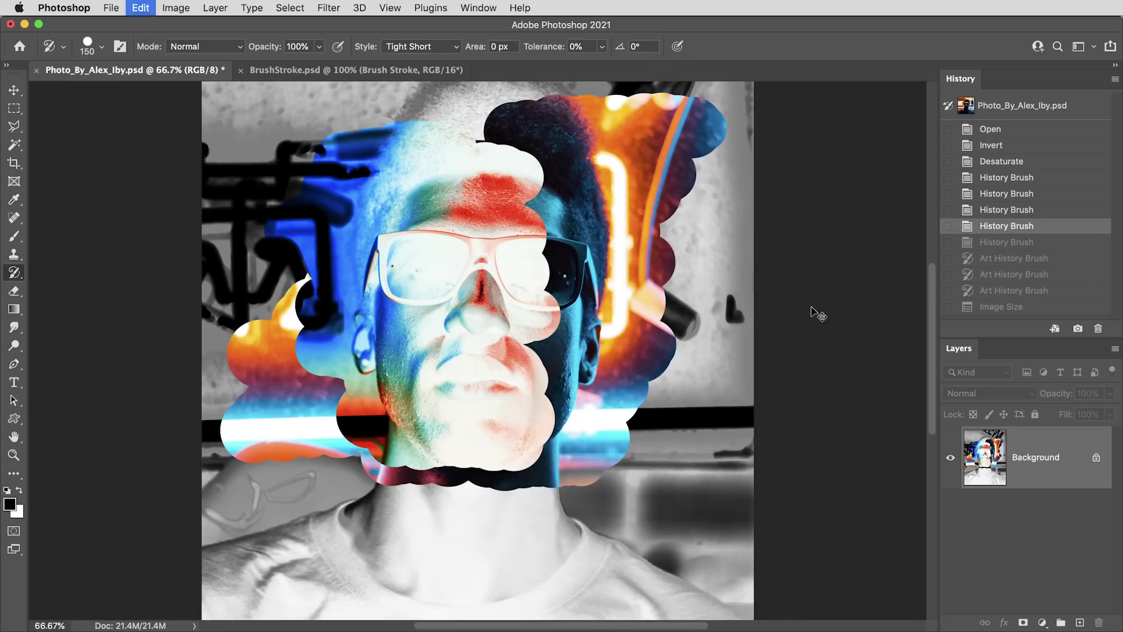
pyautogui.press('shift+super+z')
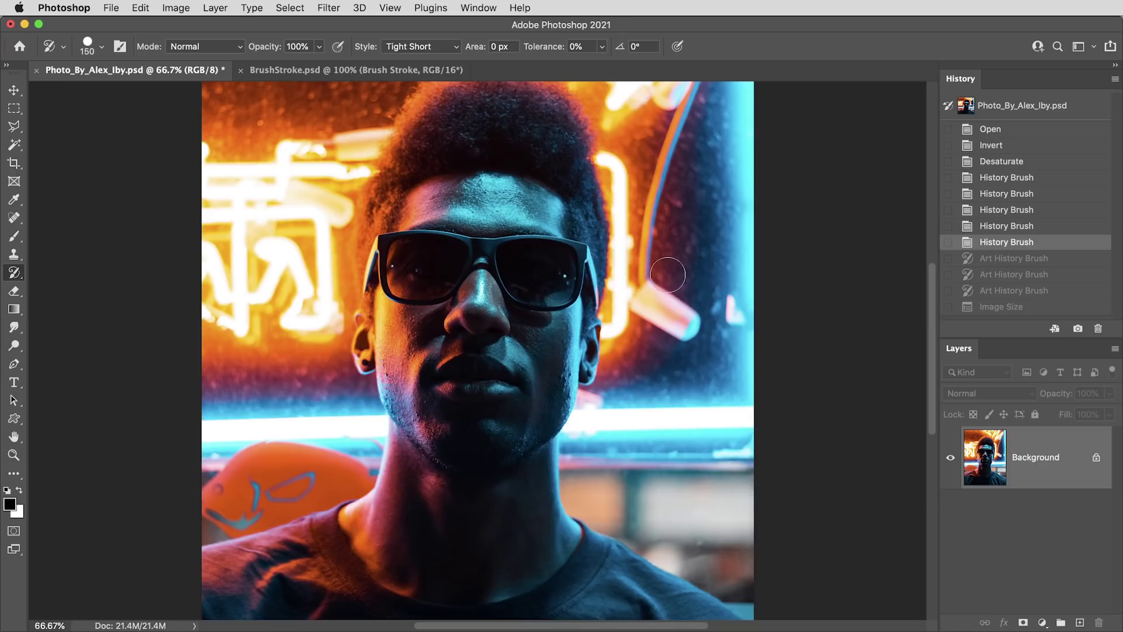
# Create a new History snapshot from Merged Layers
pyautogui.click(1112, 75)
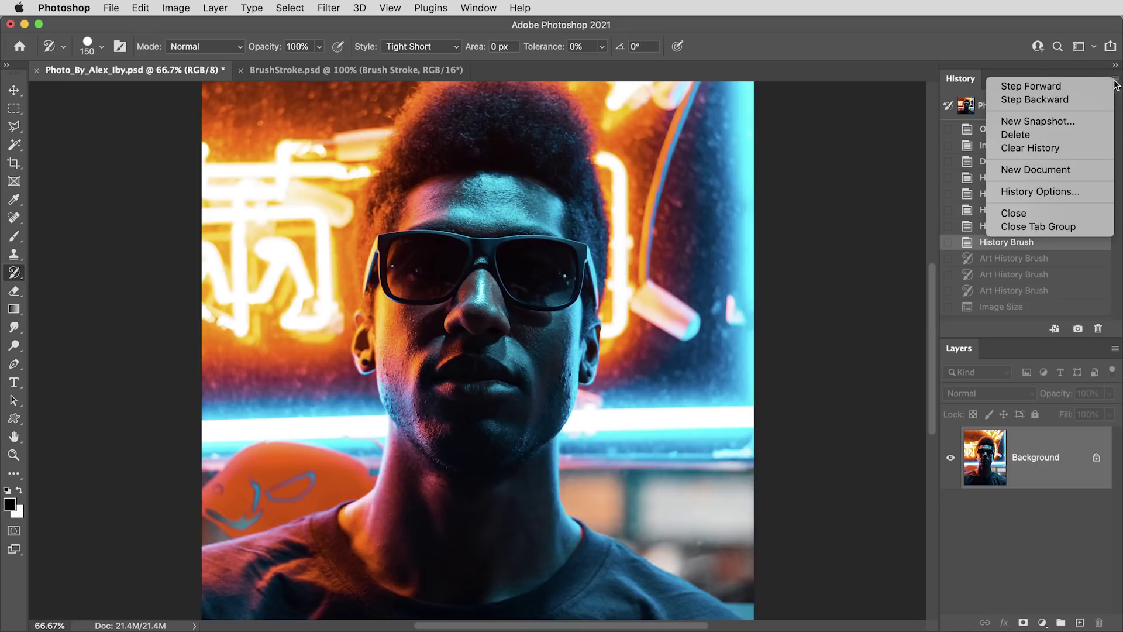
pyautogui.click(1062, 121)
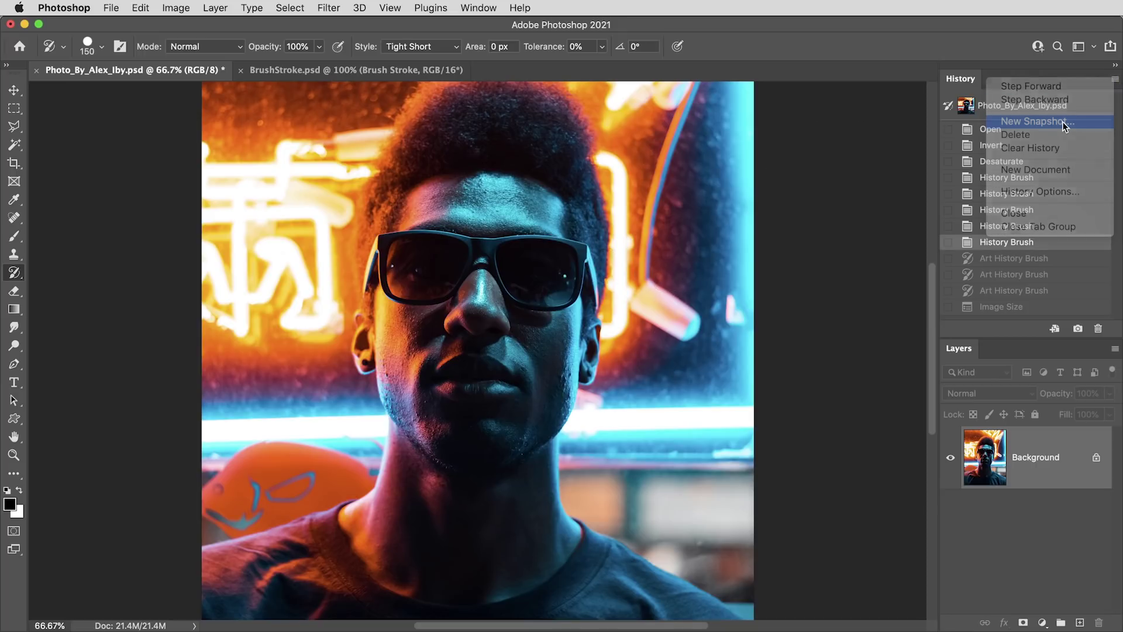
pyautogui.click(426, 274)
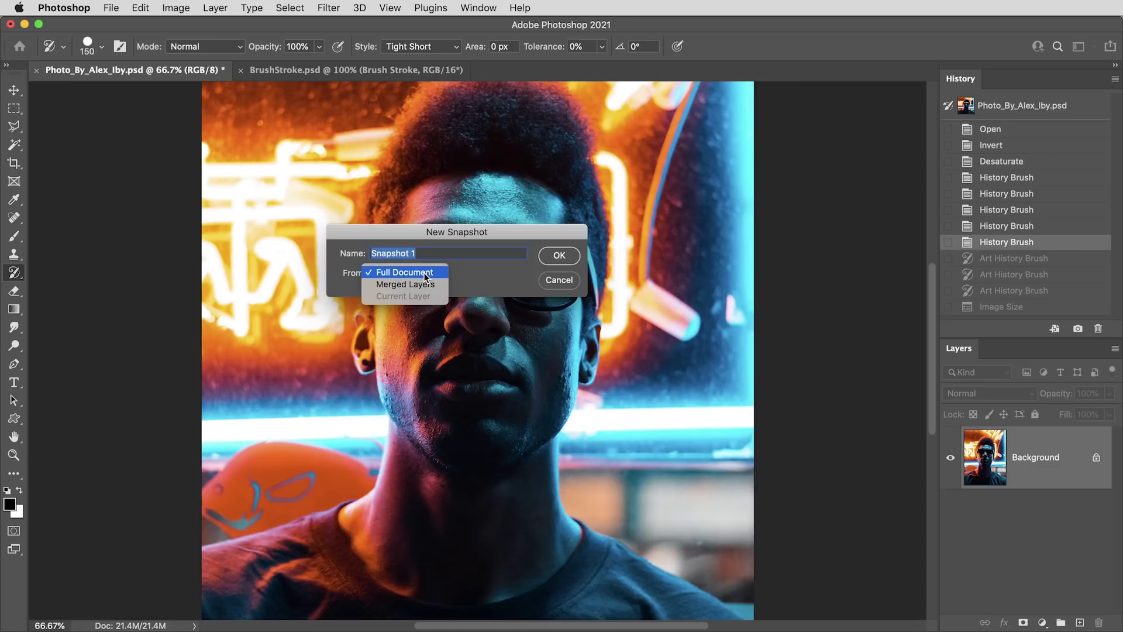
pyautogui.click(430, 285)
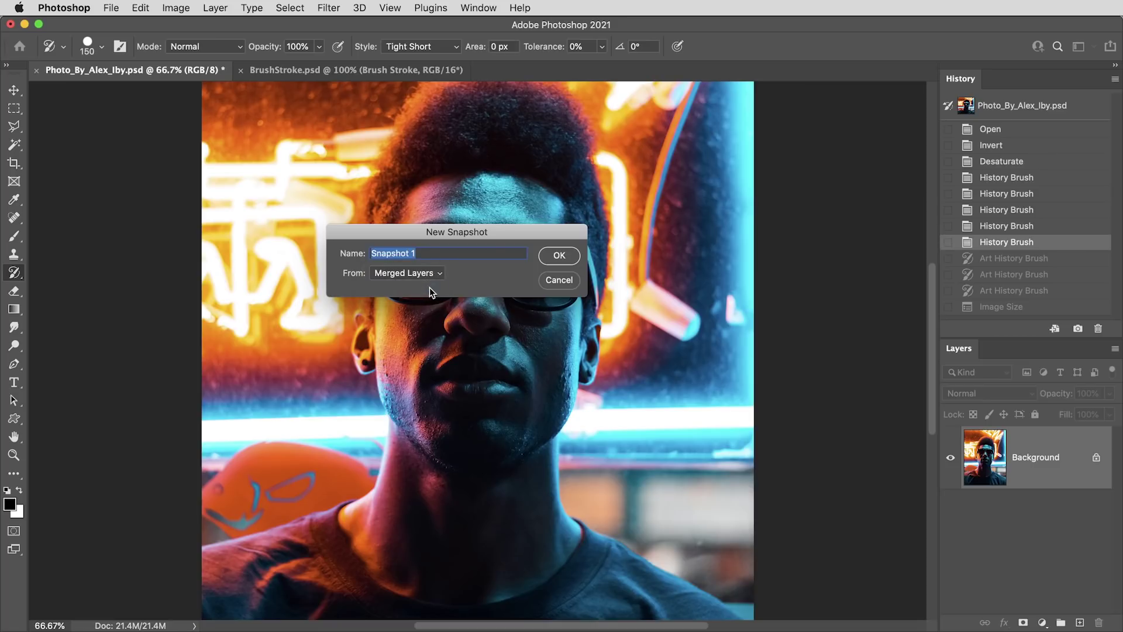
pyautogui.click(560, 255)
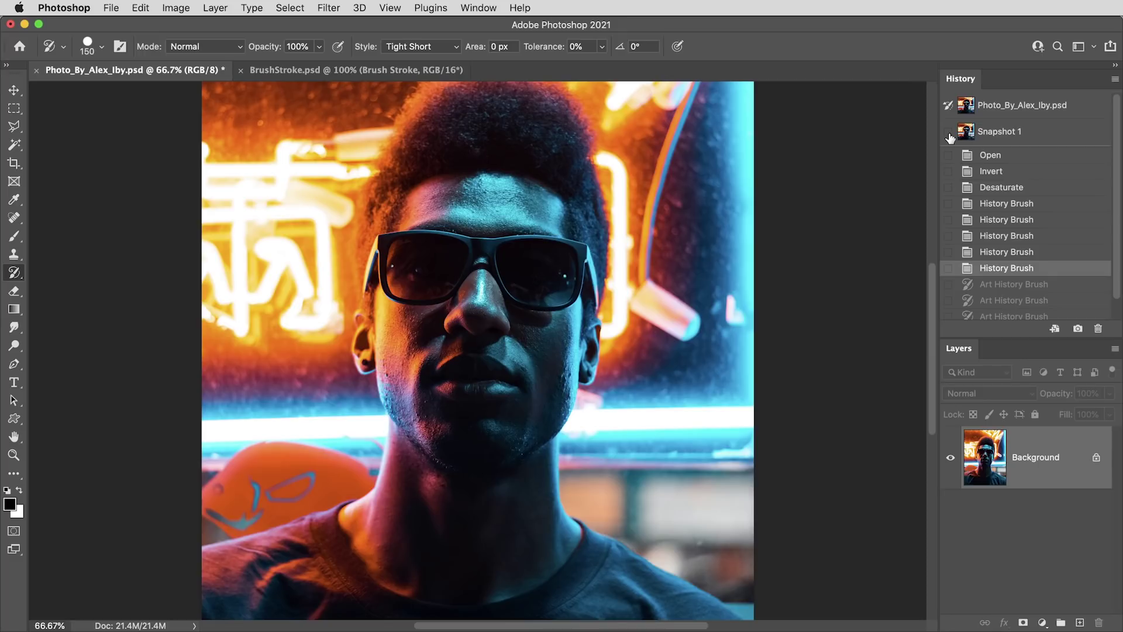
# Paint Tight Short art-history dabs at 0% tolerance over the eyes, head, neck, upper right and middle
pyautogui.moveTo(566, 275)
pyautogui.mouseDown()
pyautogui.moveTo(615, 258)
pyautogui.moveTo(410, 281)
pyautogui.moveTo(464, 270)
pyautogui.moveTo(363, 234)
pyautogui.moveTo(491, 234)
pyautogui.mouseUp()
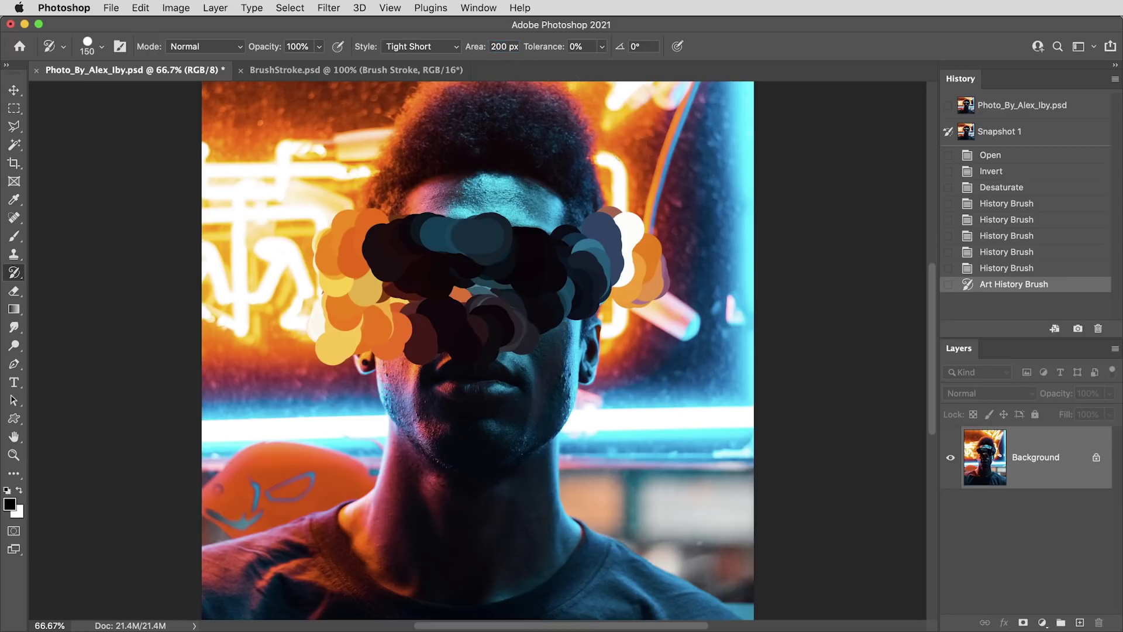
pyautogui.moveTo(629, 224)
pyautogui.mouseDown()
pyautogui.moveTo(421, 199)
pyautogui.moveTo(327, 316)
pyautogui.moveTo(409, 403)
pyautogui.moveTo(560, 496)
pyautogui.moveTo(615, 246)
pyautogui.moveTo(363, 134)
pyautogui.moveTo(246, 135)
pyautogui.mouseUp()
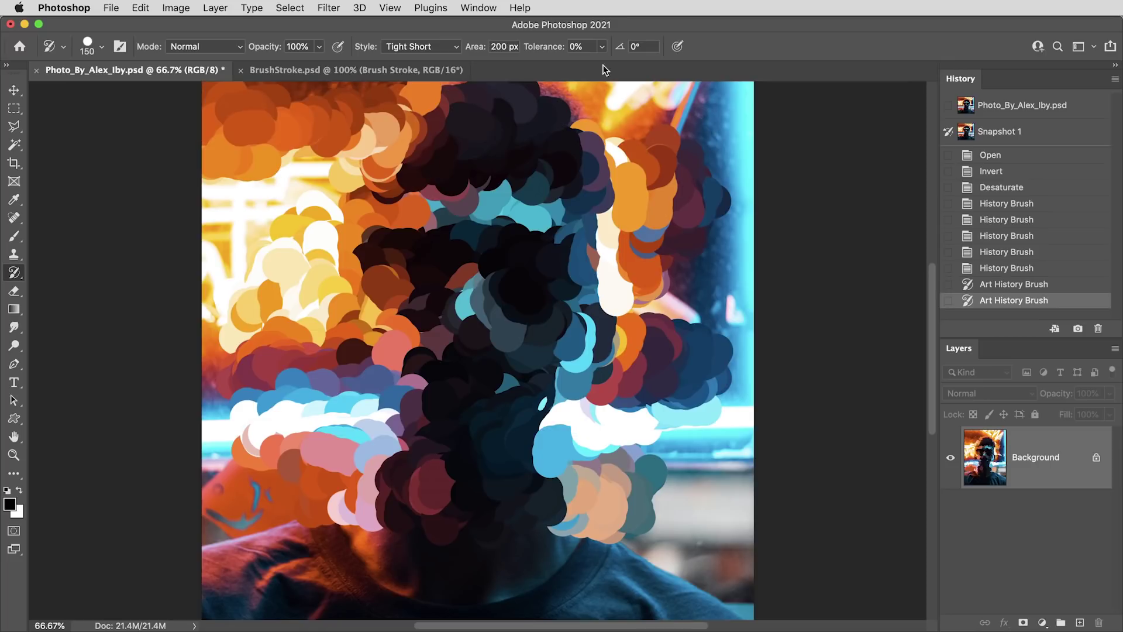
pyautogui.click(603, 47)
pyautogui.moveTo(662, 135)
pyautogui.mouseDown()
pyautogui.moveTo(546, 160)
pyautogui.moveTo(472, 279)
pyautogui.moveTo(555, 393)
pyautogui.moveTo(649, 409)
pyautogui.moveTo(410, 509)
pyautogui.moveTo(269, 497)
pyautogui.moveTo(403, 357)
pyautogui.mouseUp()
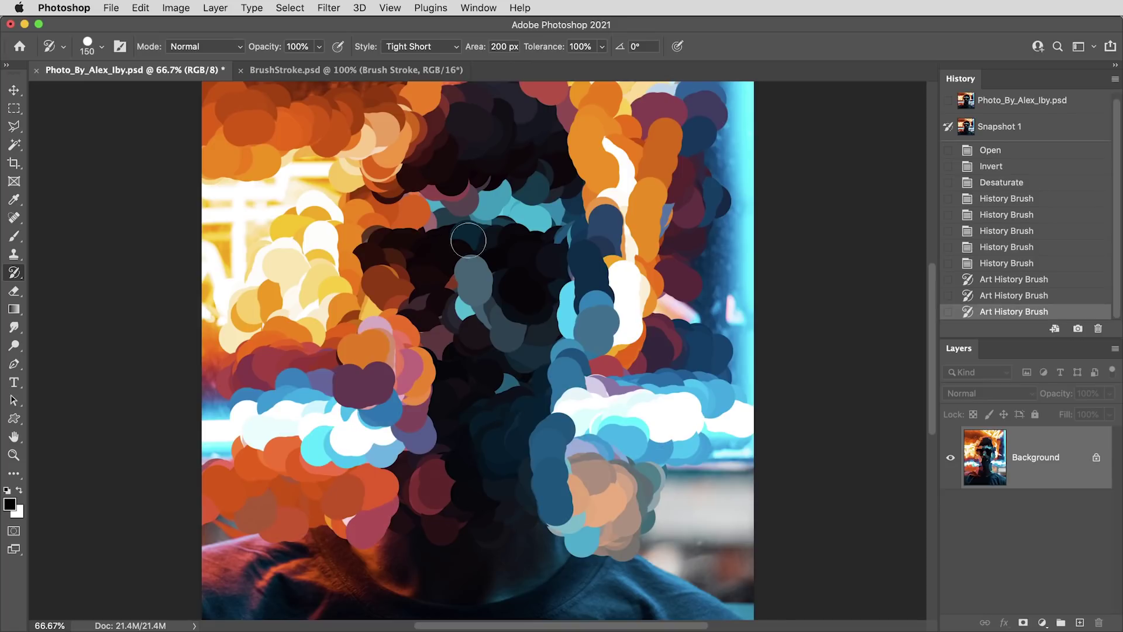
pyautogui.click(602, 47)
pyautogui.click(499, 74)
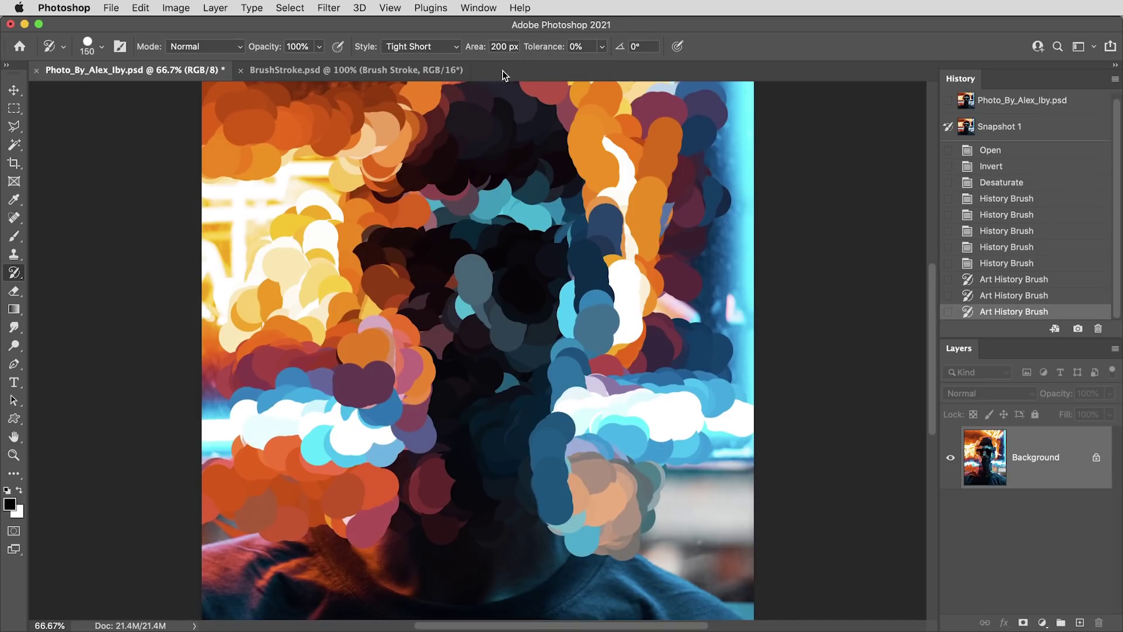
pyautogui.click(426, 46)
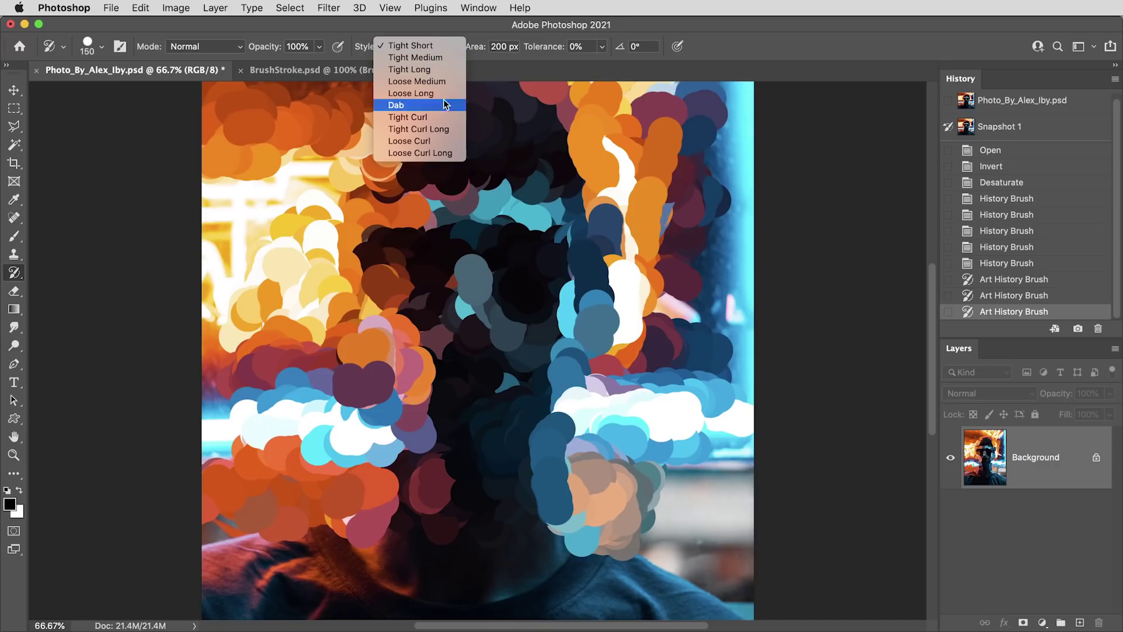
# Paint curly strokes over the face at size 90 using the Tight Curl Long style
pyautogui.click(444, 140)
pyautogui.press('[')
pyautogui.press('[')
pyautogui.press('[')
pyautogui.moveTo(520, 244)
pyautogui.mouseDown()
pyautogui.moveTo(521, 304)
pyautogui.moveTo(458, 444)
pyautogui.moveTo(503, 444)
pyautogui.moveTo(366, 219)
pyautogui.moveTo(426, 168)
pyautogui.moveTo(444, 175)
pyautogui.moveTo(439, 245)
pyautogui.moveTo(544, 456)
pyautogui.moveTo(585, 233)
pyautogui.moveTo(416, 362)
pyautogui.moveTo(419, 519)
pyautogui.moveTo(445, 515)
pyautogui.mouseUp()
pyautogui.click(420, 46)
pyautogui.click(420, 24)
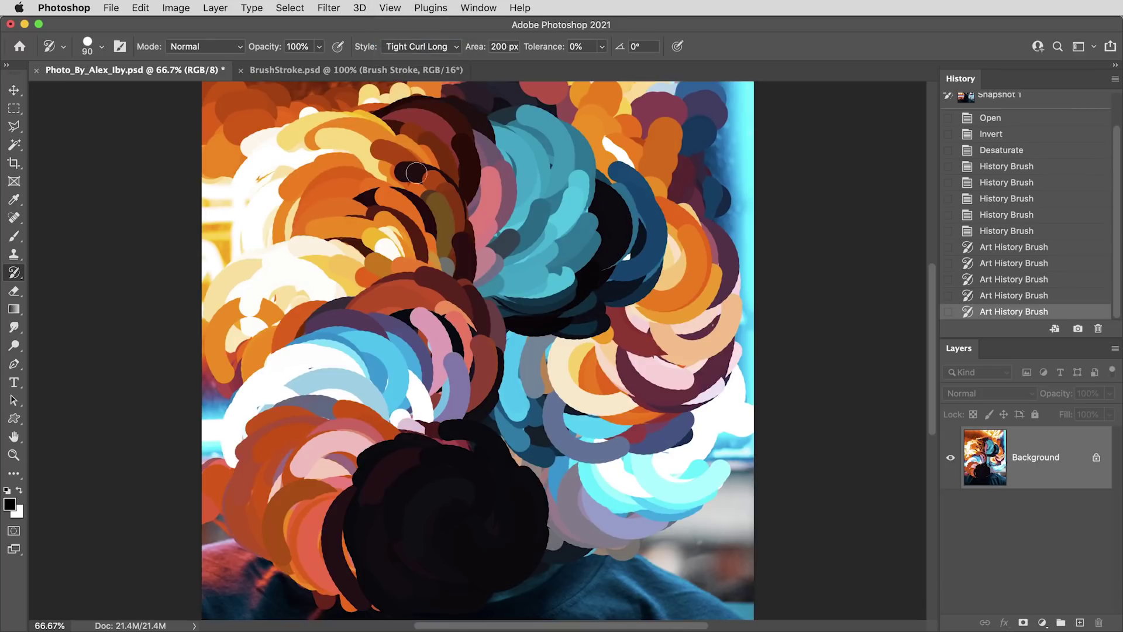
# Switch the style to Dab and repaint the face with small dabs
pyautogui.click(420, 49)
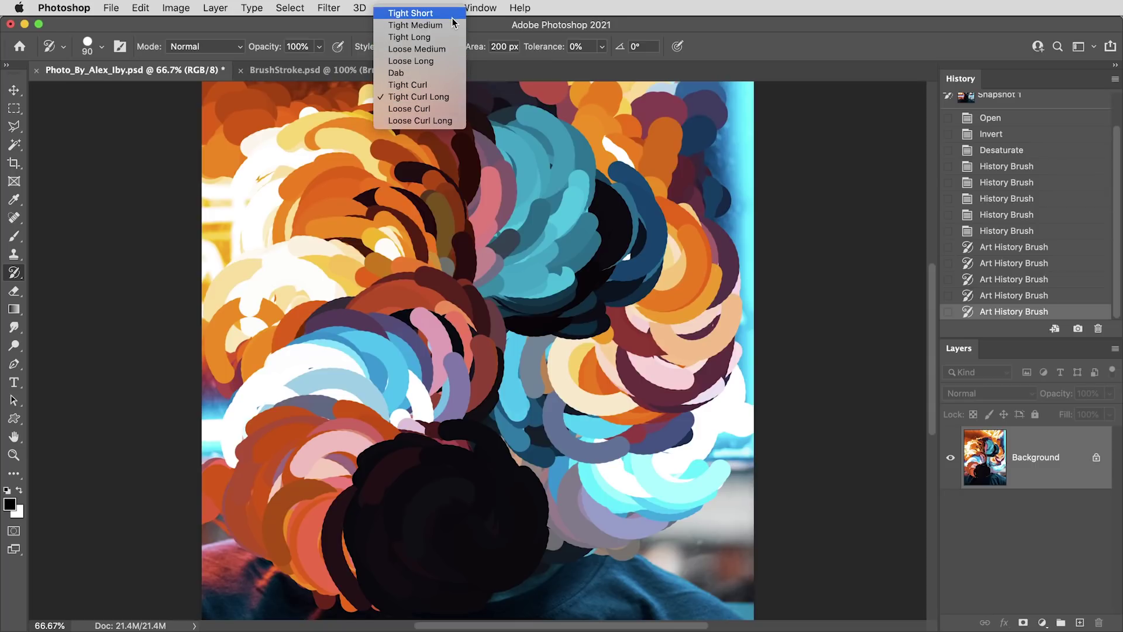
pyautogui.click(426, 72)
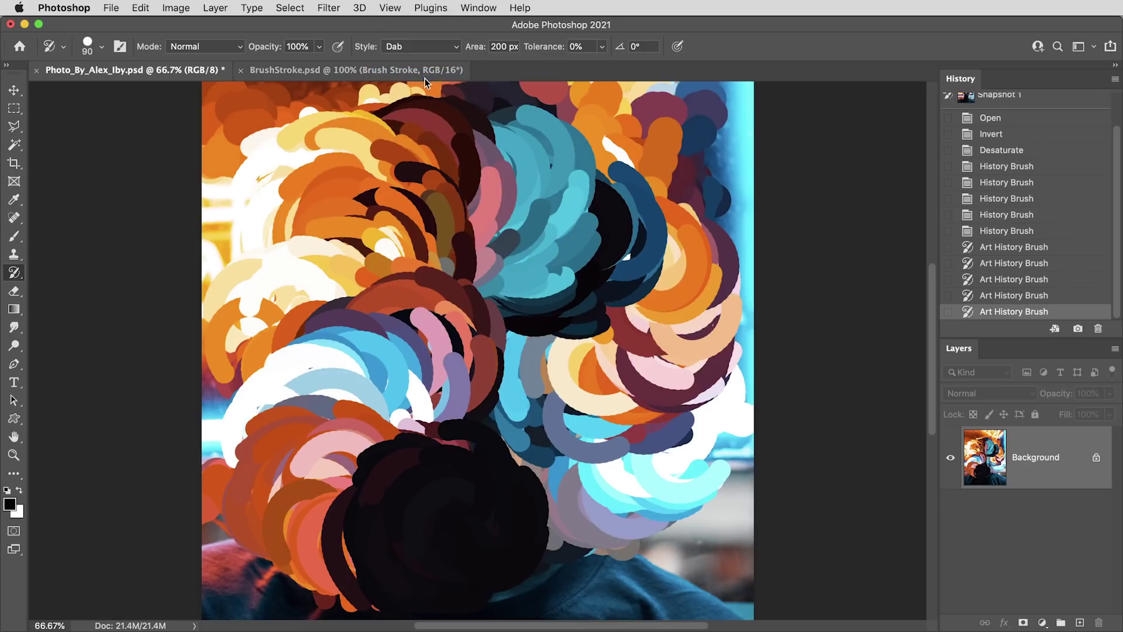
pyautogui.moveTo(455, 144)
pyautogui.mouseDown()
pyautogui.moveTo(491, 159)
pyautogui.moveTo(410, 228)
pyautogui.moveTo(421, 304)
pyautogui.moveTo(409, 380)
pyautogui.moveTo(495, 450)
pyautogui.moveTo(597, 397)
pyautogui.moveTo(557, 253)
pyautogui.moveTo(585, 164)
pyautogui.moveTo(340, 132)
pyautogui.moveTo(263, 363)
pyautogui.moveTo(492, 519)
pyautogui.mouseUp()
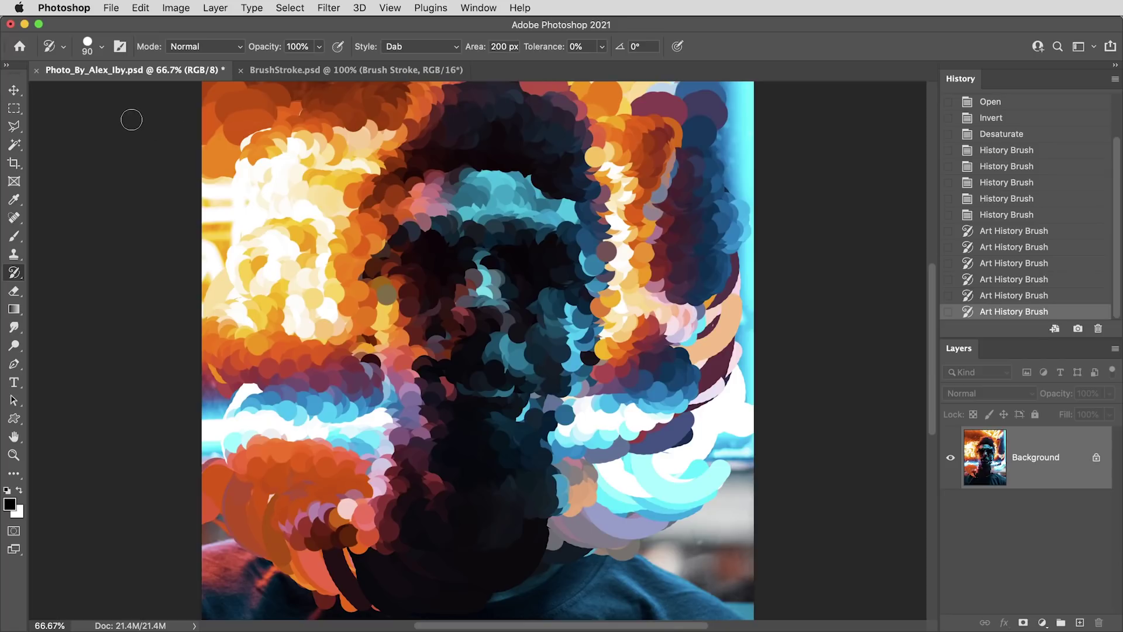
# Choose a bristle brush tip at 125 px and repaint the hair with it
pyautogui.click(120, 48)
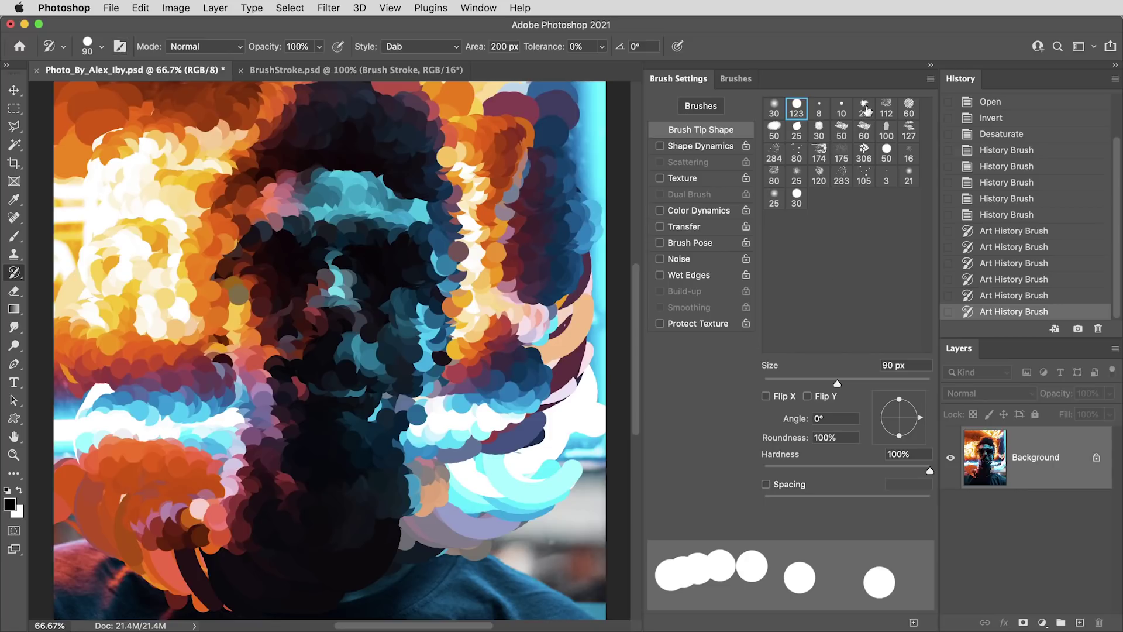
pyautogui.click(865, 131)
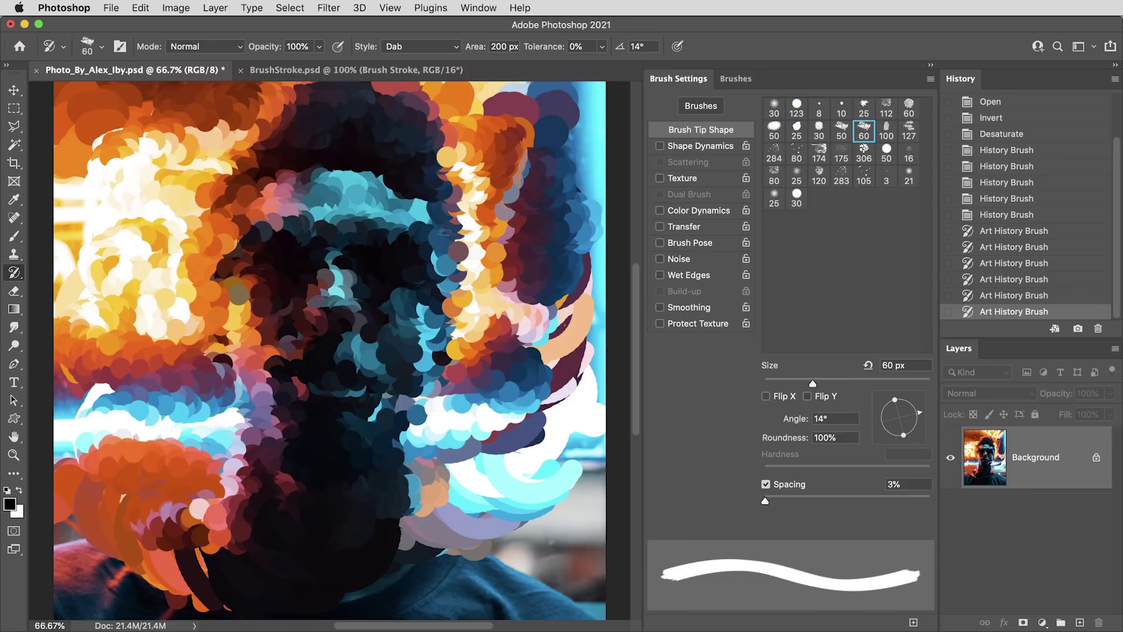
pyautogui.press(']')
pyautogui.press(']')
pyautogui.press(']')
pyautogui.press(']')
pyautogui.press(']')
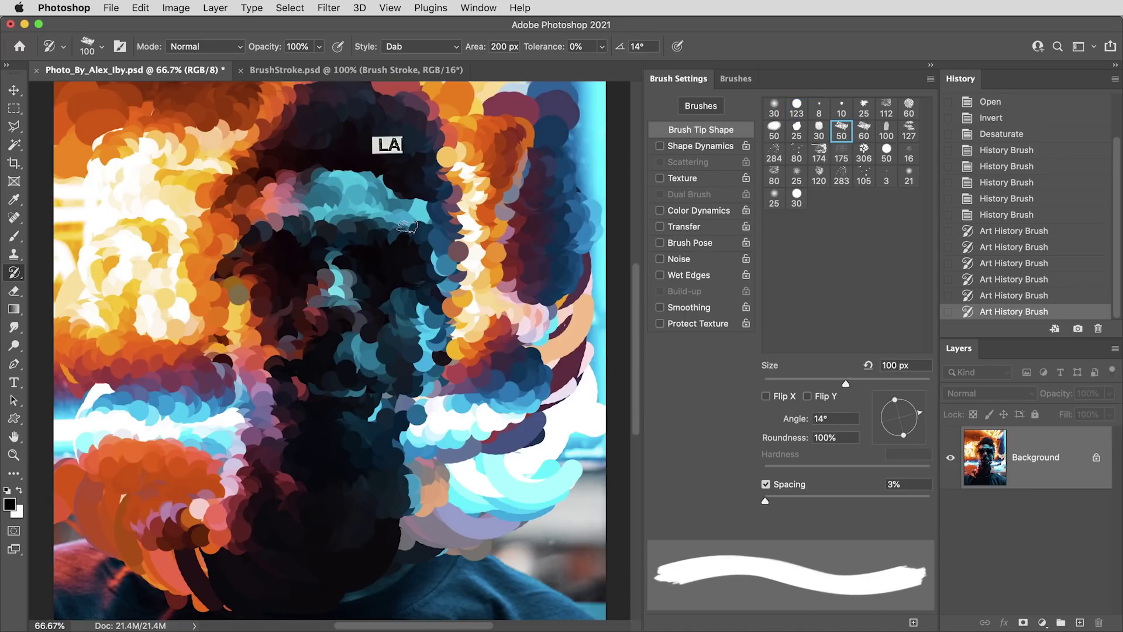
pyautogui.moveTo(410, 227)
pyautogui.mouseDown()
pyautogui.moveTo(368, 236)
pyautogui.moveTo(375, 302)
pyautogui.moveTo(362, 336)
pyautogui.moveTo(319, 254)
pyautogui.moveTo(293, 323)
pyautogui.moveTo(221, 422)
pyautogui.moveTo(307, 451)
pyautogui.moveTo(413, 427)
pyautogui.moveTo(448, 374)
pyautogui.moveTo(415, 192)
pyautogui.mouseUp()
pyautogui.moveTo(246, 158); pyautogui.dragTo(386, 211)
# Enable Shape Dynamics with 100% angle jitter, 50% roundness jitter and Flip X jitter
pyautogui.click(706, 147)
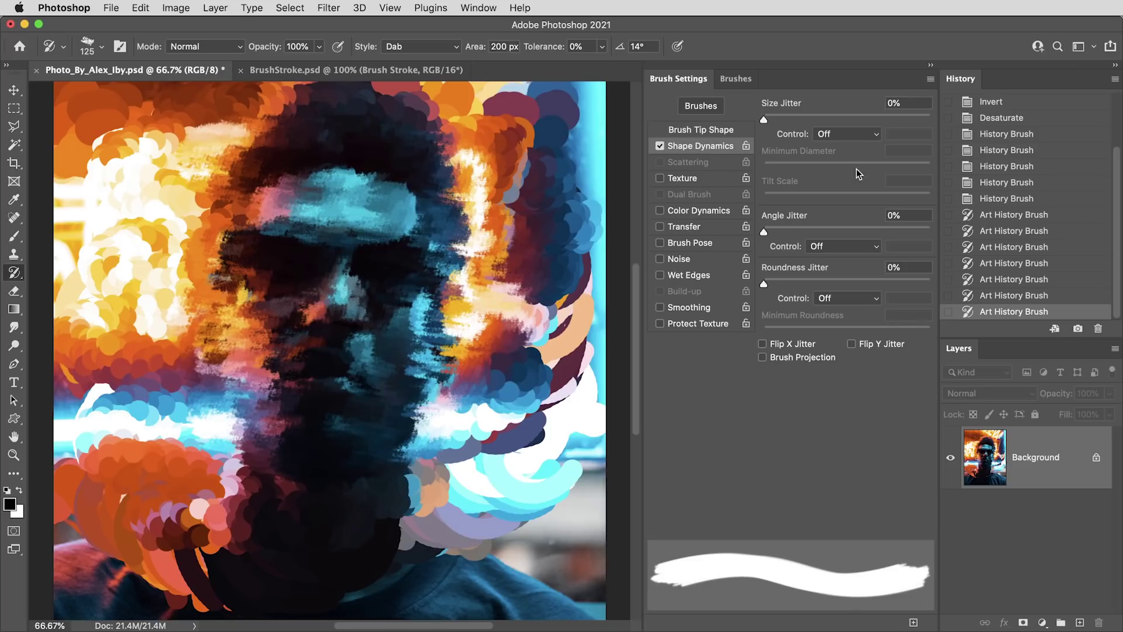
pyautogui.moveTo(766, 230); pyautogui.dragTo(941, 237)
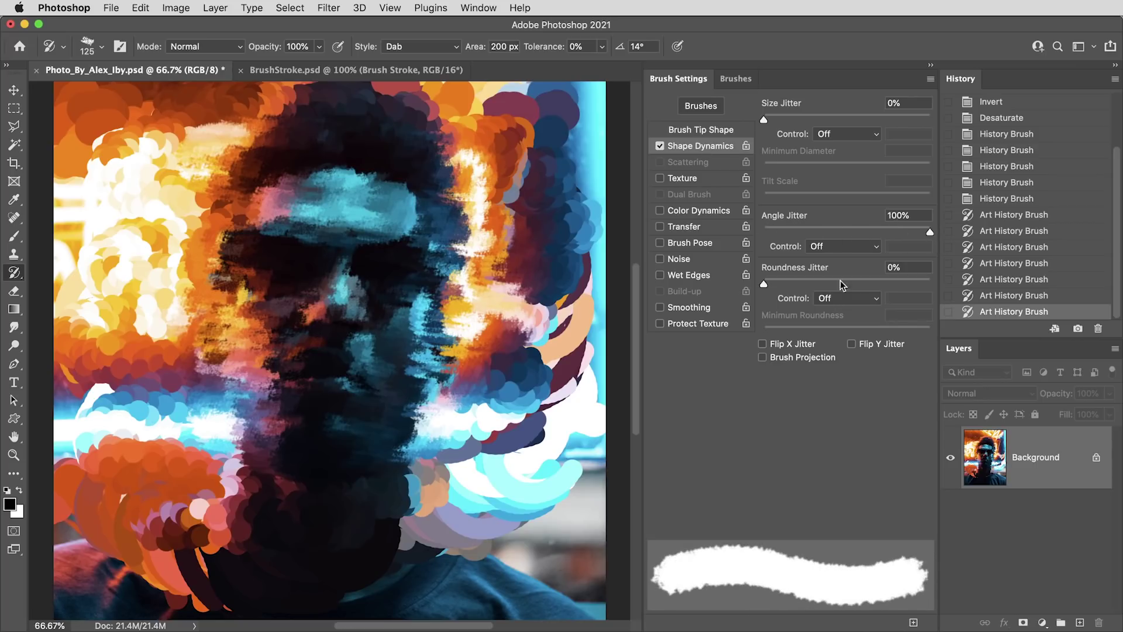
pyautogui.moveTo(764, 284); pyautogui.dragTo(848, 285)
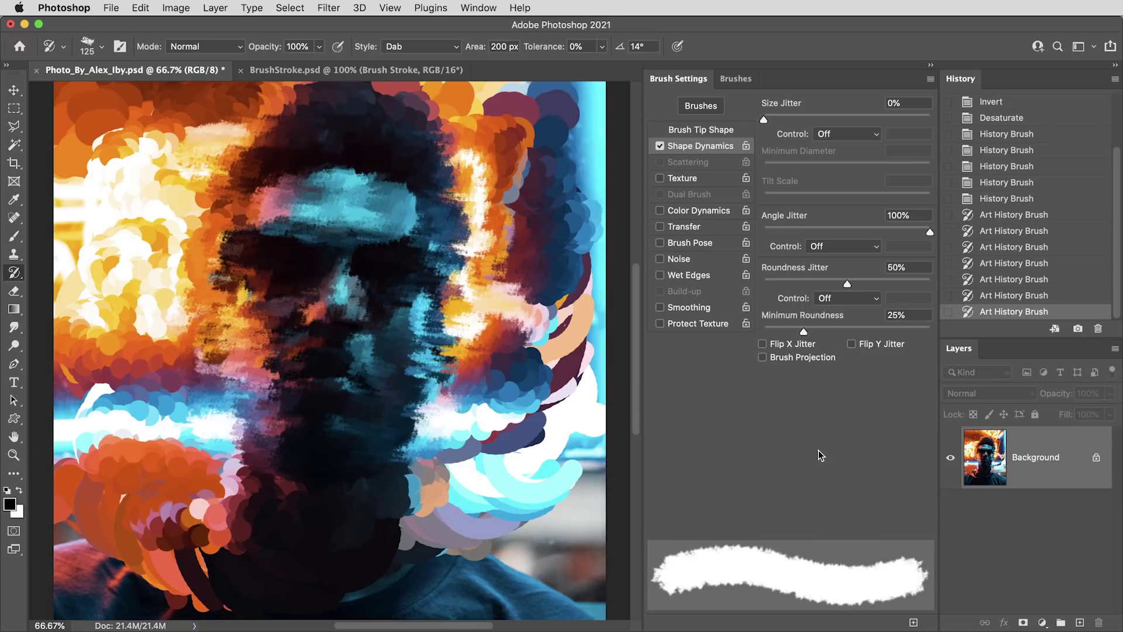
pyautogui.click(787, 343)
# Add Flip Y jitter and repaint the face, beard, top and left side in blotchy bristle strokes
pyautogui.click(876, 344)
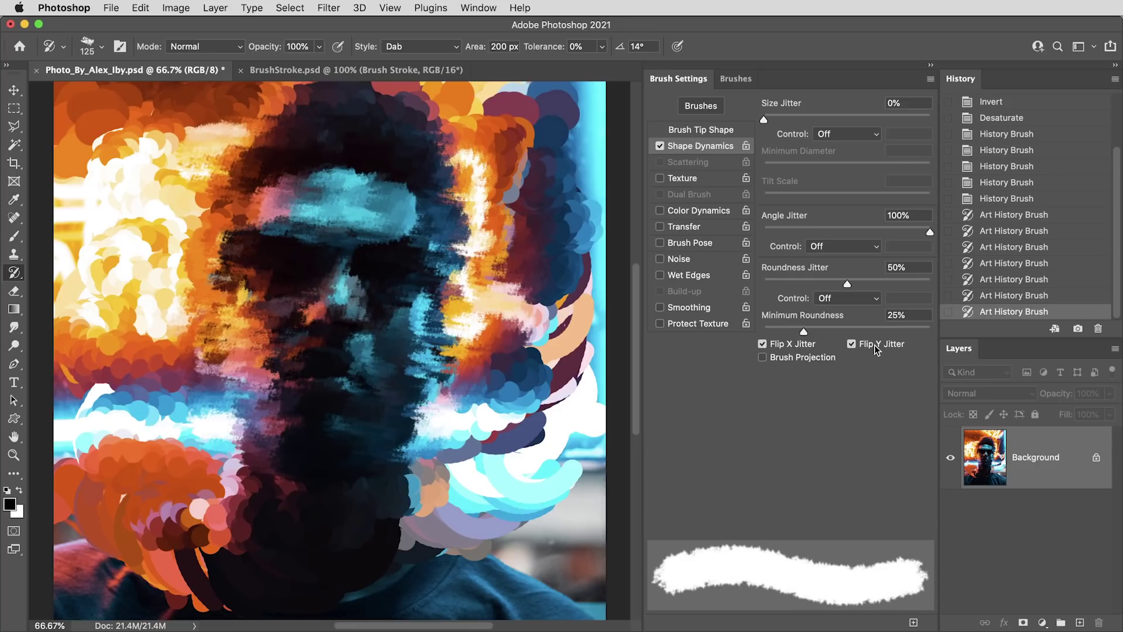
pyautogui.moveTo(404, 277)
pyautogui.mouseDown()
pyautogui.moveTo(323, 290)
pyautogui.moveTo(268, 330)
pyautogui.moveTo(252, 402)
pyautogui.moveTo(283, 425)
pyautogui.moveTo(265, 462)
pyautogui.moveTo(332, 467)
pyautogui.moveTo(491, 356)
pyautogui.moveTo(472, 197)
pyautogui.moveTo(356, 178)
pyautogui.moveTo(151, 274)
pyautogui.moveTo(152, 321)
pyautogui.moveTo(222, 359)
pyautogui.moveTo(182, 397)
pyautogui.mouseUp()
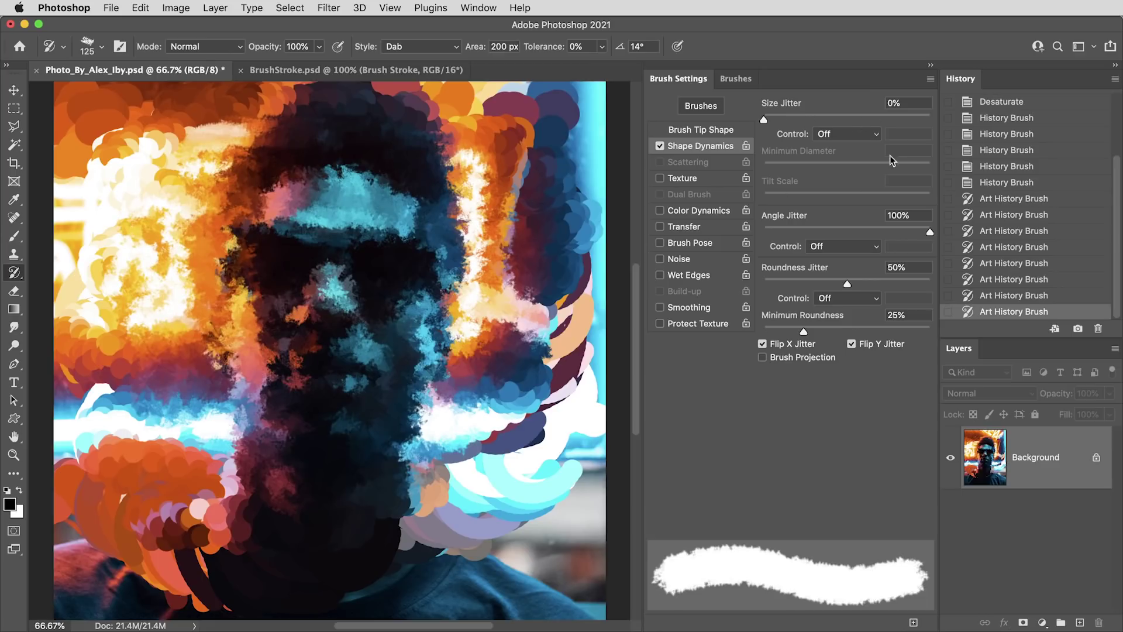
pyautogui.moveTo(439, 117)
pyautogui.mouseDown()
pyautogui.moveTo(193, 105)
pyautogui.moveTo(100, 164)
pyautogui.moveTo(146, 398)
pyautogui.moveTo(275, 480)
pyautogui.moveTo(497, 515)
pyautogui.moveTo(574, 468)
pyautogui.moveTo(616, 329)
pyautogui.moveTo(550, 117)
pyautogui.moveTo(468, 562)
pyautogui.moveTo(176, 579)
pyautogui.moveTo(222, 544)
pyautogui.moveTo(152, 456)
pyautogui.mouseUp()
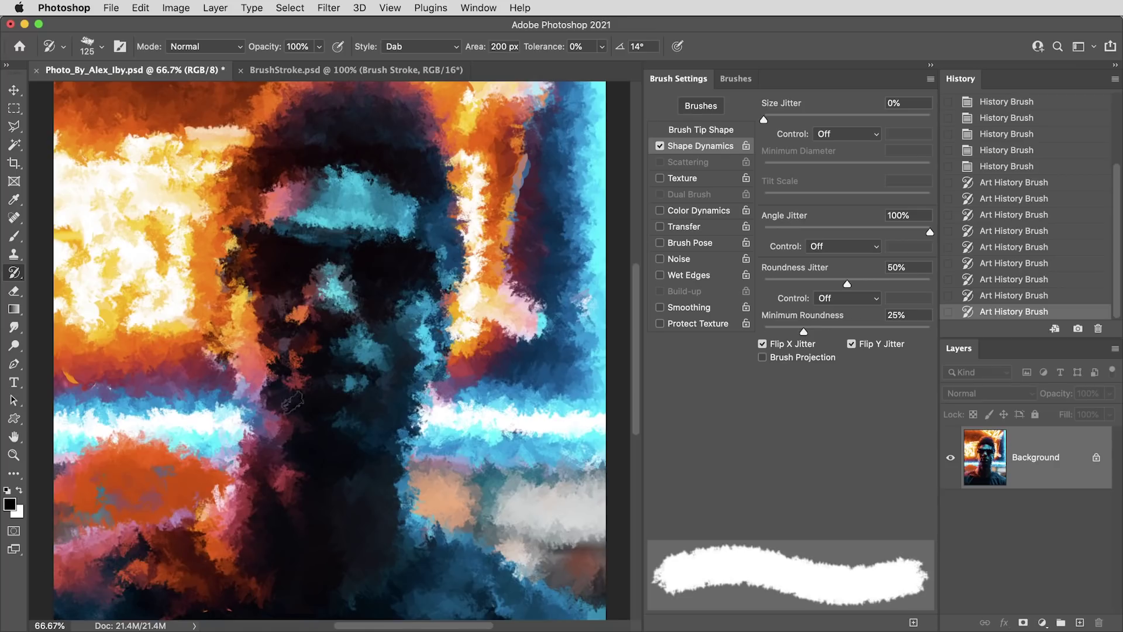
pyautogui.click(696, 128)
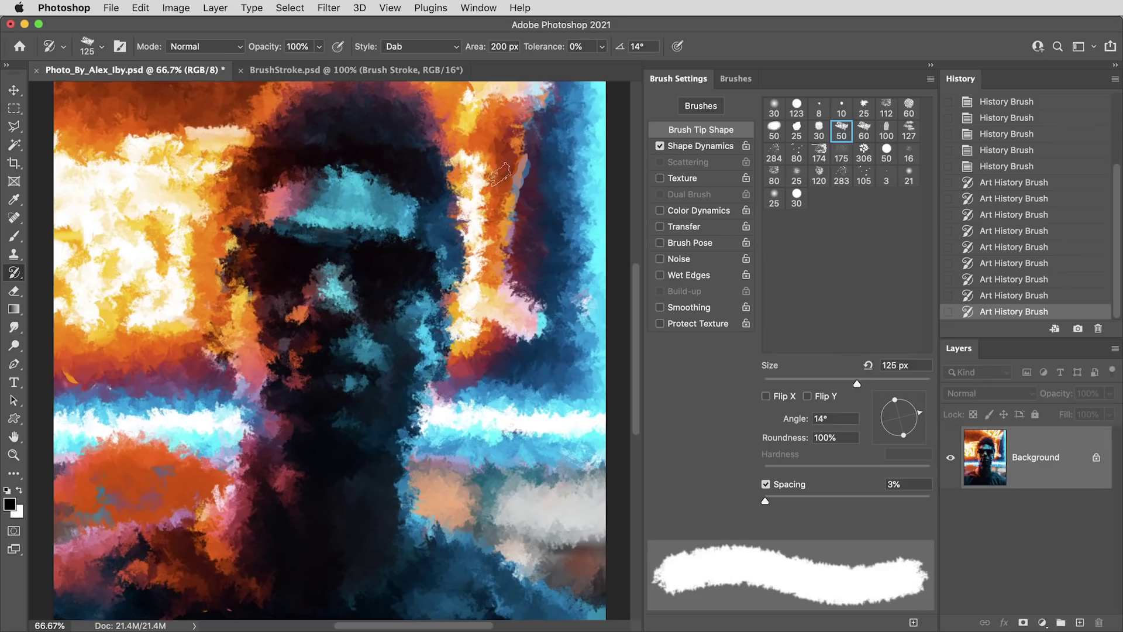
# Revert the neon portrait to its original photo
pyautogui.press('m')
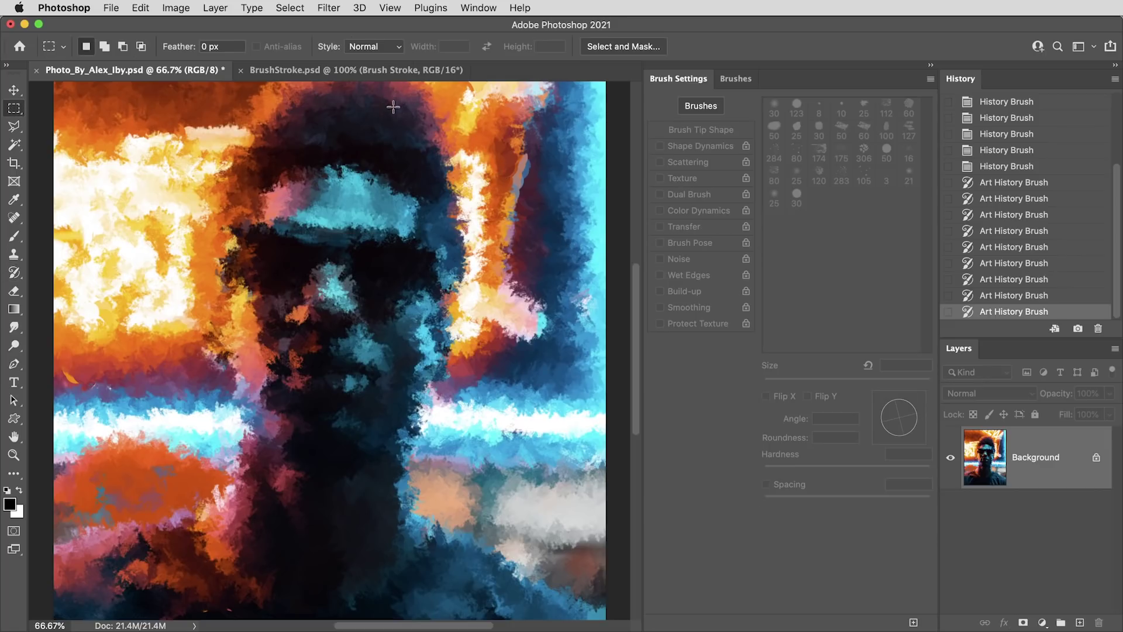
pyautogui.click(111, 7)
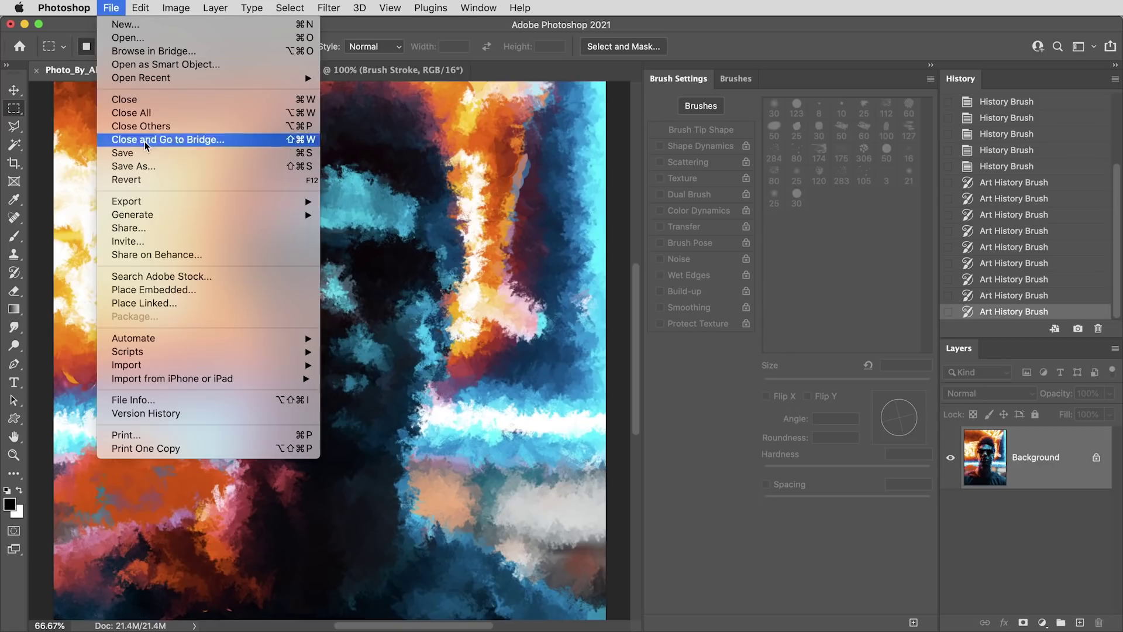
pyautogui.click(153, 181)
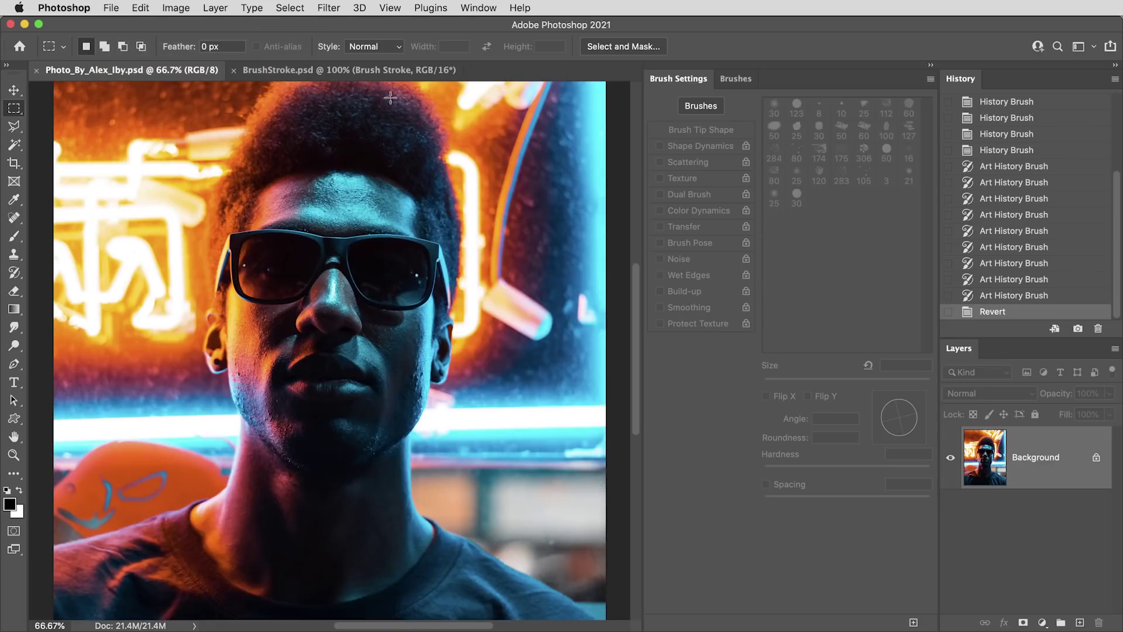
# Define the BrushStroke.psd image as a 688 px brush preset, then return to the portrait
pyautogui.click(386, 70)
pyautogui.press('super+equal')
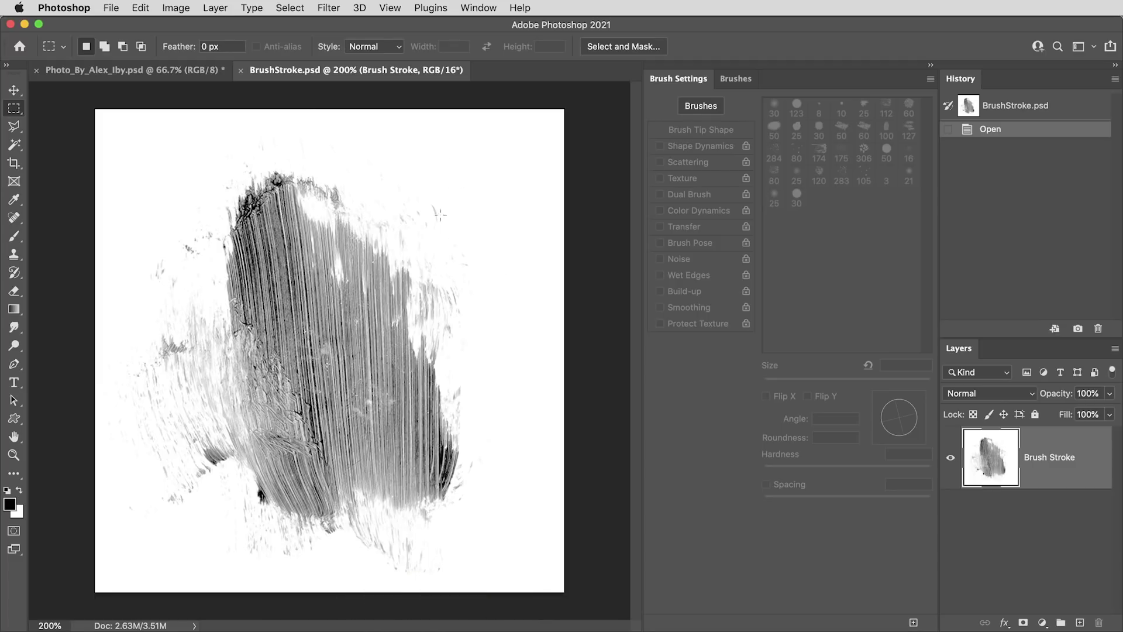
pyautogui.click(143, 8)
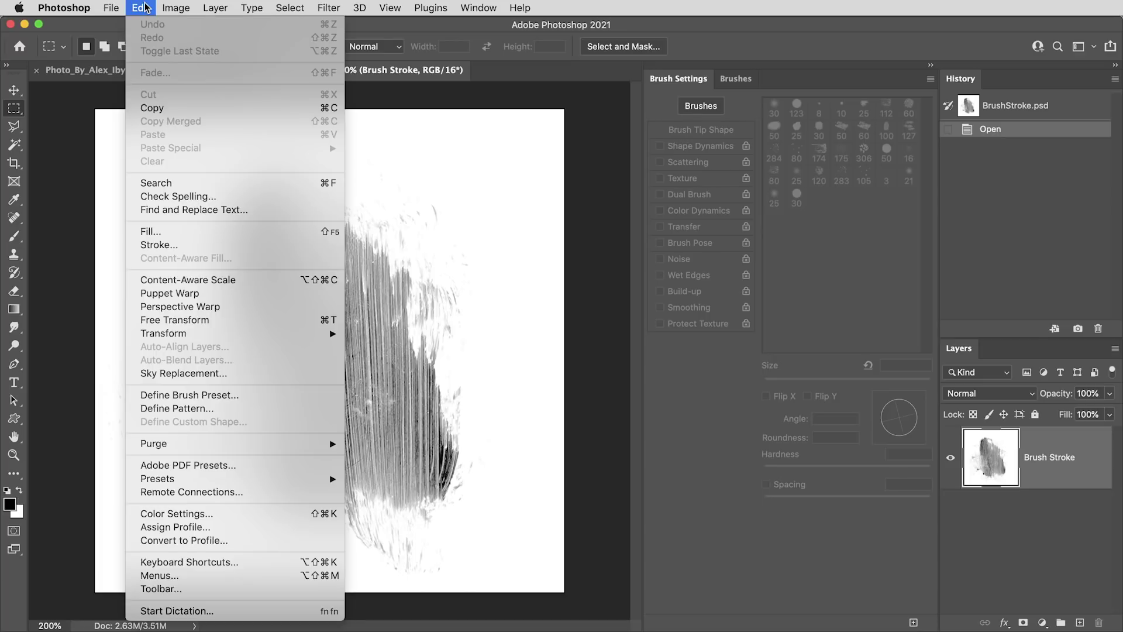
pyautogui.click(183, 396)
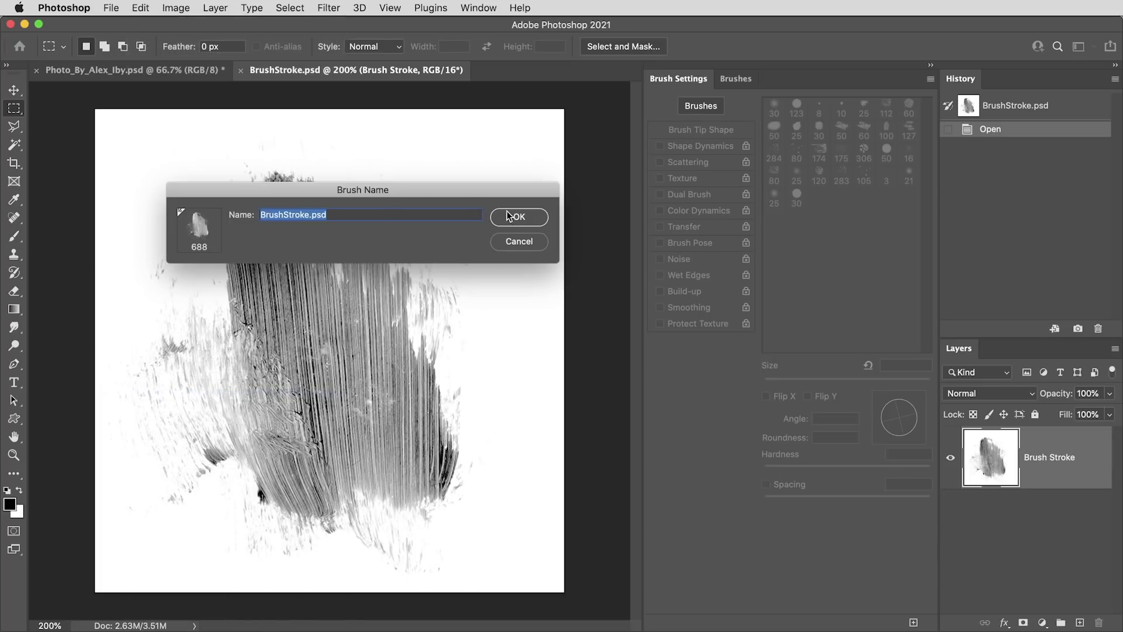
pyautogui.click(509, 216)
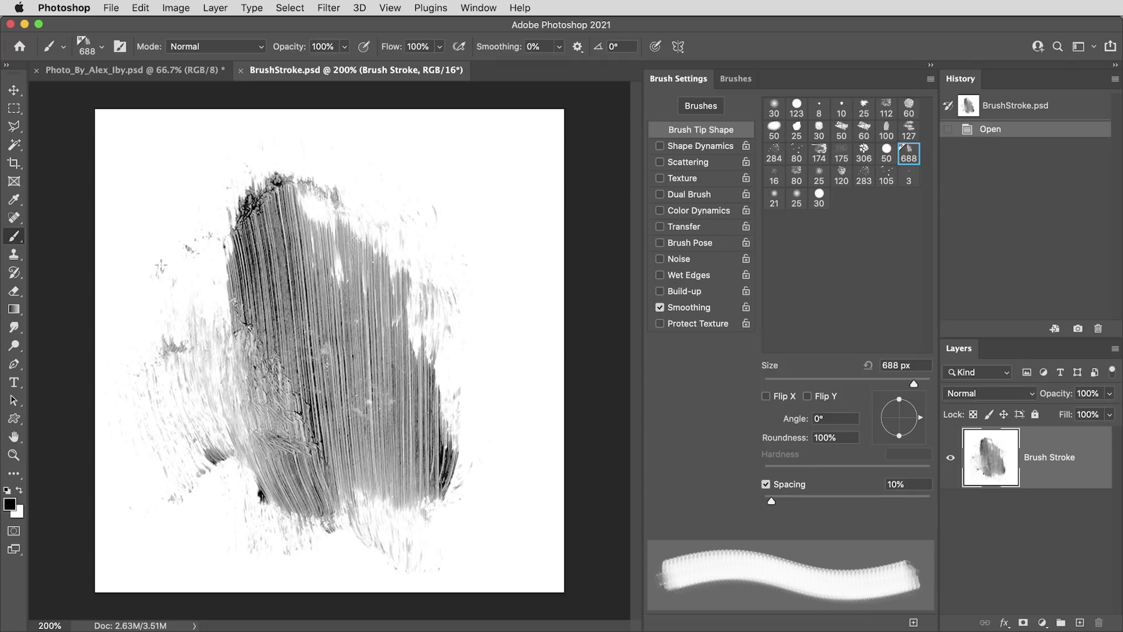
pyautogui.click(89, 70)
# Repaint the portrait in broad oil dabs using the Art History Brush with the 688 px stroke tip
pyautogui.click(13, 274)
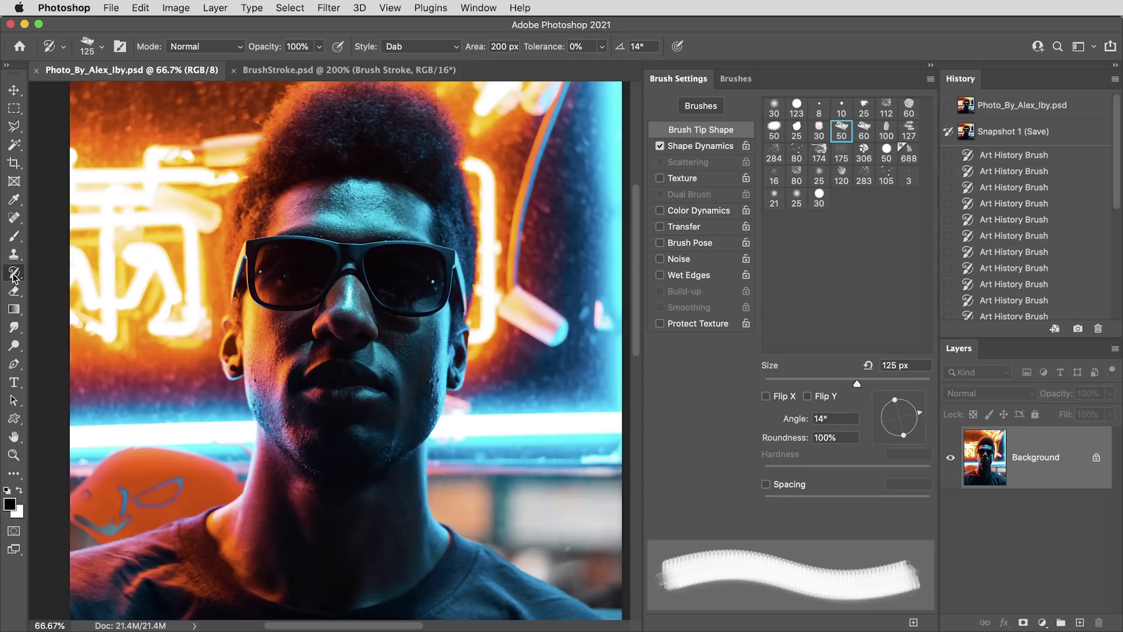
pyautogui.click(910, 155)
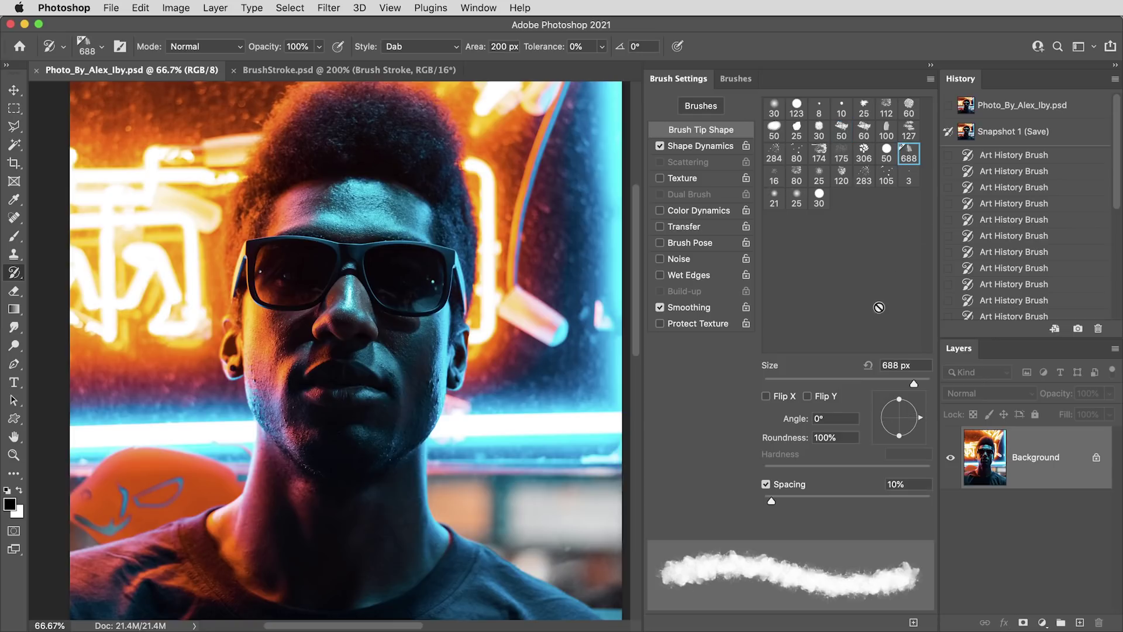
pyautogui.moveTo(556, 170)
pyautogui.mouseDown()
pyautogui.moveTo(439, 141)
pyautogui.moveTo(142, 190)
pyautogui.moveTo(550, 252)
pyautogui.moveTo(176, 310)
pyautogui.moveTo(345, 380)
pyautogui.moveTo(290, 430)
pyautogui.moveTo(175, 421)
pyautogui.moveTo(300, 252)
pyautogui.moveTo(514, 100)
pyautogui.moveTo(547, 383)
pyautogui.moveTo(234, 498)
pyautogui.moveTo(371, 532)
pyautogui.mouseUp()
pyautogui.press('super+1')
pyautogui.moveTo(399, 387)
pyautogui.mouseDown()
pyautogui.moveTo(334, 457)
pyautogui.moveTo(327, 514)
pyautogui.moveTo(281, 292)
pyautogui.moveTo(328, 176)
pyautogui.moveTo(374, 158)
pyautogui.mouseUp()
pyautogui.press('super+minus')
pyautogui.press('super+minus')
pyautogui.press('super+minus')
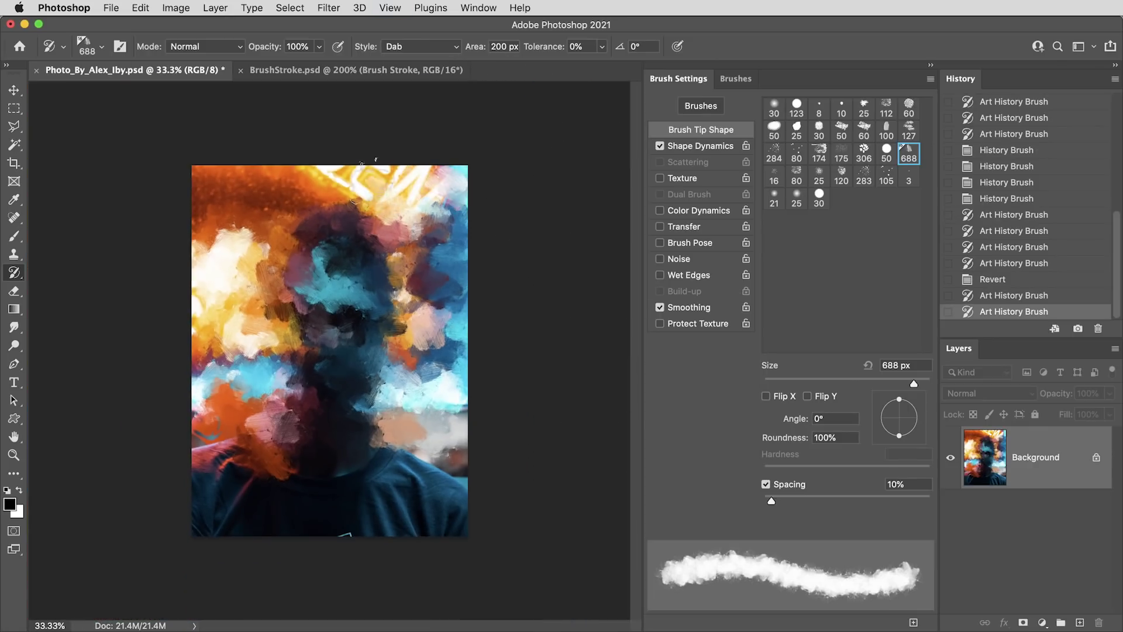
pyautogui.moveTo(256, 185)
pyautogui.mouseDown()
pyautogui.moveTo(476, 245)
pyautogui.moveTo(445, 375)
pyautogui.moveTo(220, 459)
pyautogui.moveTo(482, 494)
pyautogui.moveTo(190, 528)
pyautogui.moveTo(481, 409)
pyautogui.moveTo(170, 502)
pyautogui.moveTo(443, 410)
pyautogui.moveTo(113, 314)
pyautogui.moveTo(551, 238)
pyautogui.mouseUp()
pyautogui.press('super+plus')
pyautogui.press('super+plus')
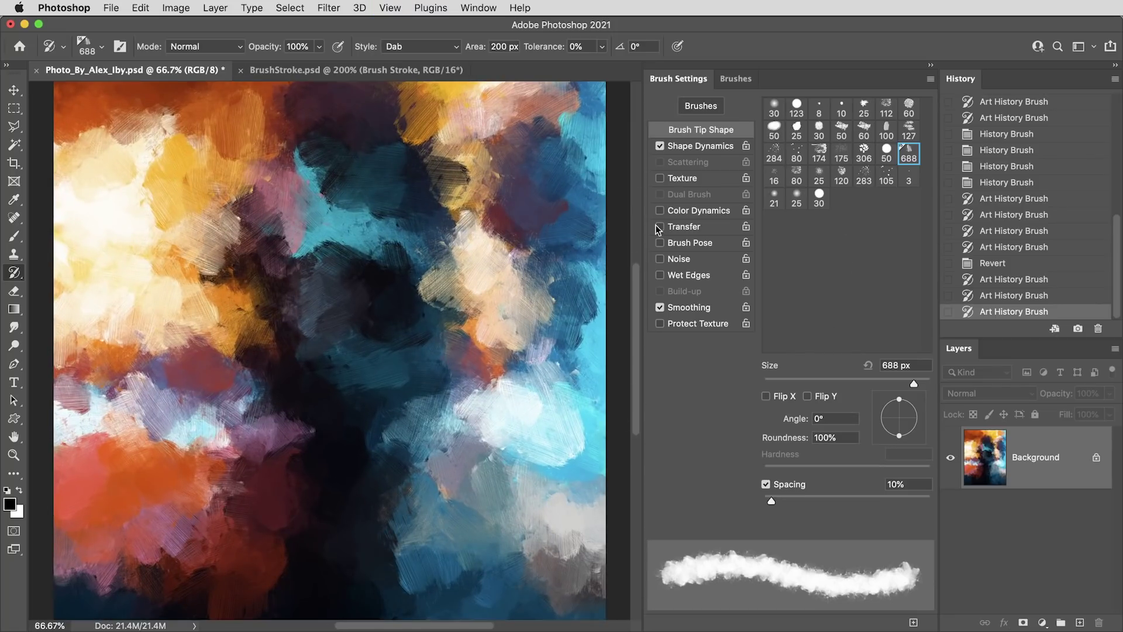
# Save the current brush as the new preset 'BrushStroke.psd 1'
pyautogui.click(929, 79)
pyautogui.click(973, 84)
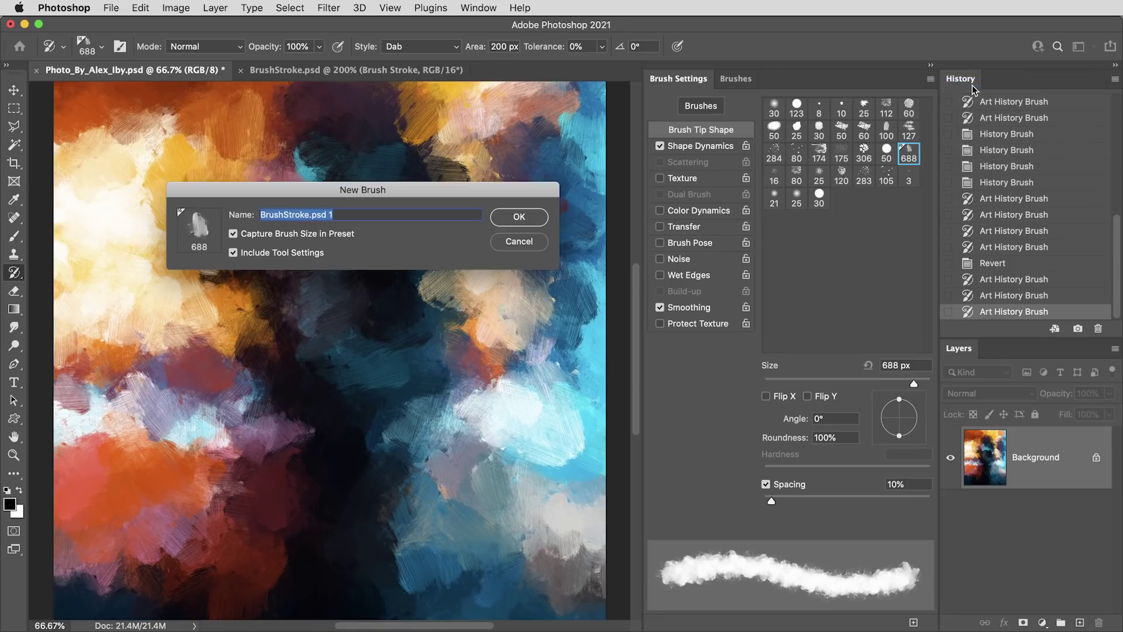
pyautogui.click(519, 217)
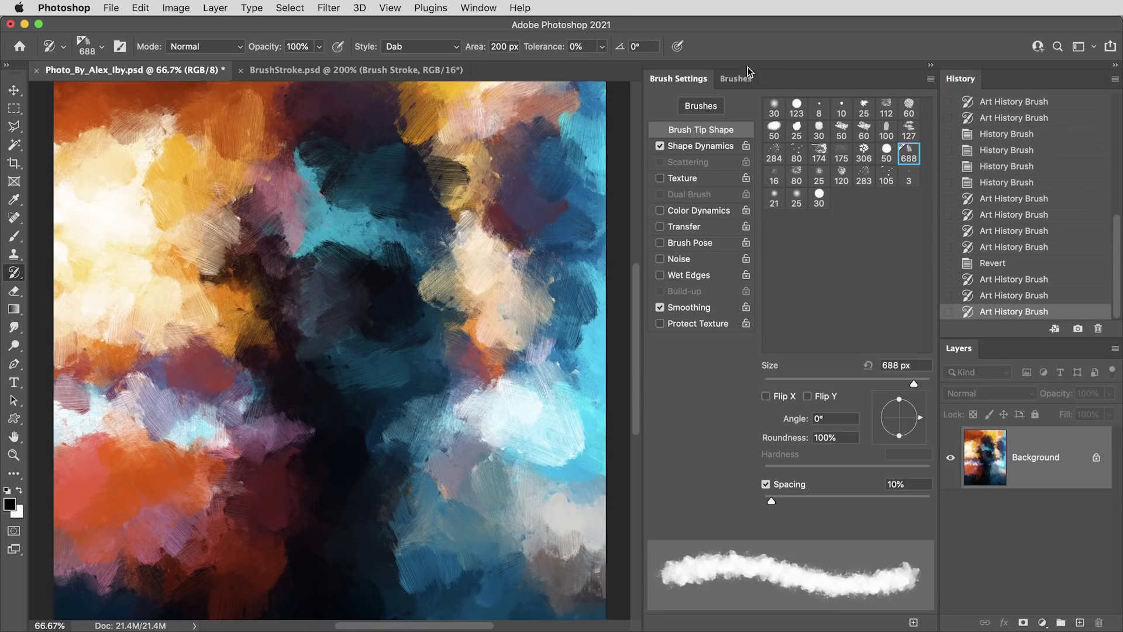
pyautogui.click(736, 79)
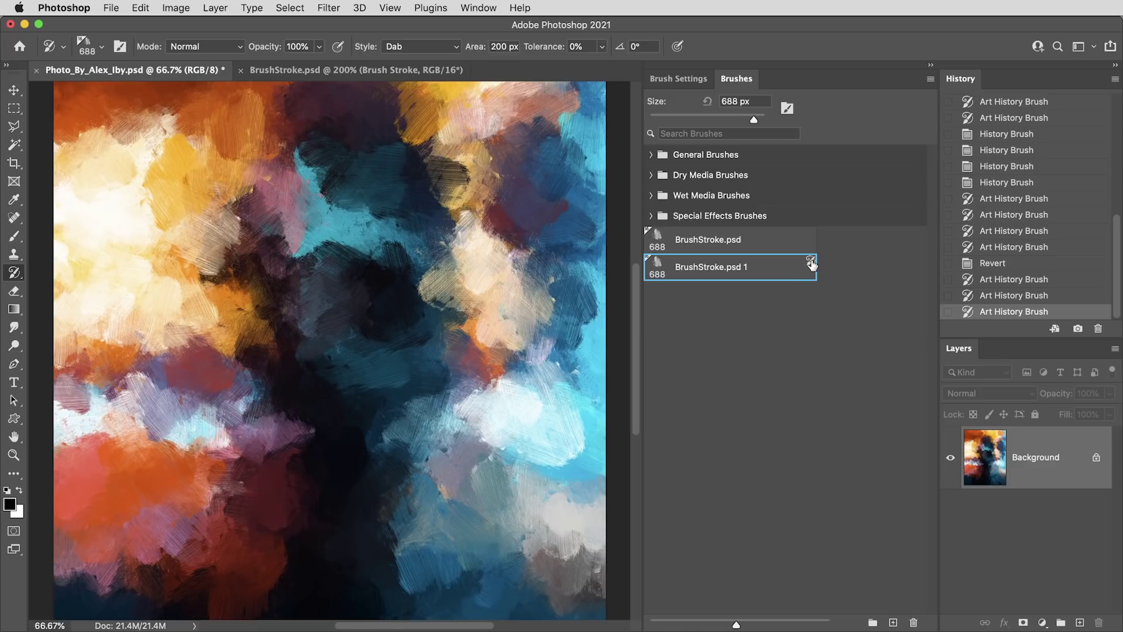
# Select the BrushStroke.psd 1 preset and repaint the canvas with broad oil dabs
pyautogui.press('v')
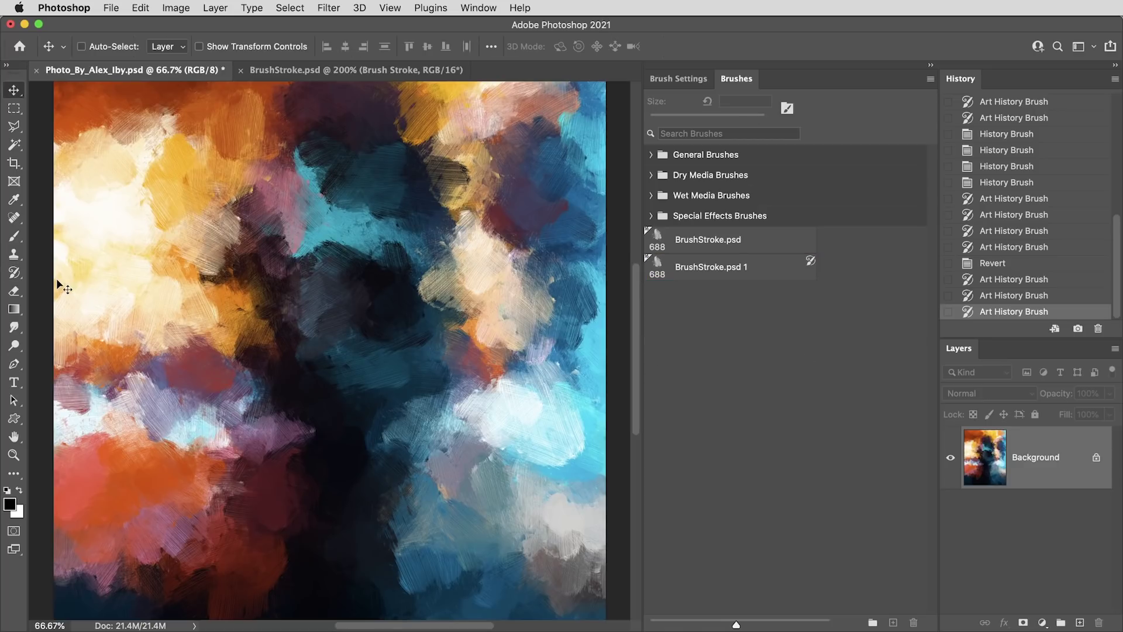
pyautogui.click(772, 275)
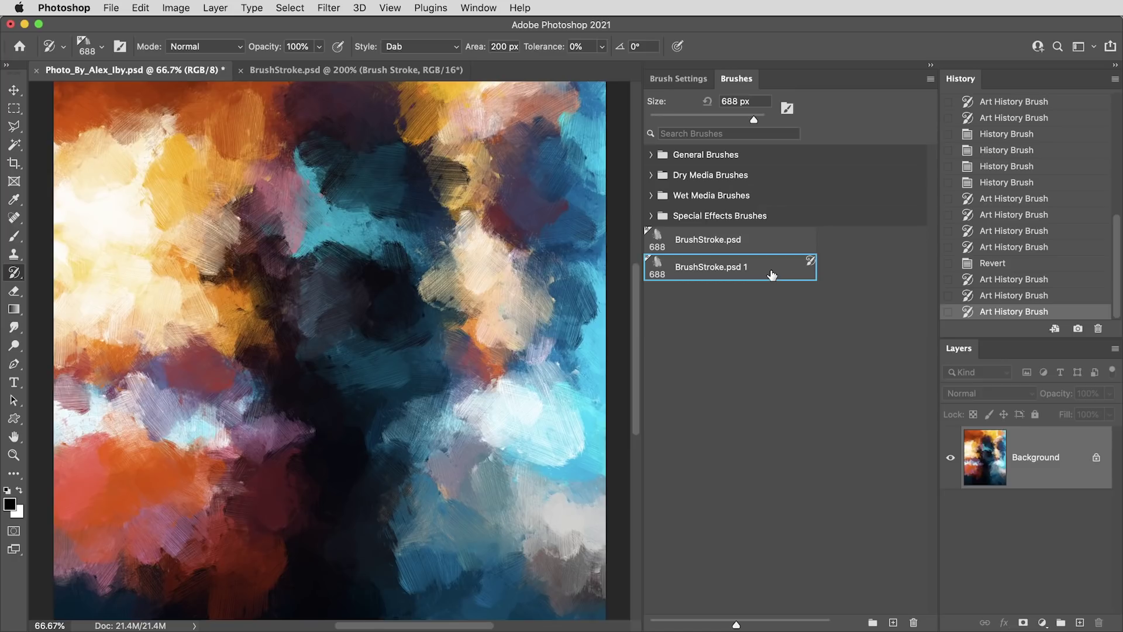
pyautogui.moveTo(94, 305)
pyautogui.mouseDown()
pyautogui.moveTo(351, 313)
pyautogui.moveTo(275, 199)
pyautogui.moveTo(146, 234)
pyautogui.moveTo(94, 398)
pyautogui.moveTo(263, 380)
pyautogui.moveTo(351, 280)
pyautogui.mouseUp()
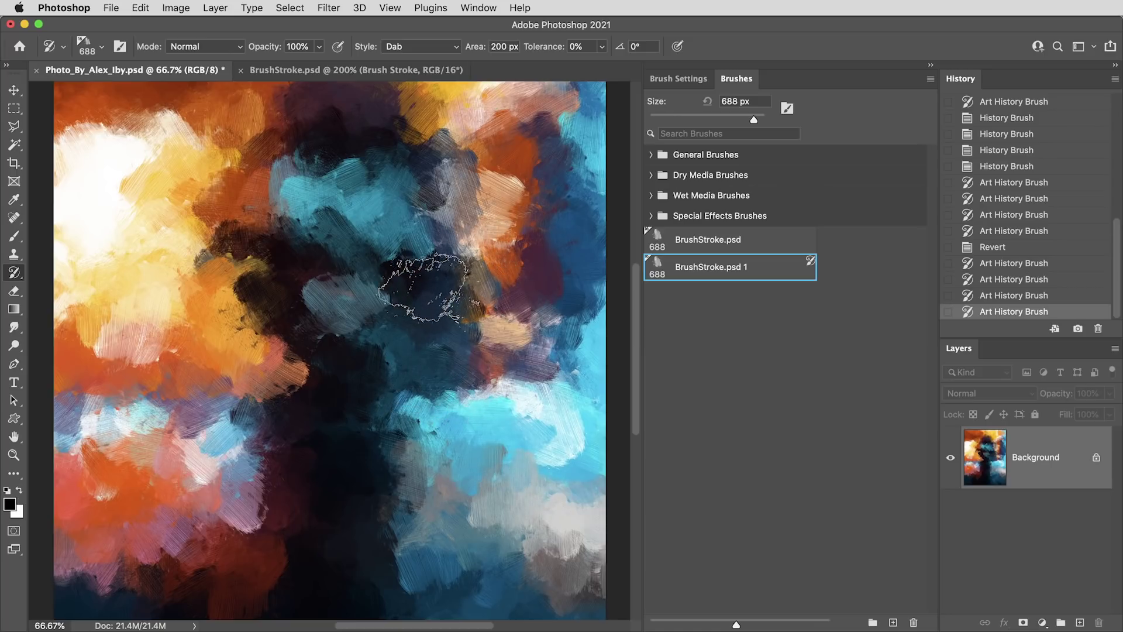
# Shrink the brush to 400, 250, then 150 px, painting smaller strokes toward the centre
pyautogui.press('[')
pyautogui.press('[')
pyautogui.press('[')
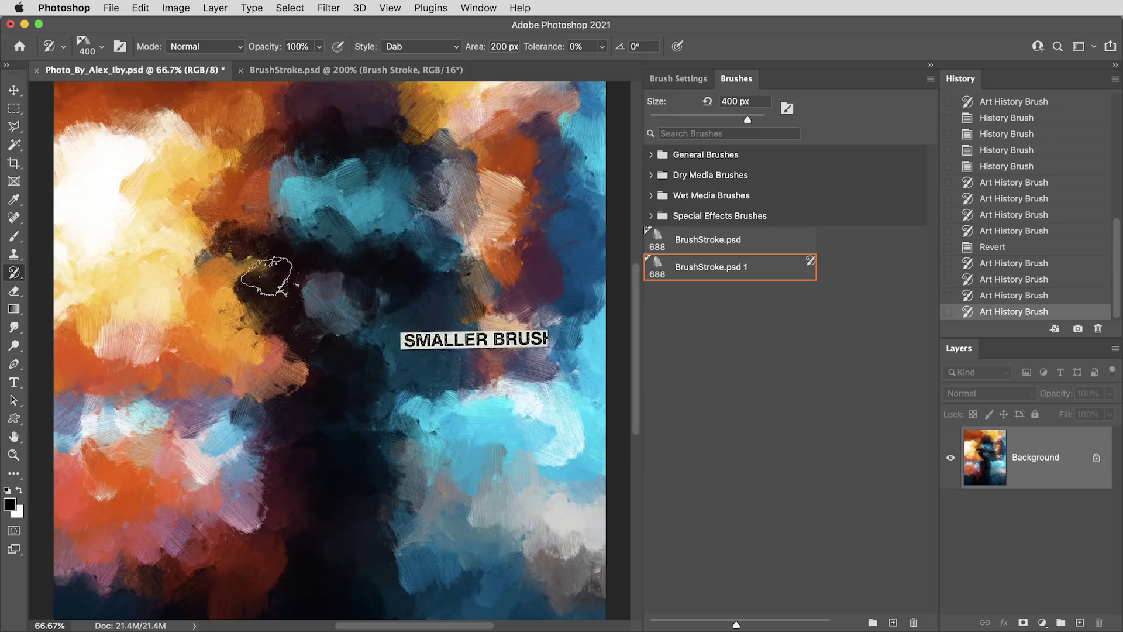
pyautogui.moveTo(208, 330)
pyautogui.mouseDown()
pyautogui.moveTo(195, 368)
pyautogui.moveTo(215, 386)
pyautogui.moveTo(351, 426)
pyautogui.moveTo(450, 375)
pyautogui.moveTo(473, 303)
pyautogui.moveTo(427, 195)
pyautogui.moveTo(389, 155)
pyautogui.moveTo(262, 297)
pyautogui.moveTo(251, 344)
pyautogui.moveTo(302, 337)
pyautogui.moveTo(329, 316)
pyautogui.moveTo(282, 336)
pyautogui.moveTo(365, 339)
pyautogui.moveTo(430, 363)
pyautogui.moveTo(361, 425)
pyautogui.moveTo(276, 354)
pyautogui.moveTo(323, 316)
pyautogui.moveTo(268, 280)
pyautogui.moveTo(182, 273)
pyautogui.moveTo(196, 383)
pyautogui.moveTo(301, 381)
pyautogui.mouseUp()
pyautogui.press('[')
pyautogui.press('[')
pyautogui.press('[')
pyautogui.press('[')
pyautogui.moveTo(351, 308)
pyautogui.mouseDown()
pyautogui.moveTo(320, 304)
pyautogui.moveTo(323, 340)
pyautogui.moveTo(394, 272)
pyautogui.moveTo(432, 296)
pyautogui.moveTo(412, 328)
pyautogui.moveTo(322, 357)
pyautogui.moveTo(333, 411)
pyautogui.moveTo(368, 396)
pyautogui.moveTo(404, 356)
pyautogui.moveTo(321, 314)
pyautogui.moveTo(362, 317)
pyautogui.moveTo(307, 317)
pyautogui.moveTo(290, 330)
pyautogui.moveTo(326, 363)
pyautogui.mouseUp()
pyautogui.press('[')
pyautogui.press('[')
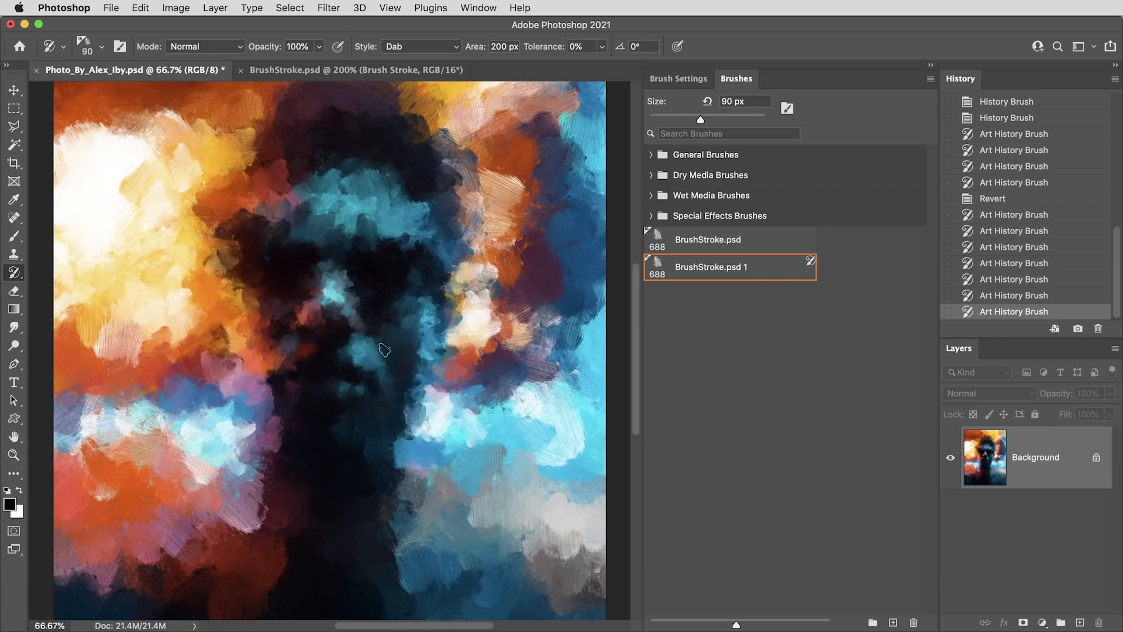
pyautogui.moveTo(371, 304)
pyautogui.mouseDown()
pyautogui.moveTo(374, 335)
pyautogui.moveTo(307, 381)
pyautogui.moveTo(309, 368)
pyautogui.moveTo(336, 356)
pyautogui.moveTo(452, 360)
pyautogui.moveTo(279, 396)
pyautogui.mouseUp()
# At 80 px, paint fine detail down the face, viewing it at 100%
pyautogui.press('[')
pyautogui.press('super+equal')
pyautogui.press('super+equal')
pyautogui.press('super+minus')
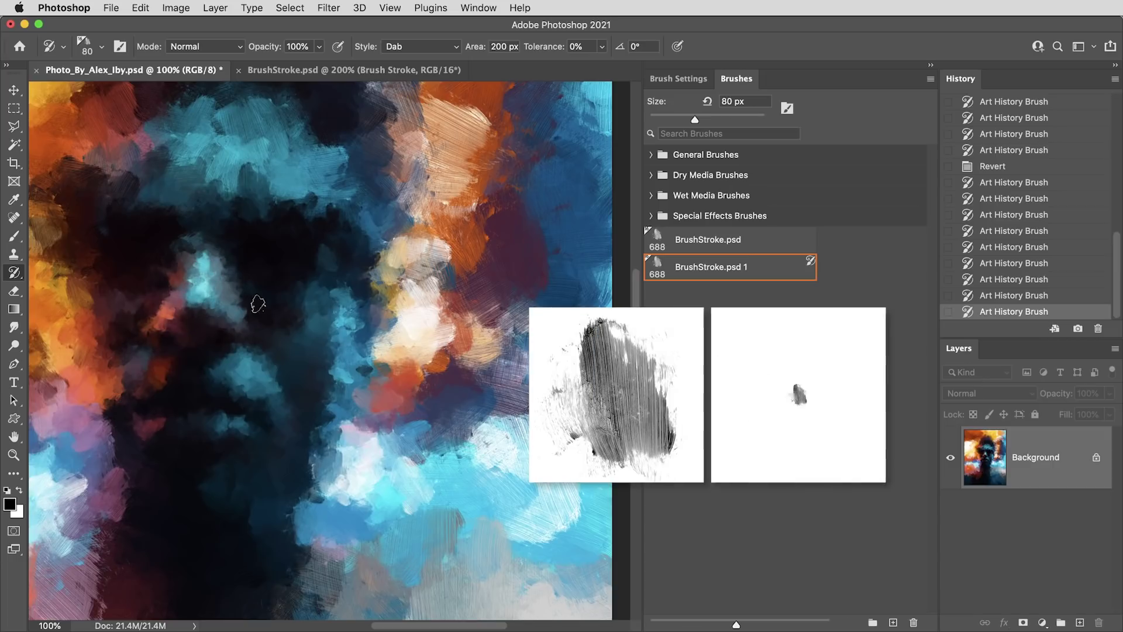
pyautogui.moveTo(257, 327); pyautogui.dragTo(263, 362)
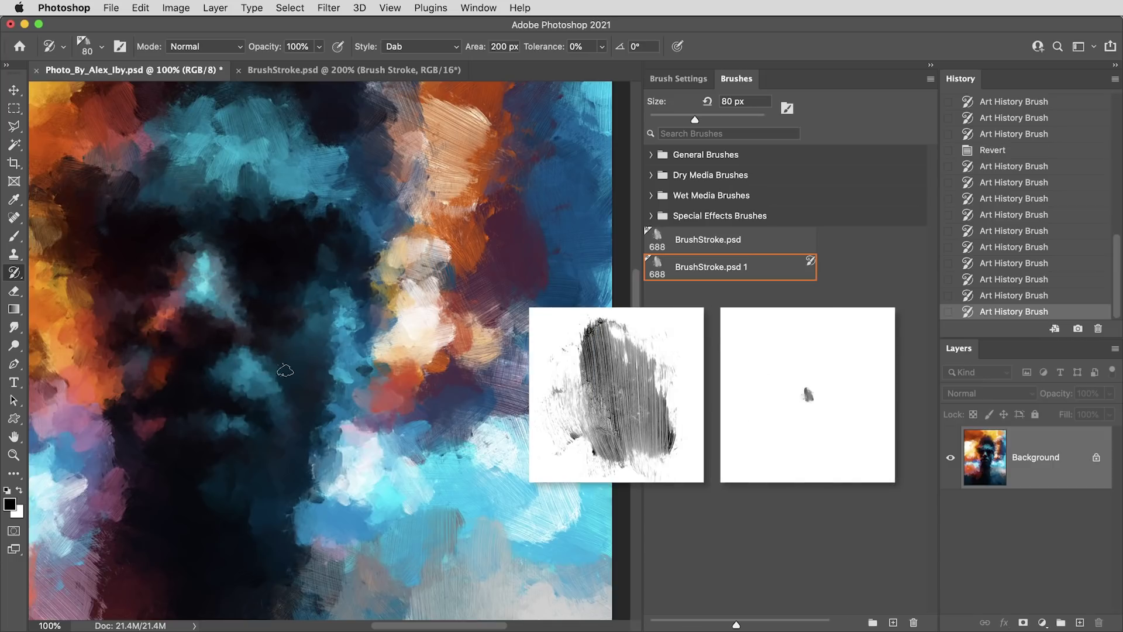
pyautogui.press('super+minus')
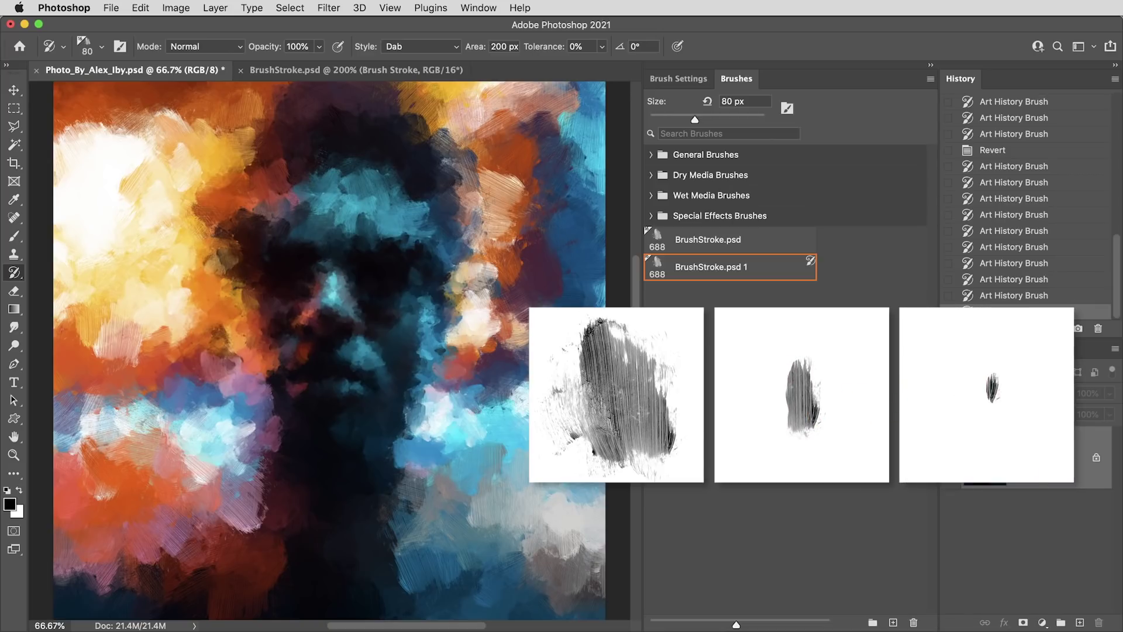
# Import the Texturelabs Oil Paint .abr file, expand its brush group, and select 1 LARGE
pyautogui.click(930, 80)
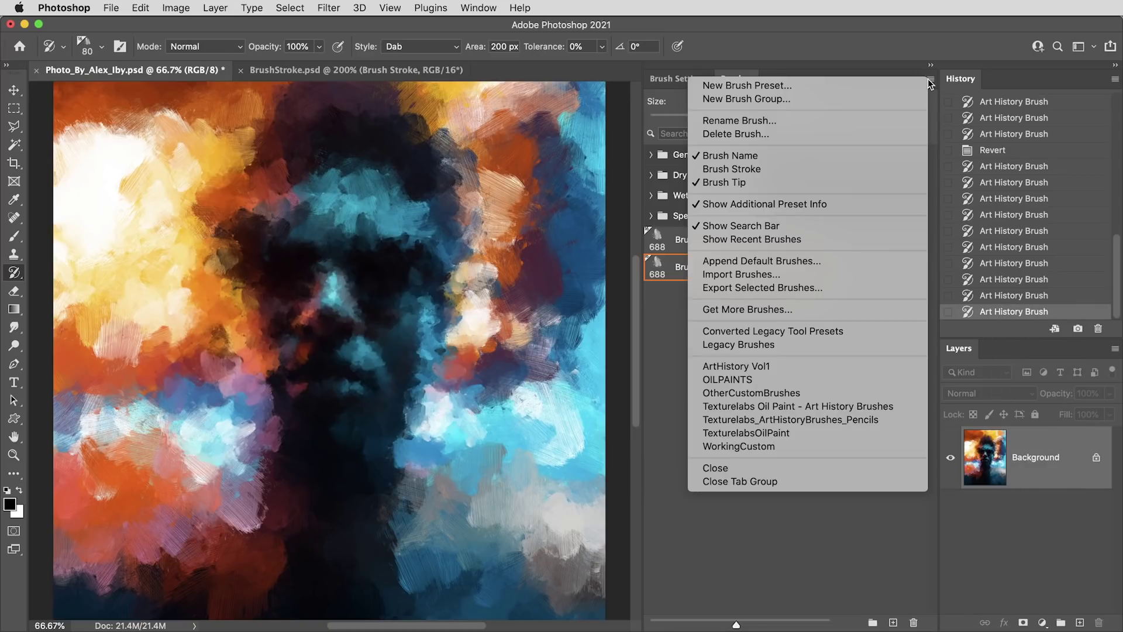
pyautogui.click(852, 273)
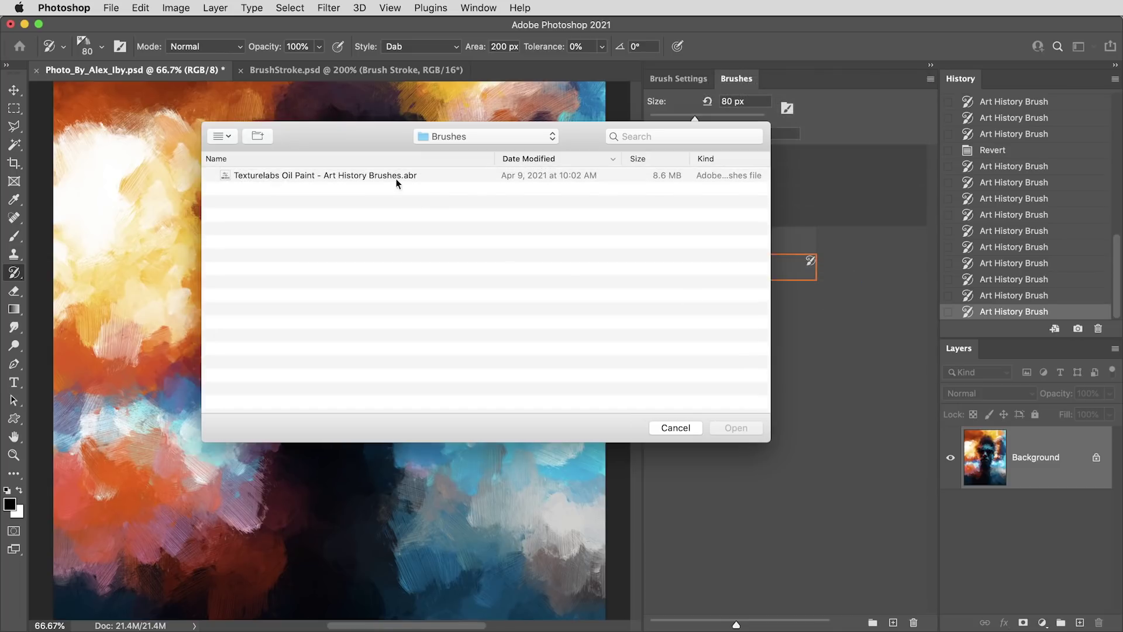
pyautogui.click(389, 175)
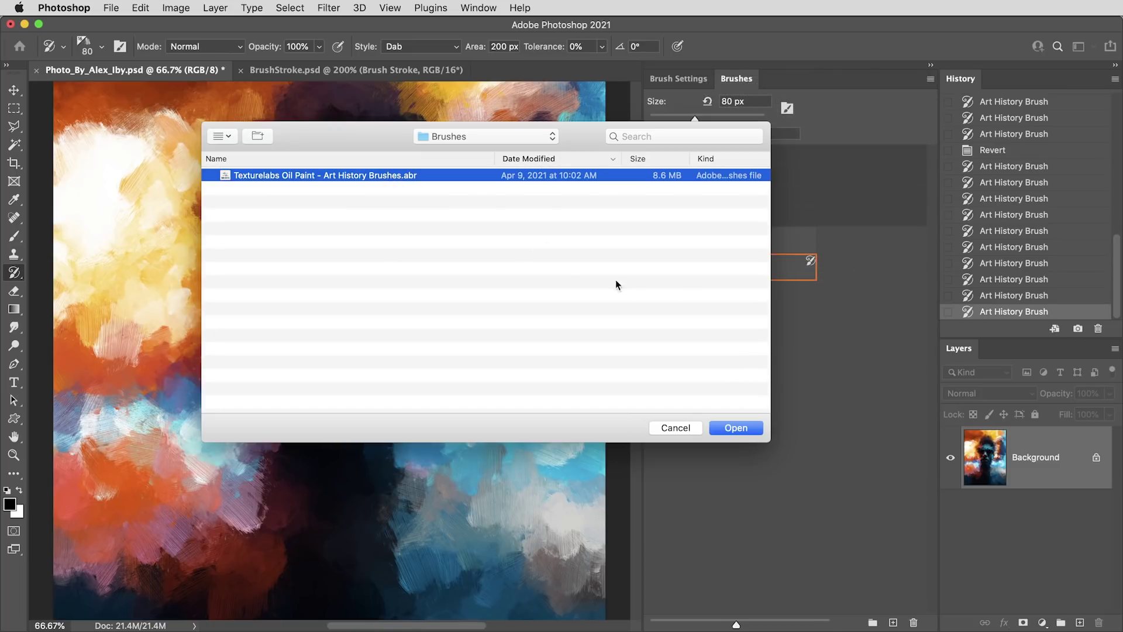
pyautogui.click(737, 428)
pyautogui.click(650, 291)
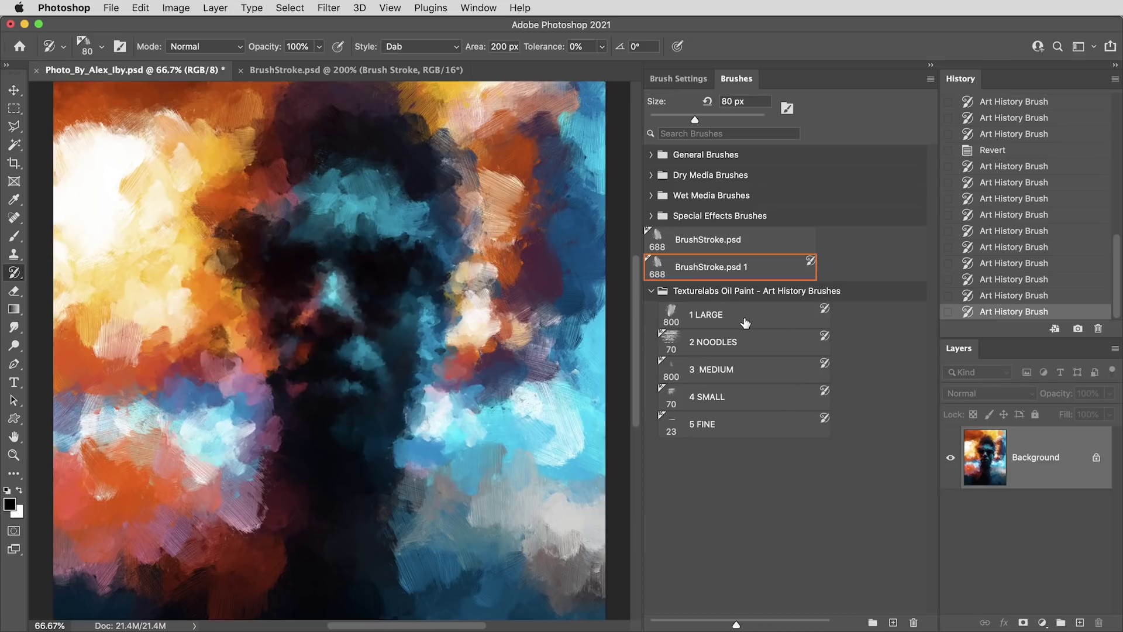
pyautogui.click(716, 316)
# Repaint the canvas in zigzag 1 LARGE strokes, warming the left-centre with yellow
pyautogui.moveTo(404, 153); pyautogui.dragTo(363, 351)
pyautogui.hotkey('ctrl', '-')
pyautogui.hotkey('ctrl', '-')
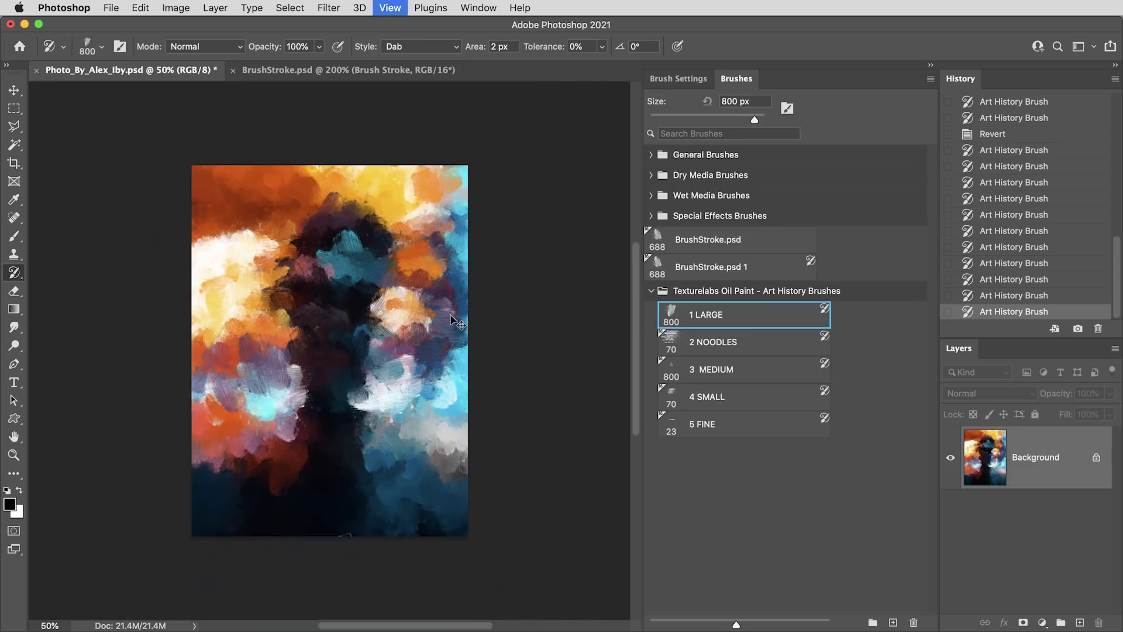
pyautogui.moveTo(321, 190)
pyautogui.mouseDown()
pyautogui.moveTo(284, 246)
pyautogui.moveTo(460, 319)
pyautogui.moveTo(473, 385)
pyautogui.moveTo(235, 419)
pyautogui.moveTo(168, 454)
pyautogui.moveTo(217, 493)
pyautogui.moveTo(448, 506)
pyautogui.moveTo(390, 516)
pyautogui.moveTo(271, 480)
pyautogui.moveTo(153, 422)
pyautogui.moveTo(444, 325)
pyautogui.moveTo(159, 258)
pyautogui.moveTo(312, 193)
pyautogui.moveTo(470, 202)
pyautogui.moveTo(209, 288)
pyautogui.moveTo(247, 322)
pyautogui.moveTo(459, 355)
pyautogui.moveTo(262, 413)
pyautogui.moveTo(288, 419)
pyautogui.moveTo(412, 351)
pyautogui.mouseUp()
pyautogui.press('super+equal')
pyautogui.moveTo(295, 368)
pyautogui.mouseDown()
pyautogui.moveTo(267, 345)
pyautogui.moveTo(251, 324)
pyautogui.mouseUp()
pyautogui.moveTo(176, 293)
pyautogui.mouseDown()
pyautogui.moveTo(82, 269)
pyautogui.moveTo(281, 293)
pyautogui.moveTo(304, 403)
pyautogui.moveTo(263, 450)
pyautogui.moveTo(74, 375)
pyautogui.moveTo(330, 175)
pyautogui.moveTo(292, 275)
pyautogui.moveTo(100, 388)
pyautogui.moveTo(193, 515)
pyautogui.mouseUp()
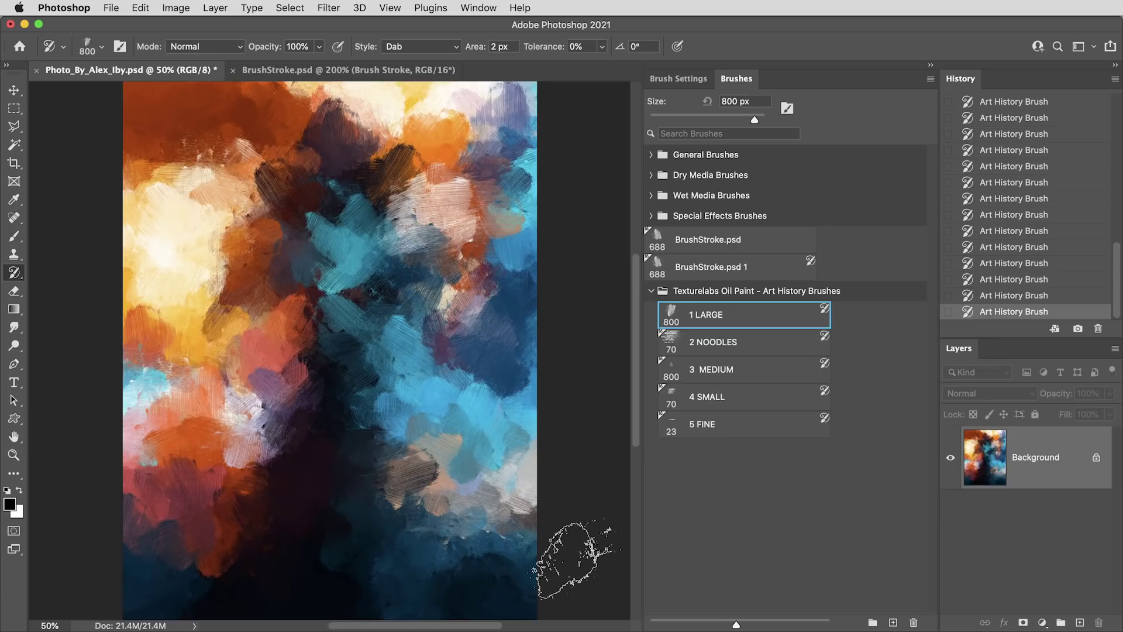
# Check the brush's Texture settings, save the document, and select the 2 NOODLES brush
pyautogui.click(668, 77)
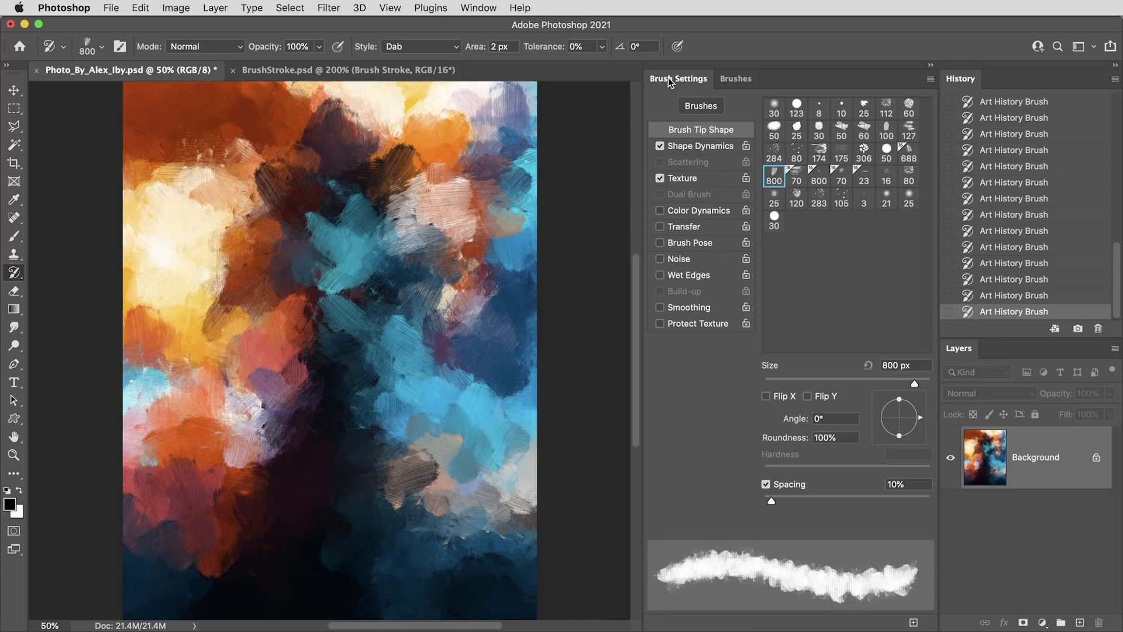
pyautogui.click(704, 179)
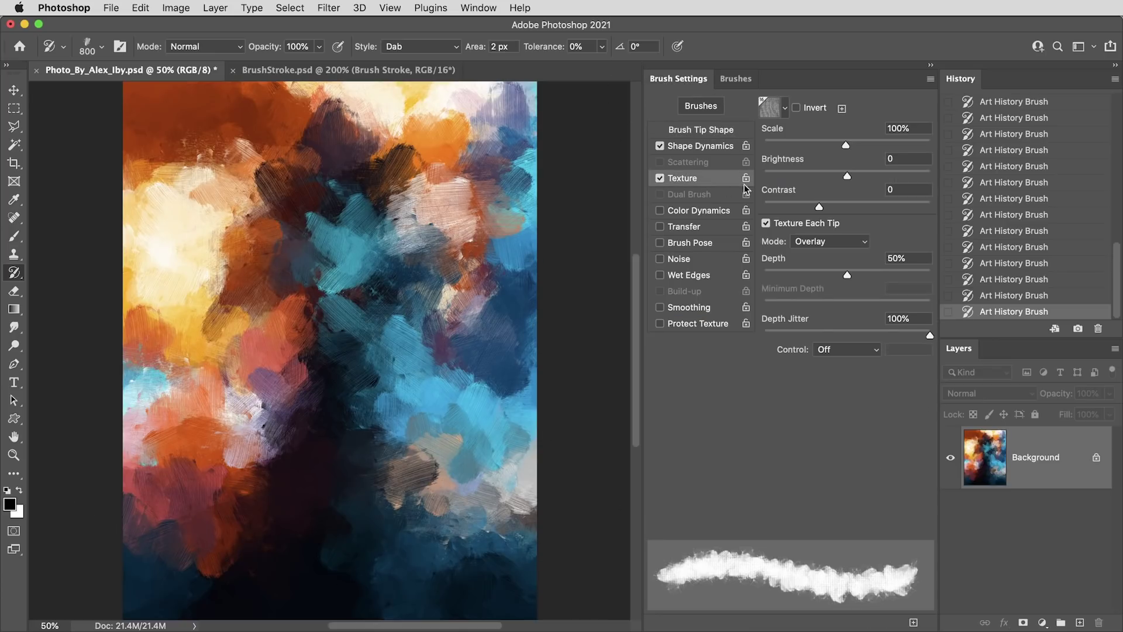
pyautogui.press('super+s')
pyautogui.press('super+1')
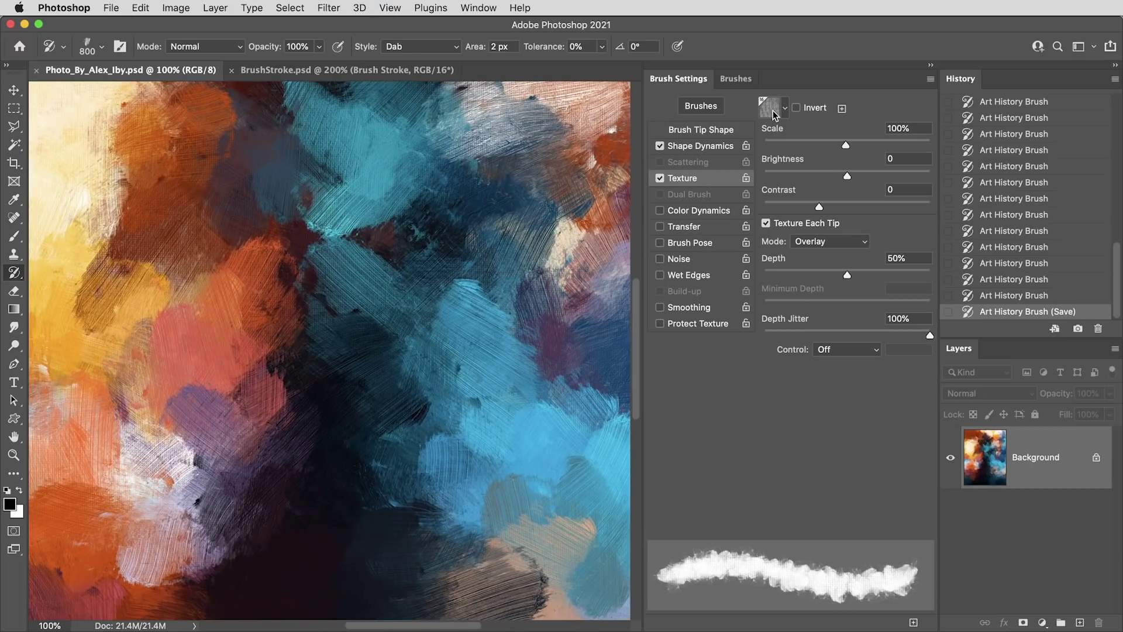
pyautogui.press('super+minus')
pyautogui.press('super+minus')
pyautogui.click(737, 79)
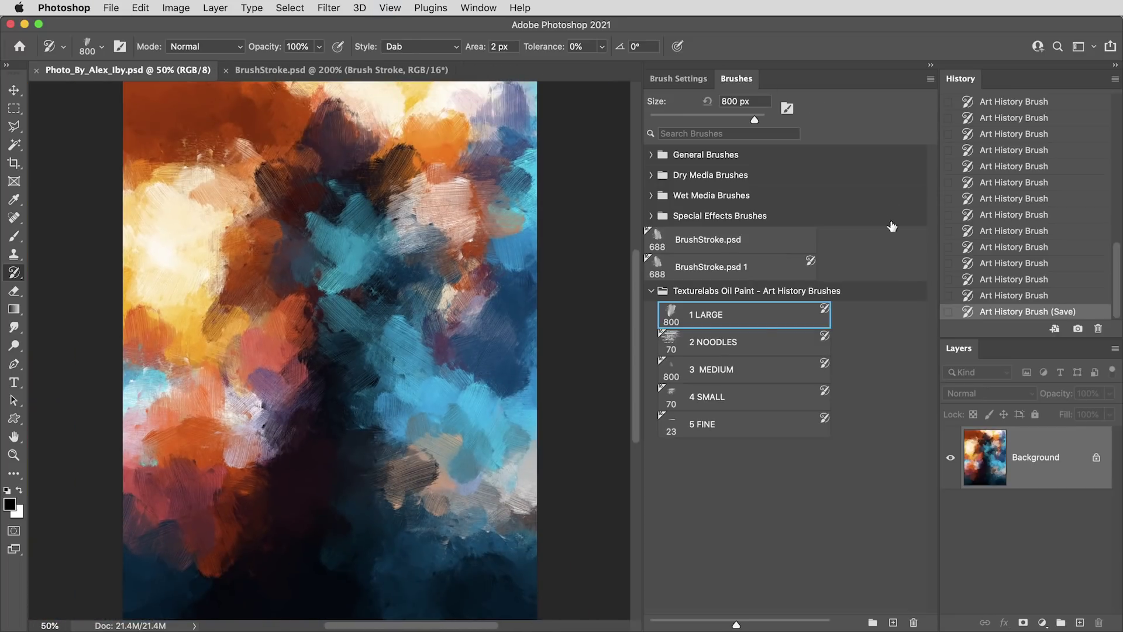
pyautogui.click(764, 341)
# Paint dark 2 NOODLES strokes up the face, then zoom and pan to inspect face and hair
pyautogui.press('super+equal')
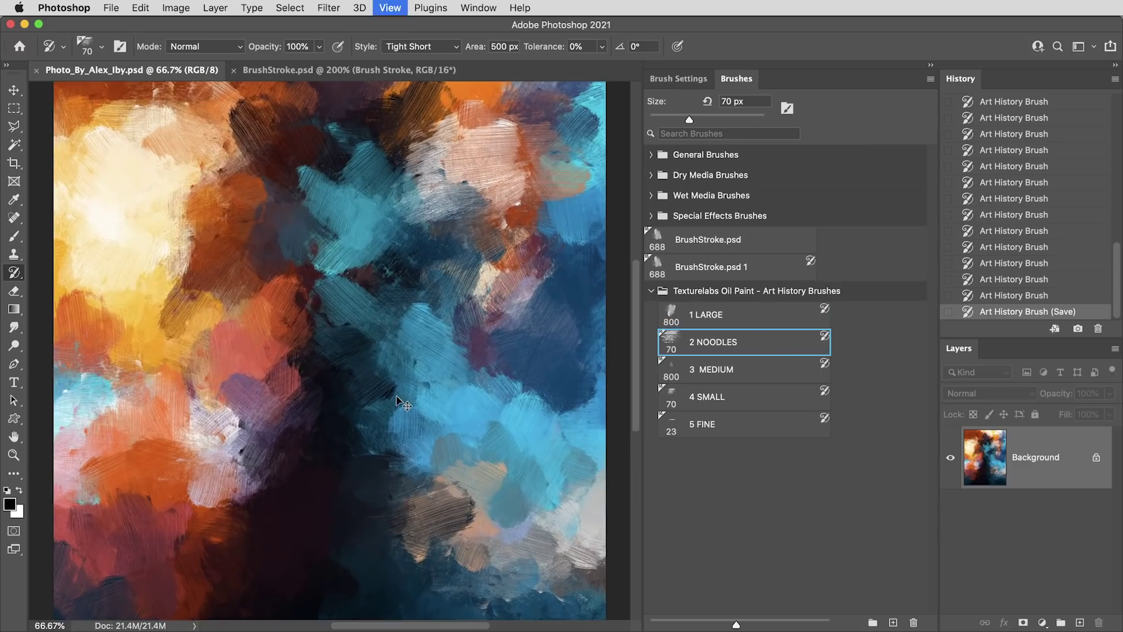
pyautogui.moveTo(351, 323)
pyautogui.mouseDown()
pyautogui.moveTo(327, 342)
pyautogui.moveTo(348, 299)
pyautogui.moveTo(314, 233)
pyautogui.moveTo(292, 229)
pyautogui.moveTo(311, 294)
pyautogui.moveTo(355, 338)
pyautogui.moveTo(352, 386)
pyautogui.moveTo(239, 498)
pyautogui.moveTo(222, 542)
pyautogui.moveTo(250, 562)
pyautogui.moveTo(417, 125)
pyautogui.moveTo(353, 160)
pyautogui.moveTo(379, 166)
pyautogui.moveTo(155, 229)
pyautogui.moveTo(420, 329)
pyautogui.moveTo(374, 418)
pyautogui.moveTo(314, 437)
pyautogui.moveTo(356, 463)
pyautogui.moveTo(369, 537)
pyautogui.moveTo(288, 352)
pyautogui.moveTo(271, 257)
pyautogui.moveTo(337, 149)
pyautogui.moveTo(363, 187)
pyautogui.mouseUp()
pyautogui.press('super+minus')
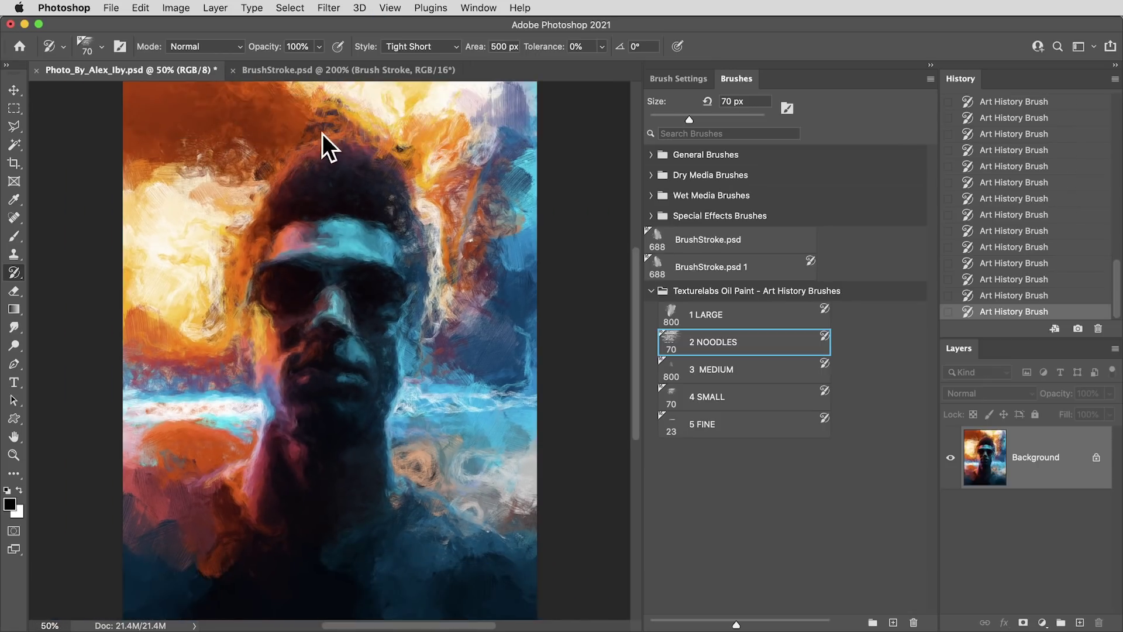
pyautogui.press('super+plus')
pyautogui.press('super+plus')
pyautogui.moveTo(484, 321); pyautogui.dragTo(328, 413)
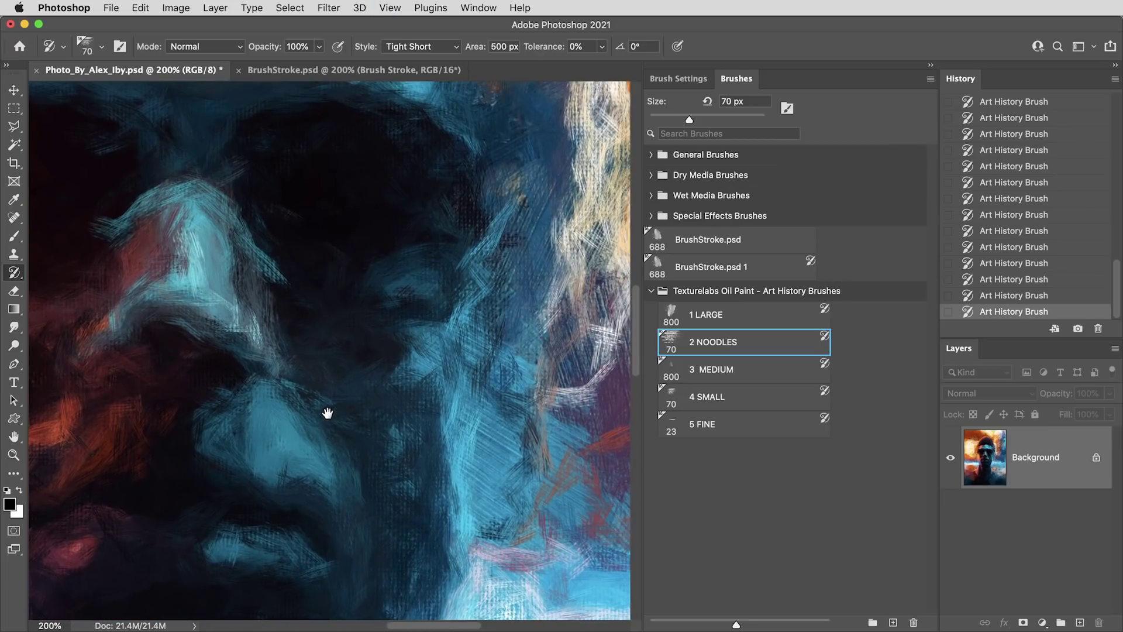
pyautogui.moveTo(447, 333); pyautogui.dragTo(221, 325)
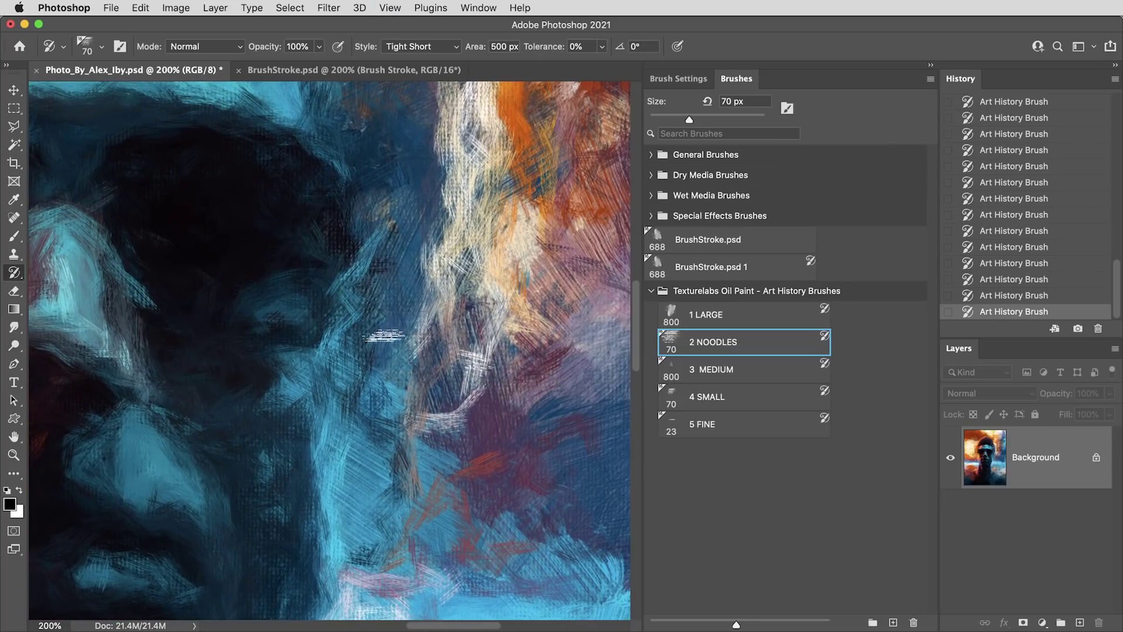
pyautogui.press('super+minus')
pyautogui.press('super+minus')
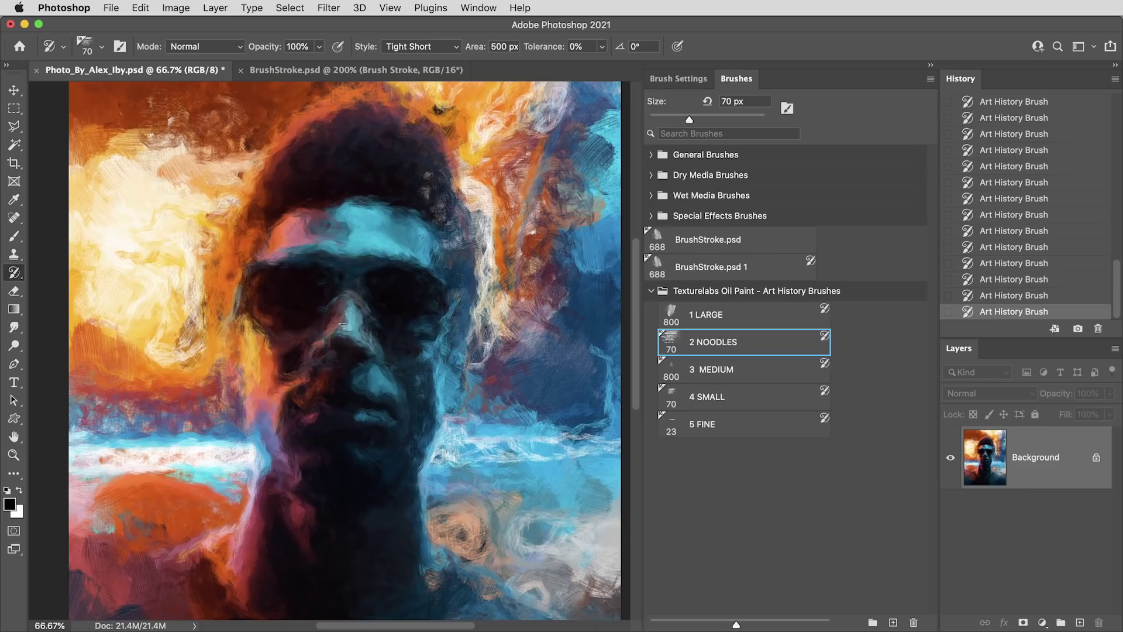
# Test Shape Dynamics Angle Jitter at 100%, then reset it to 0% with Direction control
pyautogui.click(680, 77)
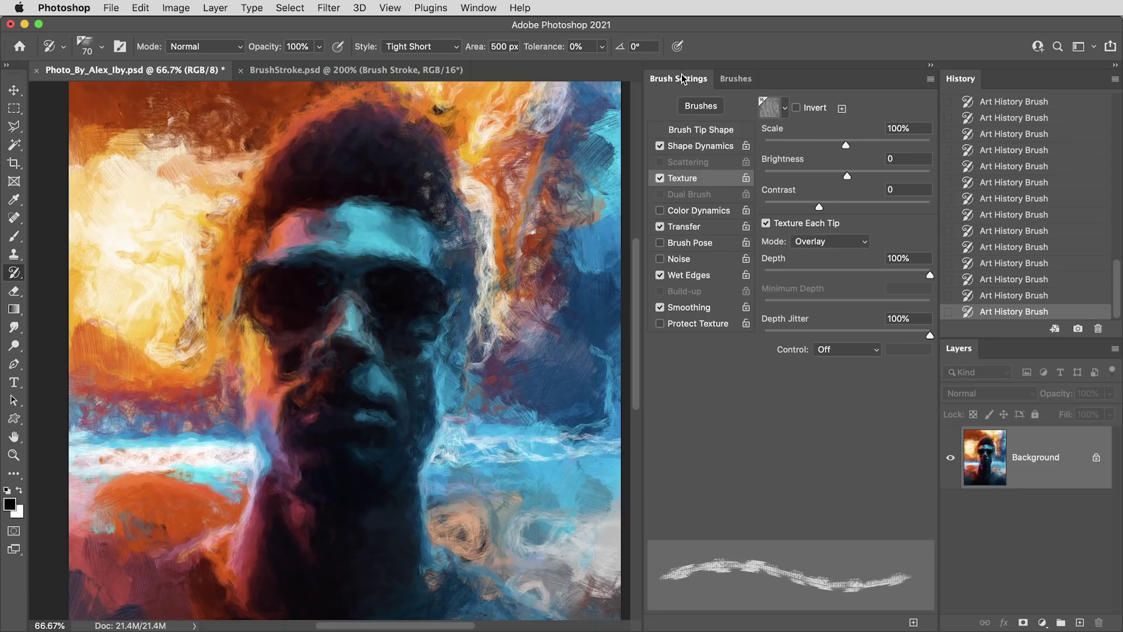
pyautogui.click(710, 150)
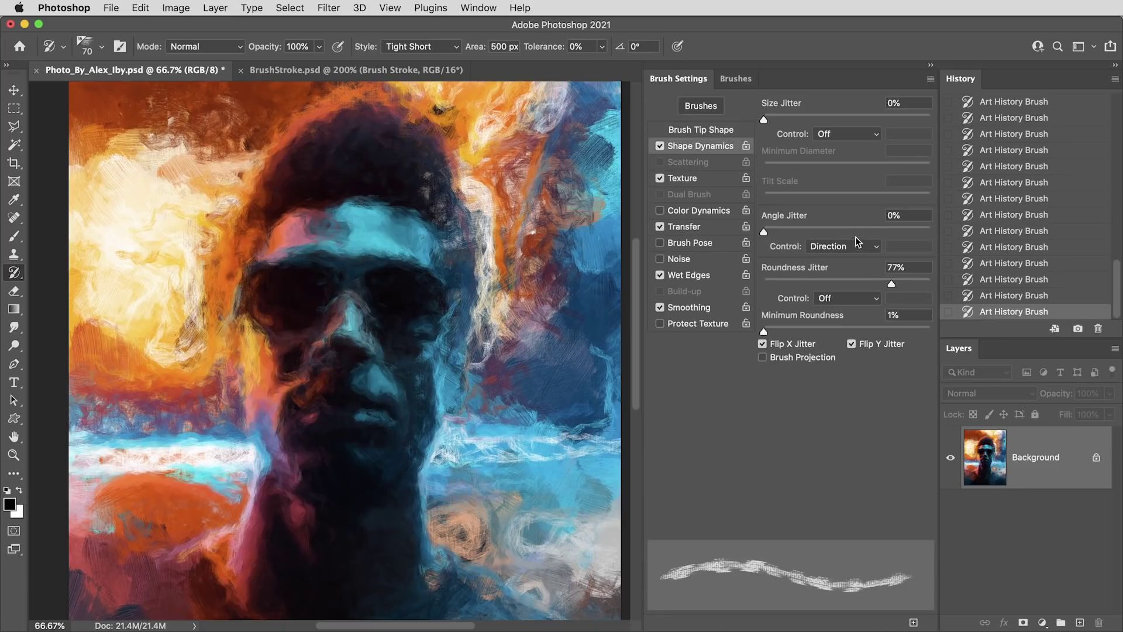
pyautogui.click(848, 246)
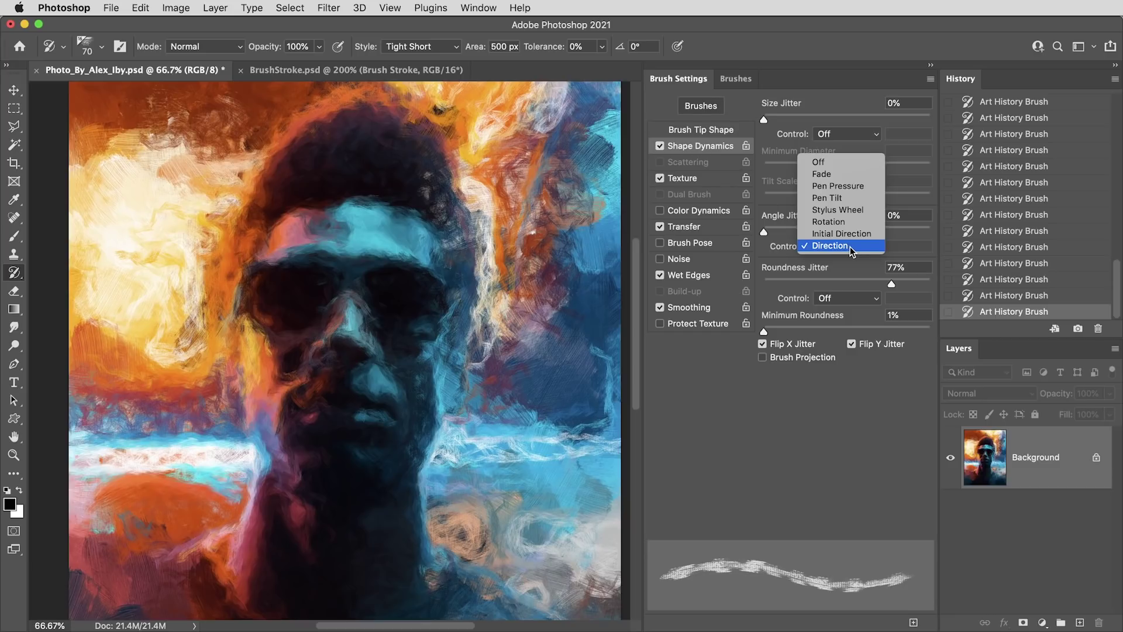
pyautogui.click(864, 167)
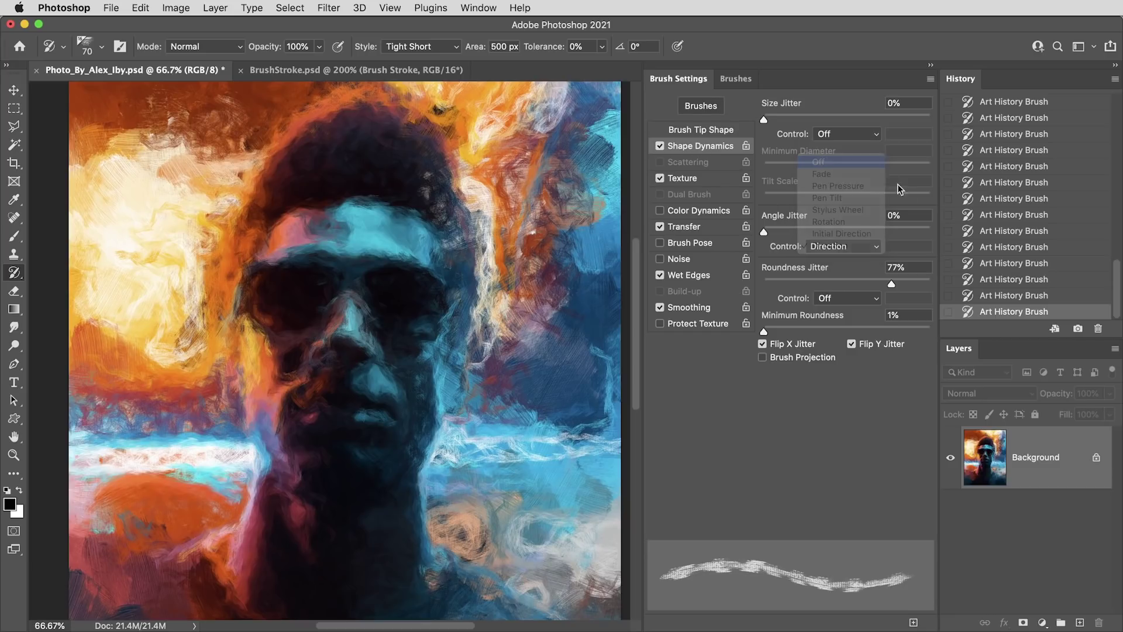
pyautogui.moveTo(770, 230); pyautogui.dragTo(945, 231)
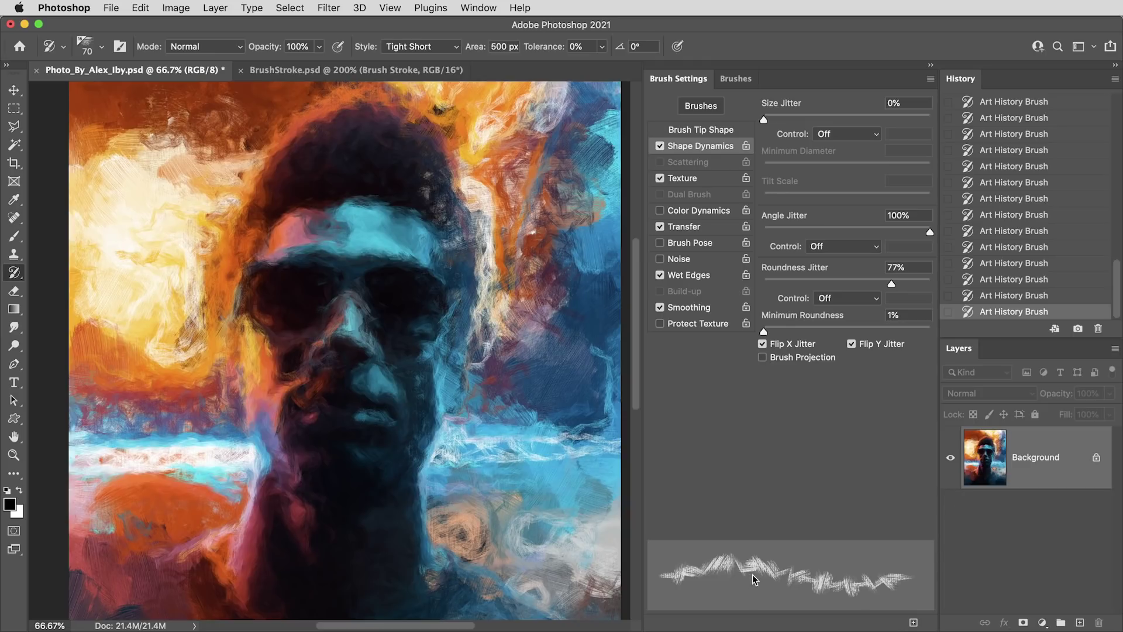
pyautogui.moveTo(930, 232); pyautogui.dragTo(749, 231)
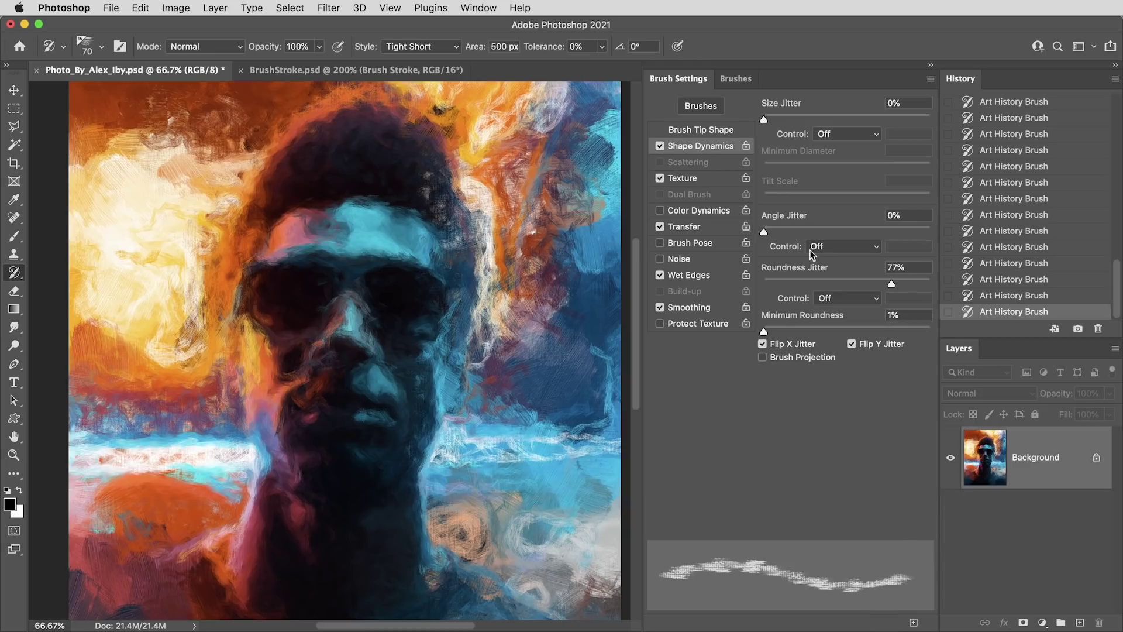
pyautogui.click(824, 248)
pyautogui.click(840, 330)
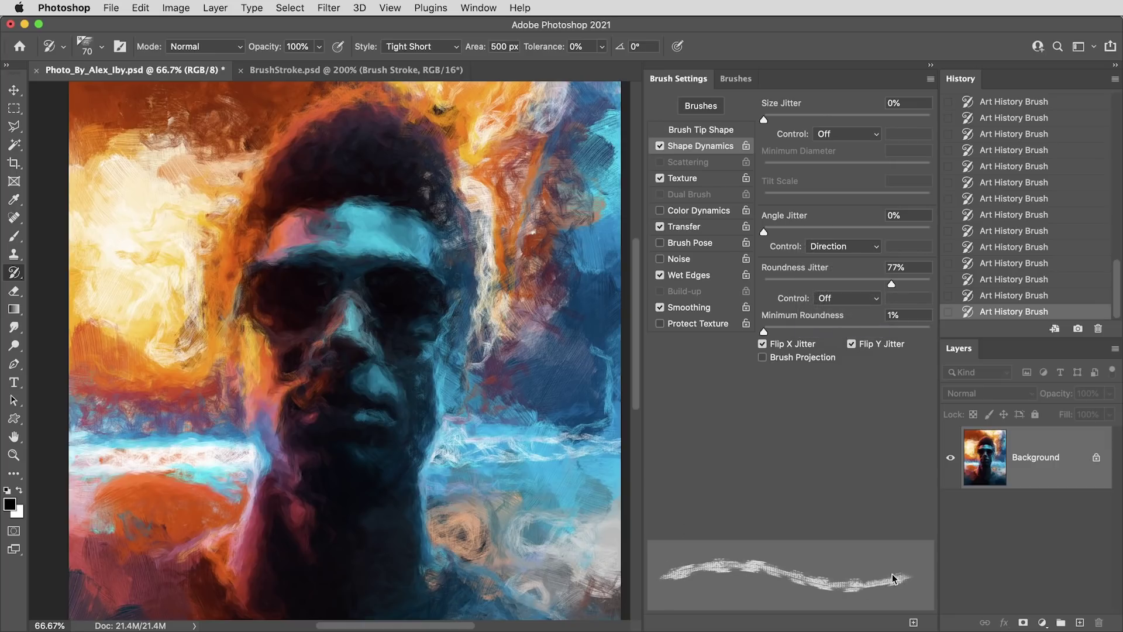
# Paint a bright streak beside the face, reshape the mouth and chin, then dab with 3 MEDIUM
pyautogui.moveTo(542, 354)
pyautogui.mouseDown()
pyautogui.moveTo(470, 234)
pyautogui.moveTo(427, 246)
pyautogui.moveTo(473, 409)
pyautogui.moveTo(464, 413)
pyautogui.mouseUp()
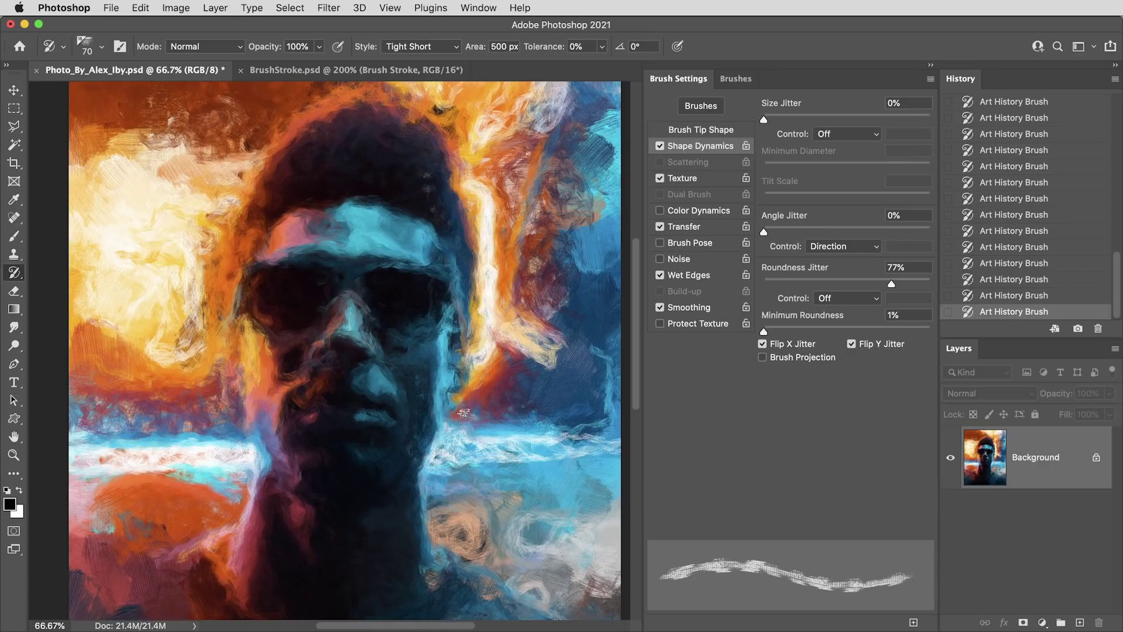
pyautogui.moveTo(310, 404)
pyautogui.mouseDown()
pyautogui.moveTo(344, 451)
pyautogui.moveTo(365, 449)
pyautogui.mouseUp()
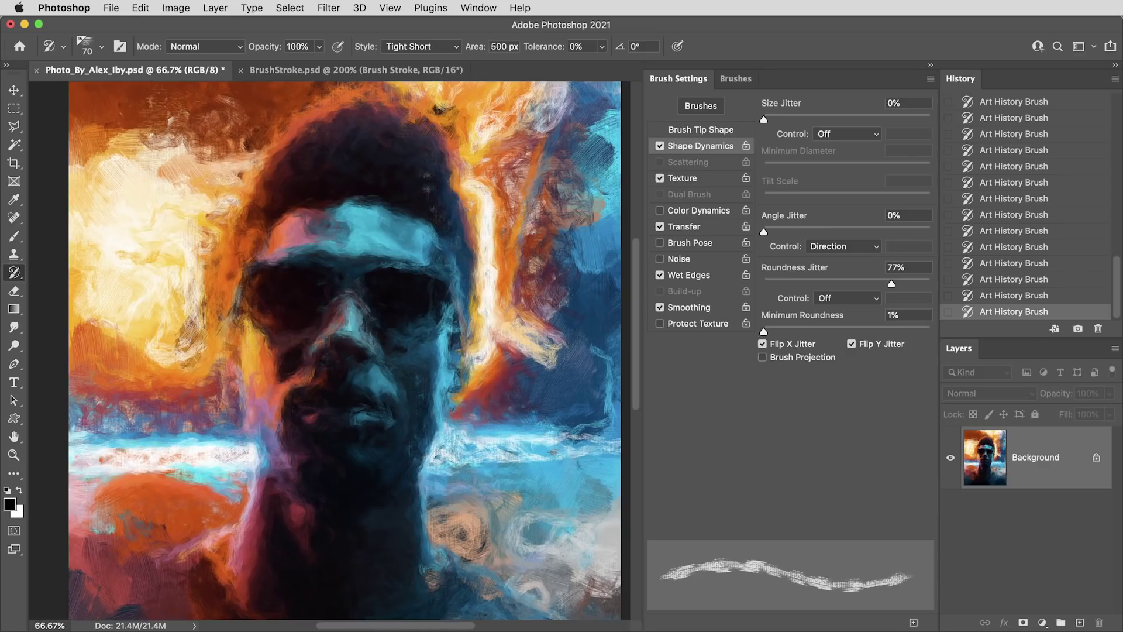
pyautogui.click(742, 80)
pyautogui.click(768, 377)
pyautogui.moveTo(538, 246)
pyautogui.mouseDown()
pyautogui.moveTo(509, 275)
pyautogui.moveTo(476, 418)
pyautogui.moveTo(494, 480)
pyautogui.moveTo(368, 520)
pyautogui.mouseUp()
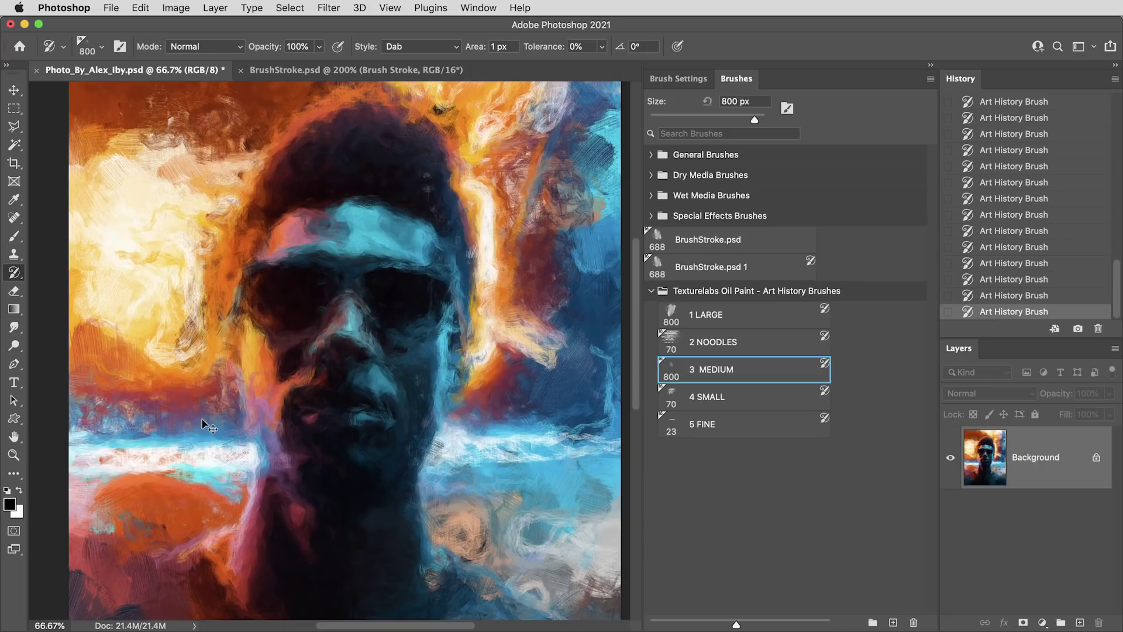
# Zoom to 100% and pan across the face and left side to inspect the strokes
pyautogui.press('super+1')
pyautogui.moveTo(314, 438); pyautogui.dragTo(344, 444)
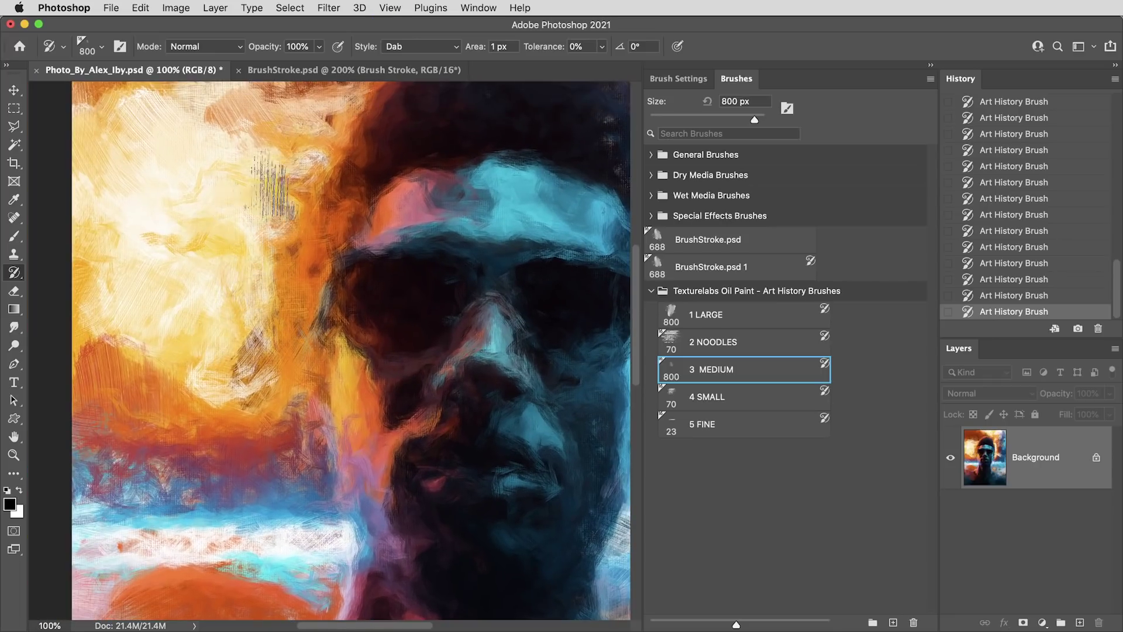
pyautogui.moveTo(511, 191); pyautogui.dragTo(362, 273)
pyautogui.scroll(-5, 531, 331)
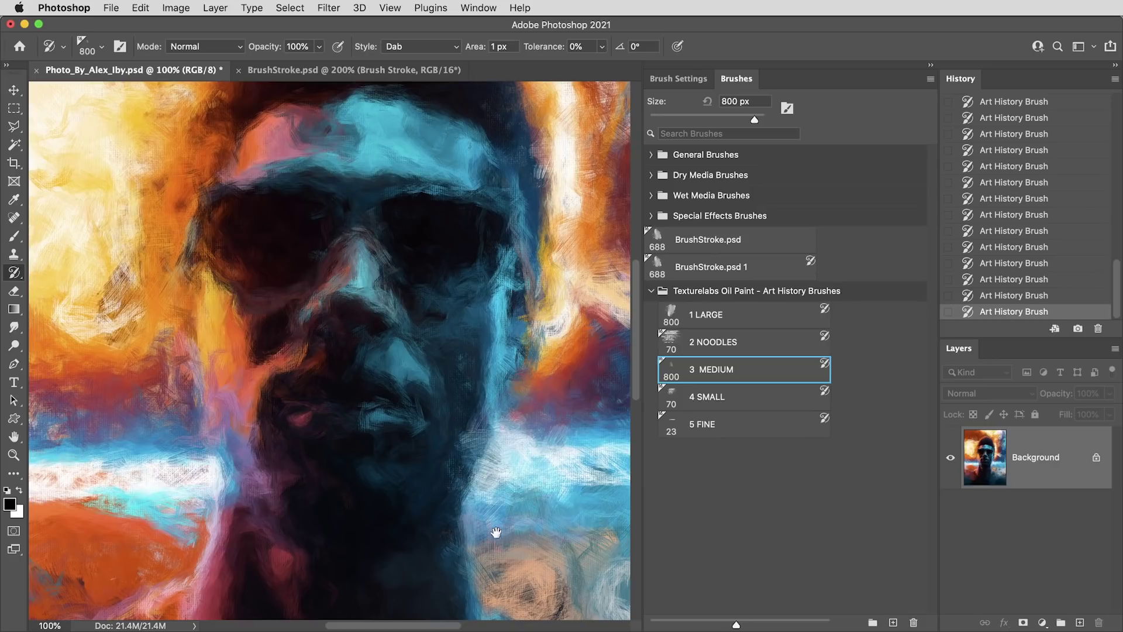
pyautogui.hscroll(-2, 496, 532)
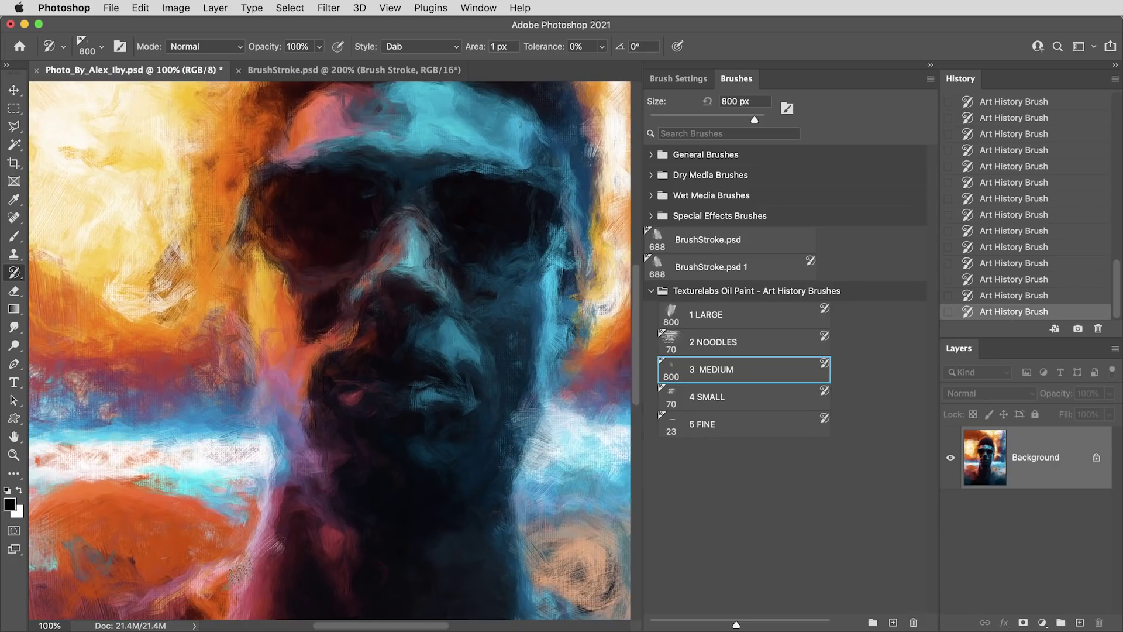
pyautogui.scroll(-4, 260, 471)
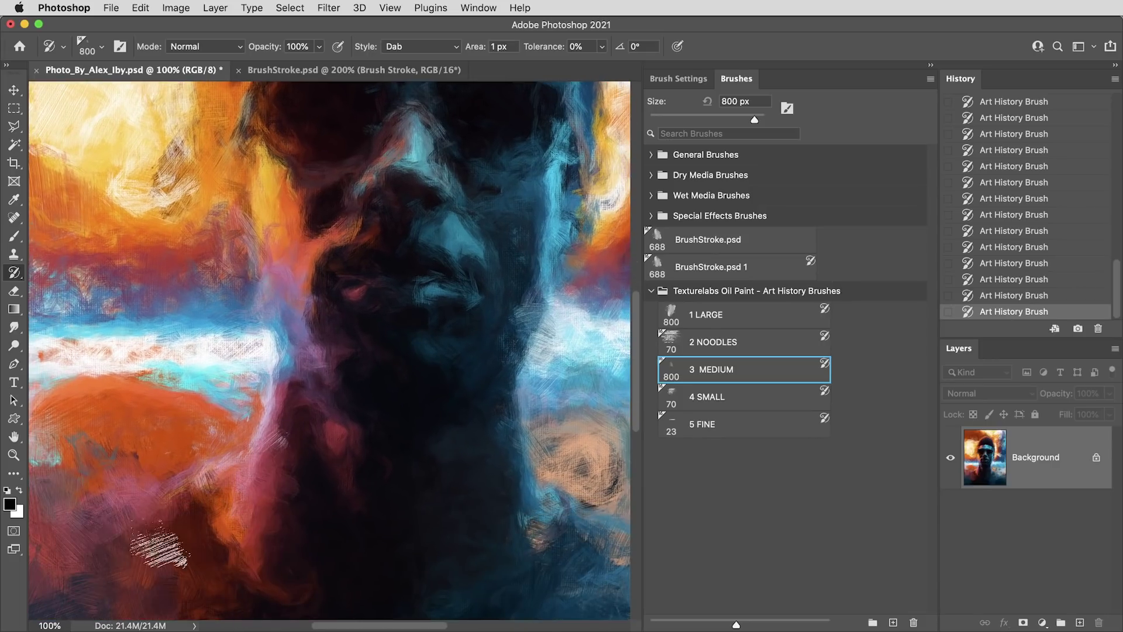
# Return to 66.7%, undo the last stroke, and restore it from the History panel
pyautogui.hotkey('ctrl', '-')
pyautogui.moveTo(402, 389); pyautogui.dragTo(368, 496)
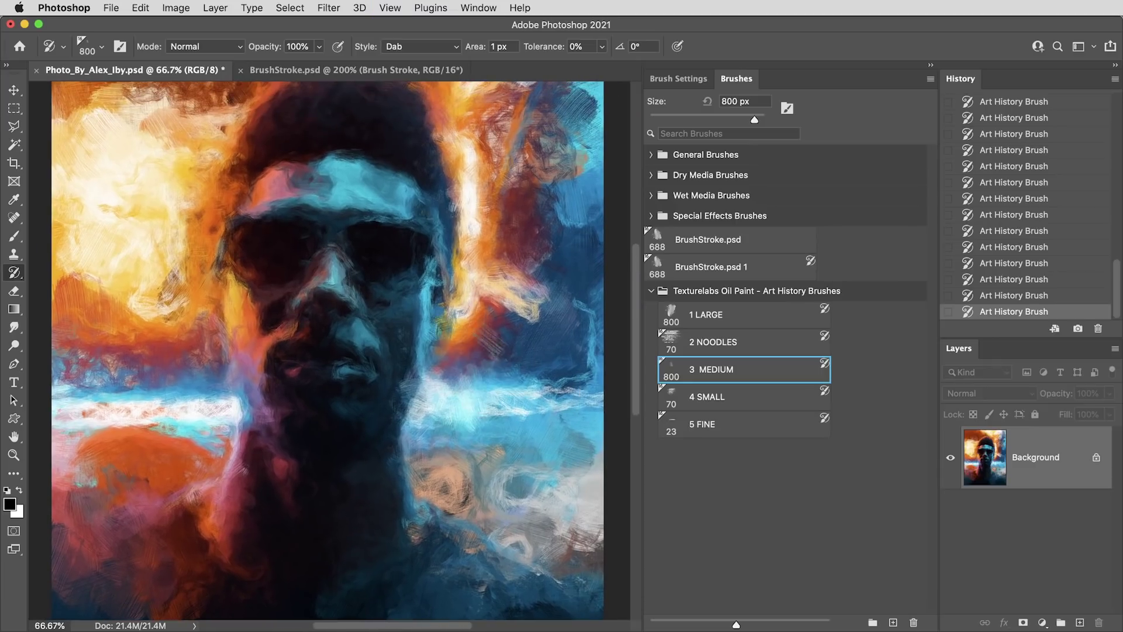
pyautogui.press('super+z')
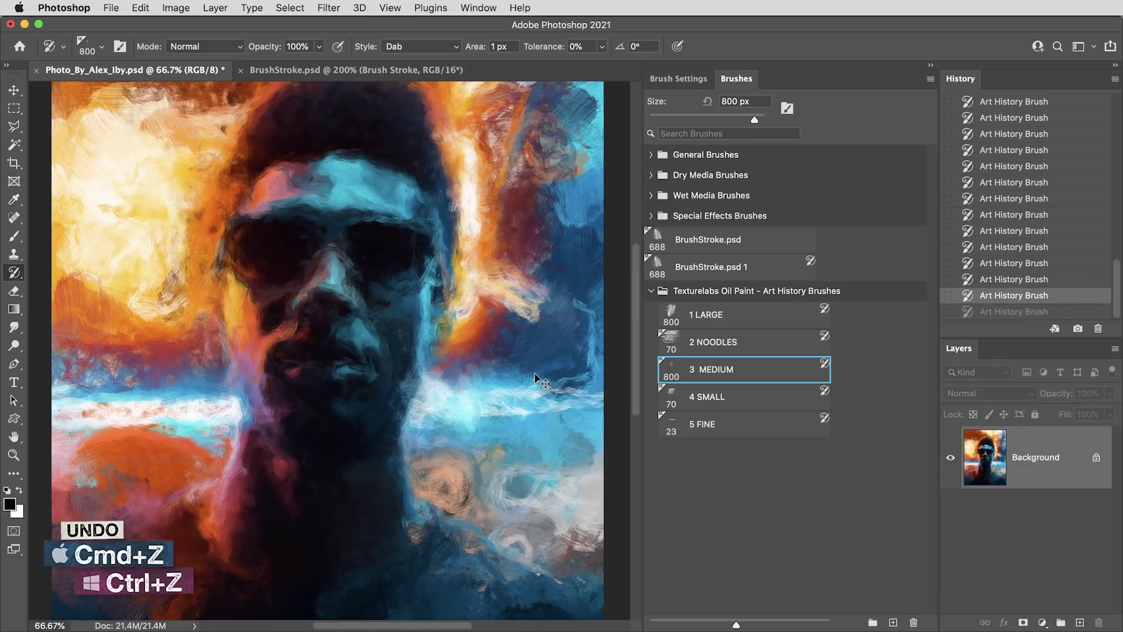
pyautogui.click(451, 181)
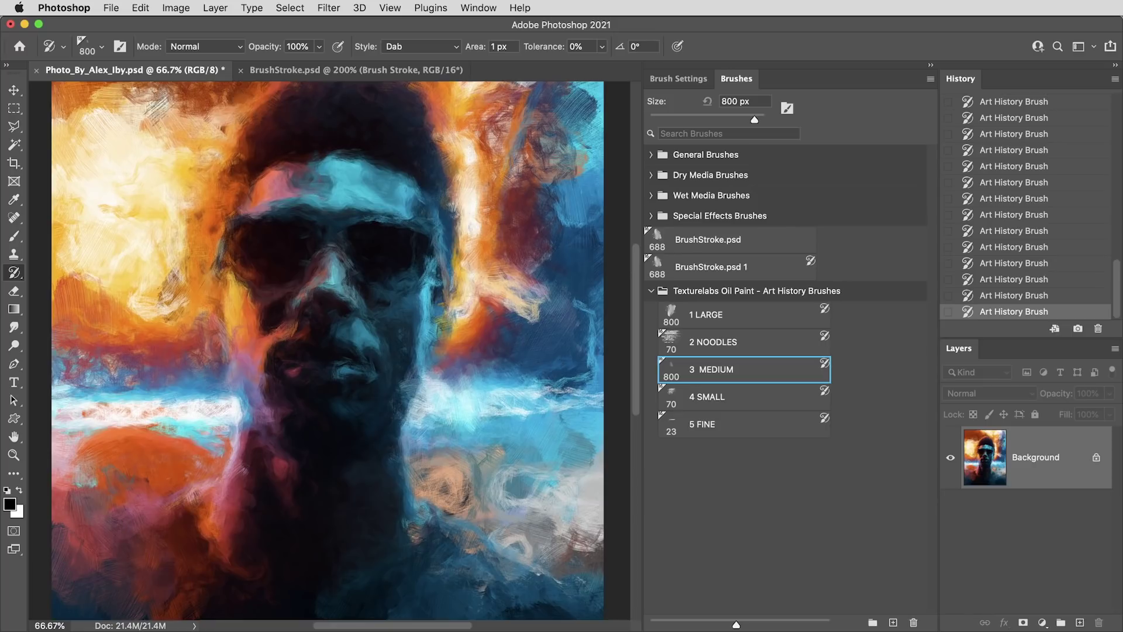
pyautogui.moveTo(416, 320); pyautogui.dragTo(425, 335)
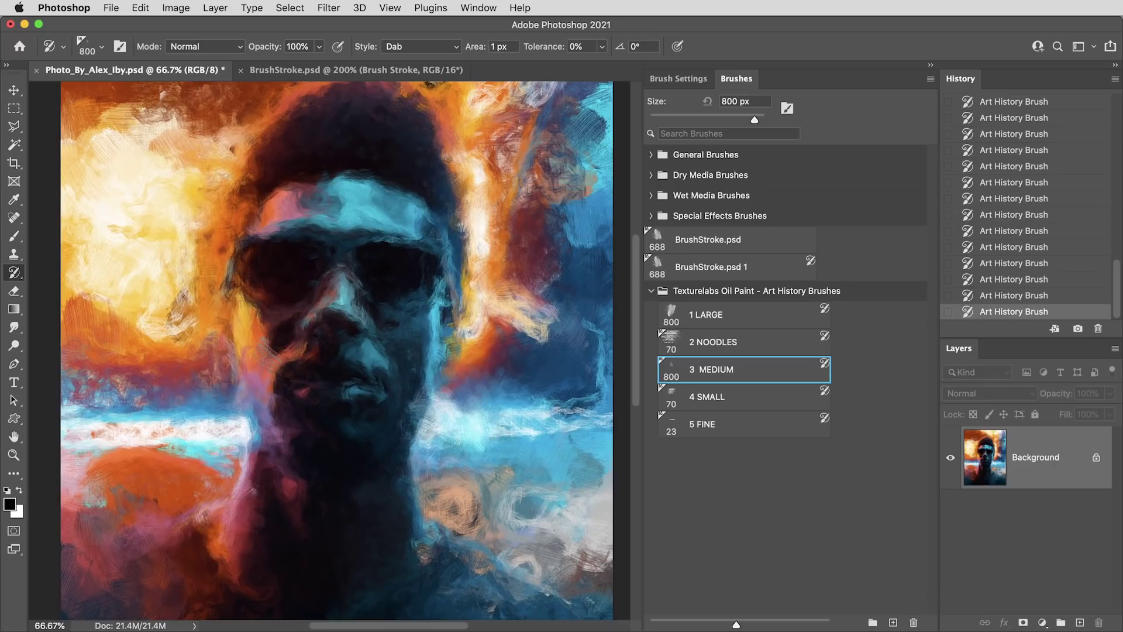
# Select the 4 SMALL brush and check detail at 100% and 200% zoom
pyautogui.click(744, 398)
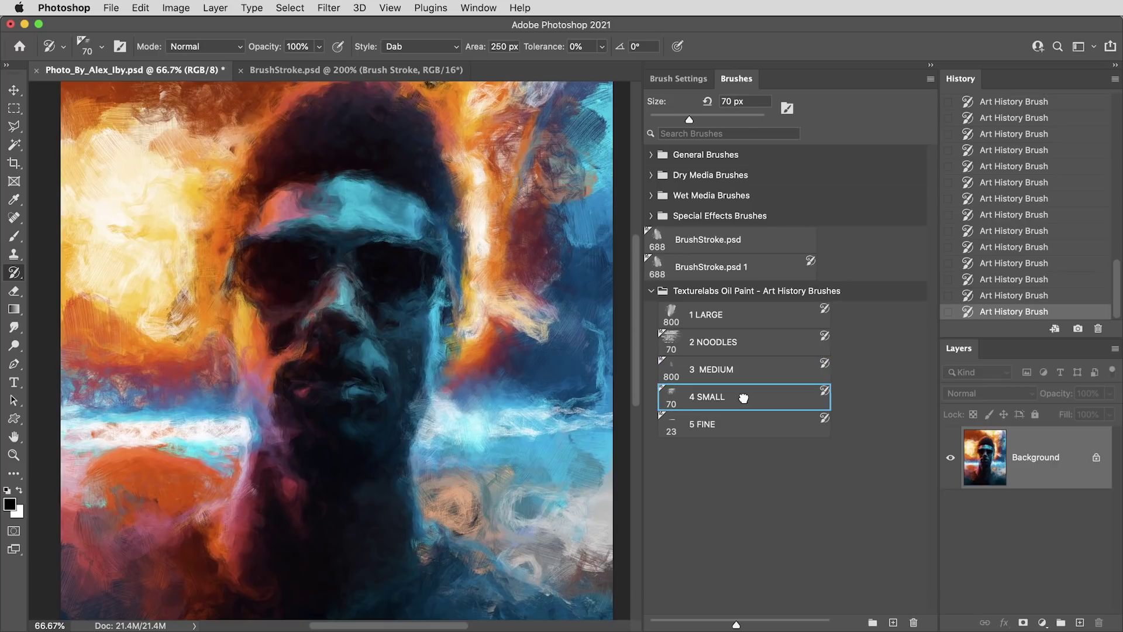
pyautogui.press('super+1')
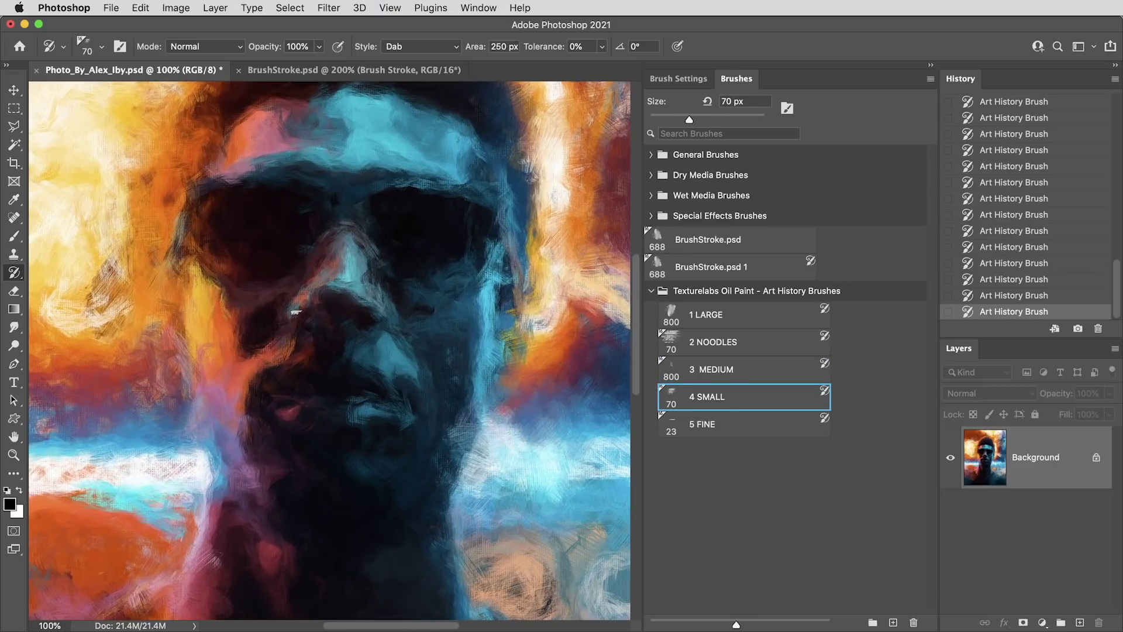
pyautogui.press('super+equal')
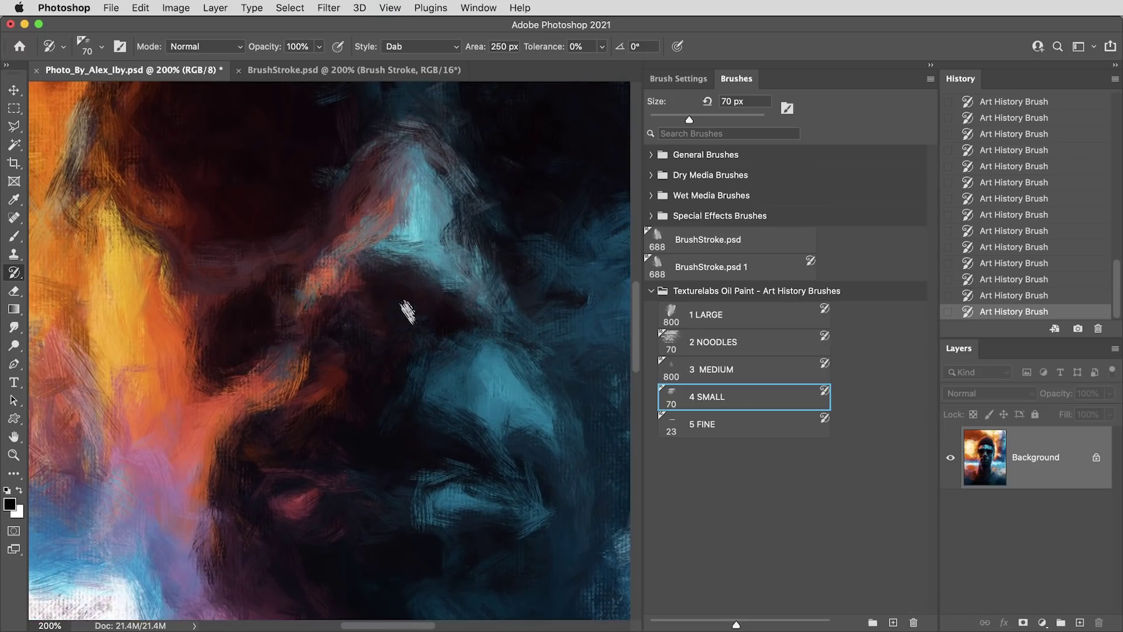
pyautogui.press('super+minus')
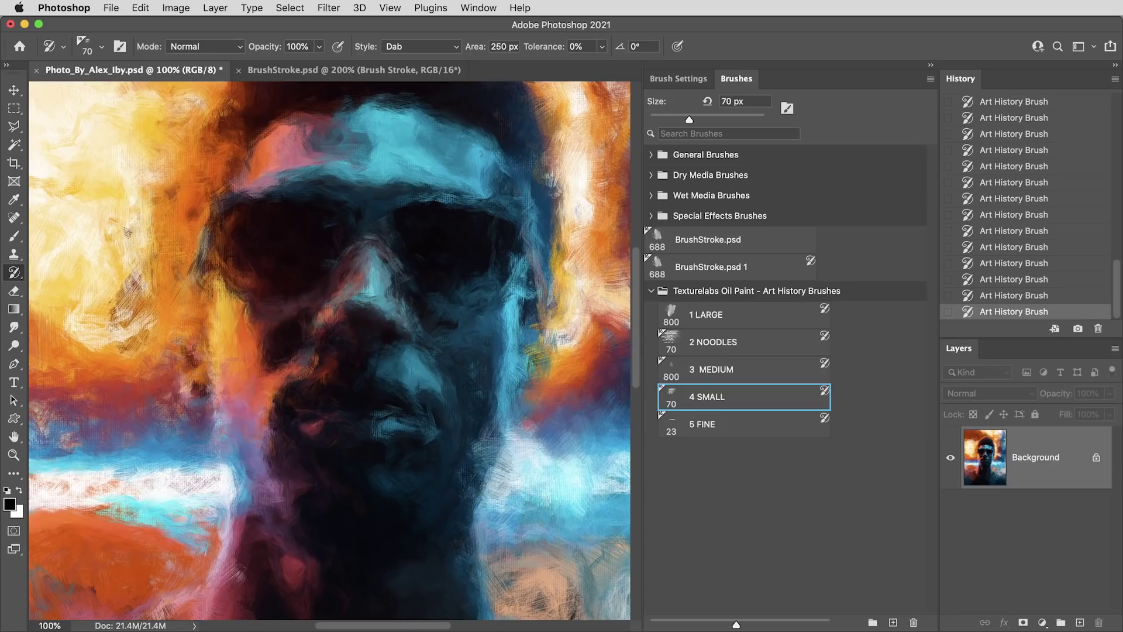
pyautogui.press('super+minus')
pyautogui.press('super+minus')
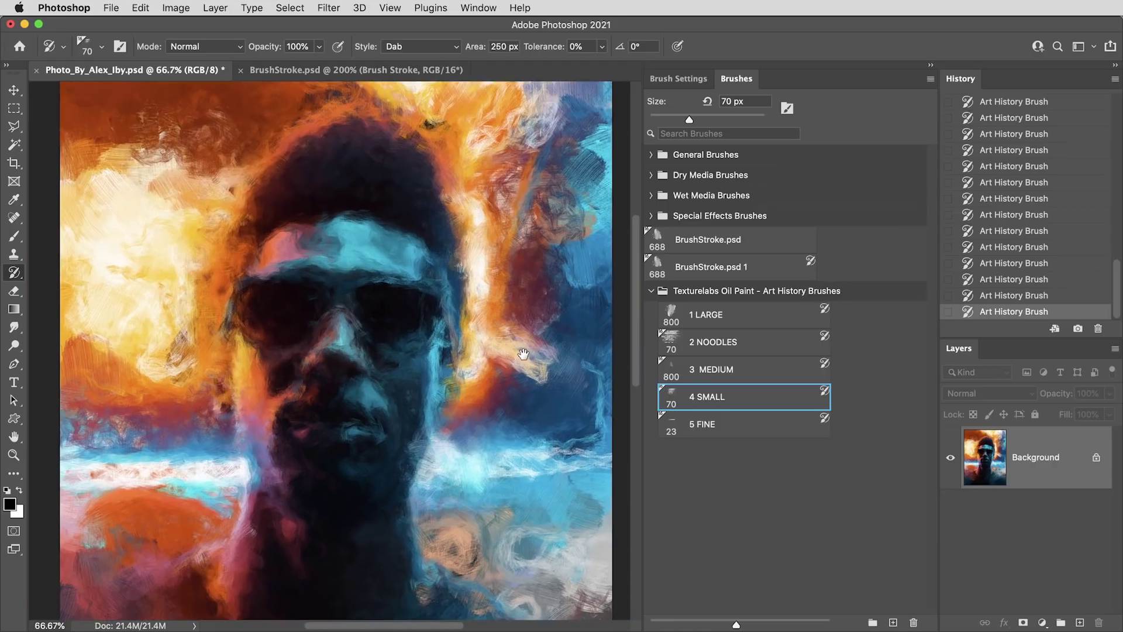
# Select the 5 FINE 23 px brush and paint fine strokes over the zoomed-in eye area
pyautogui.click(760, 423)
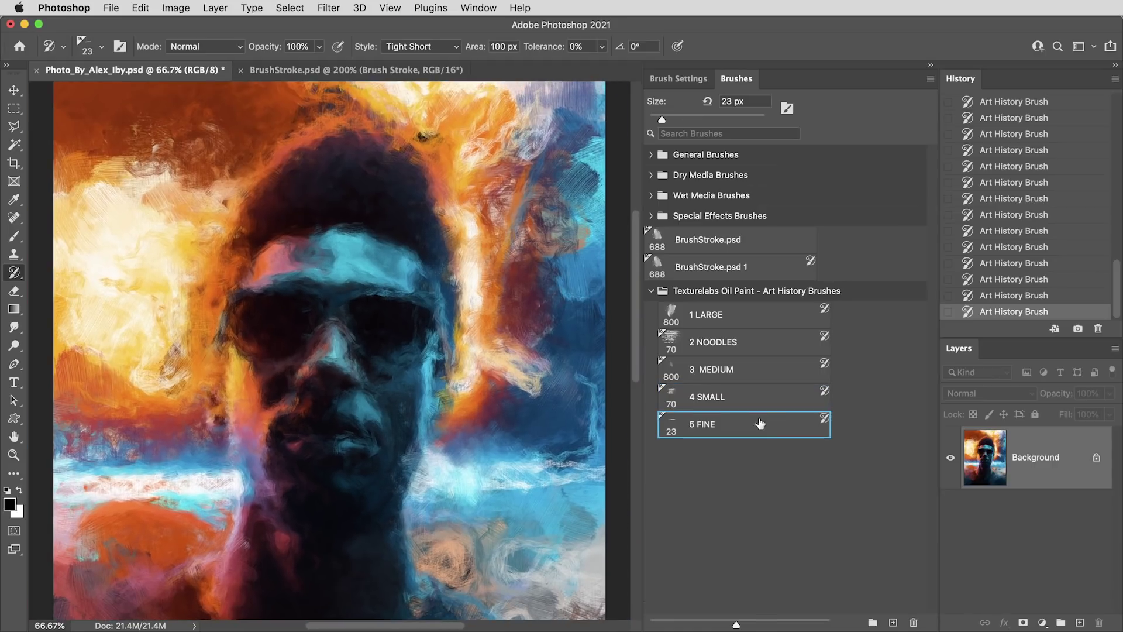
pyautogui.press('super+plus')
pyautogui.press('super+plus')
pyautogui.moveTo(358, 441); pyautogui.dragTo(456, 316)
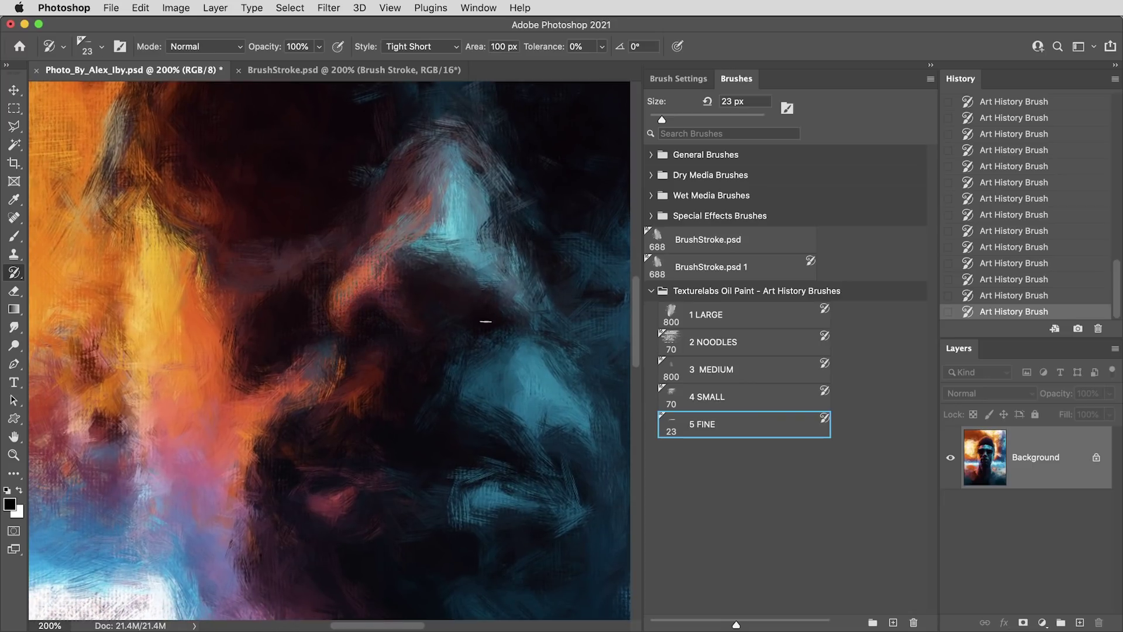
pyautogui.moveTo(127, 408)
pyautogui.mouseDown()
pyautogui.moveTo(89, 344)
pyautogui.moveTo(92, 372)
pyautogui.moveTo(76, 305)
pyautogui.moveTo(94, 357)
pyautogui.mouseUp()
pyautogui.press('super+minus')
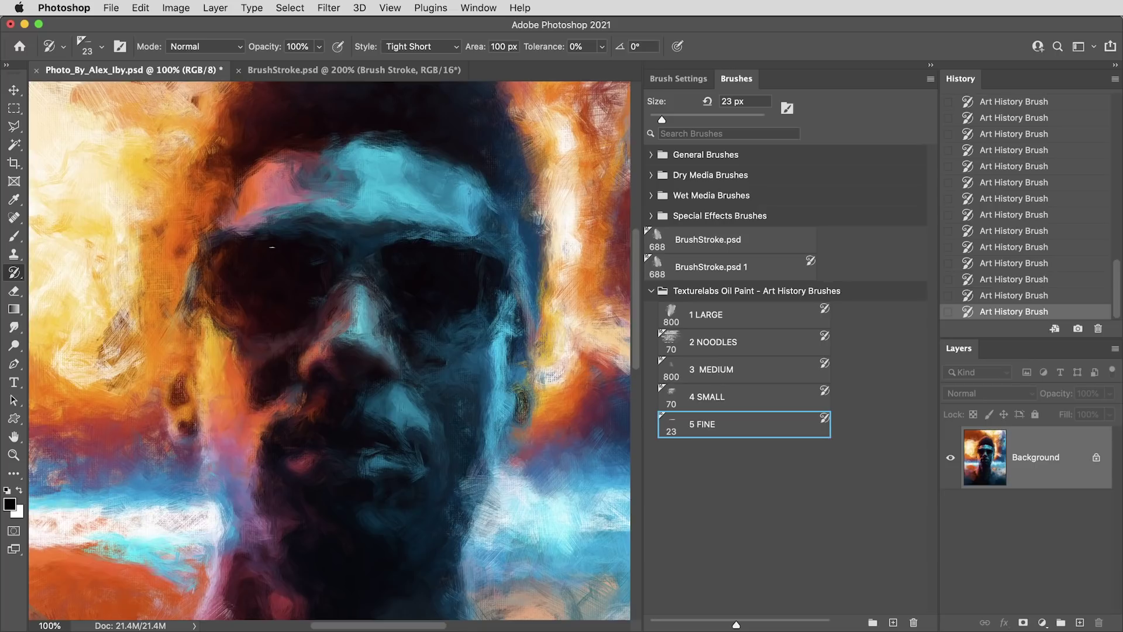
pyautogui.moveTo(203, 247); pyautogui.dragTo(216, 248)
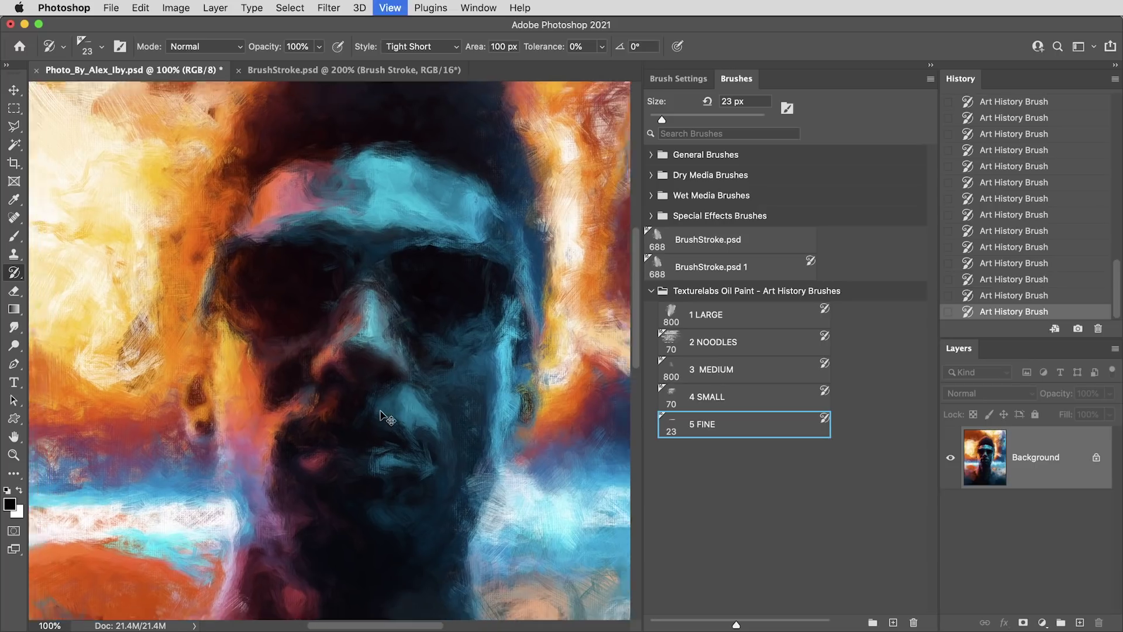
pyautogui.press('super+minus')
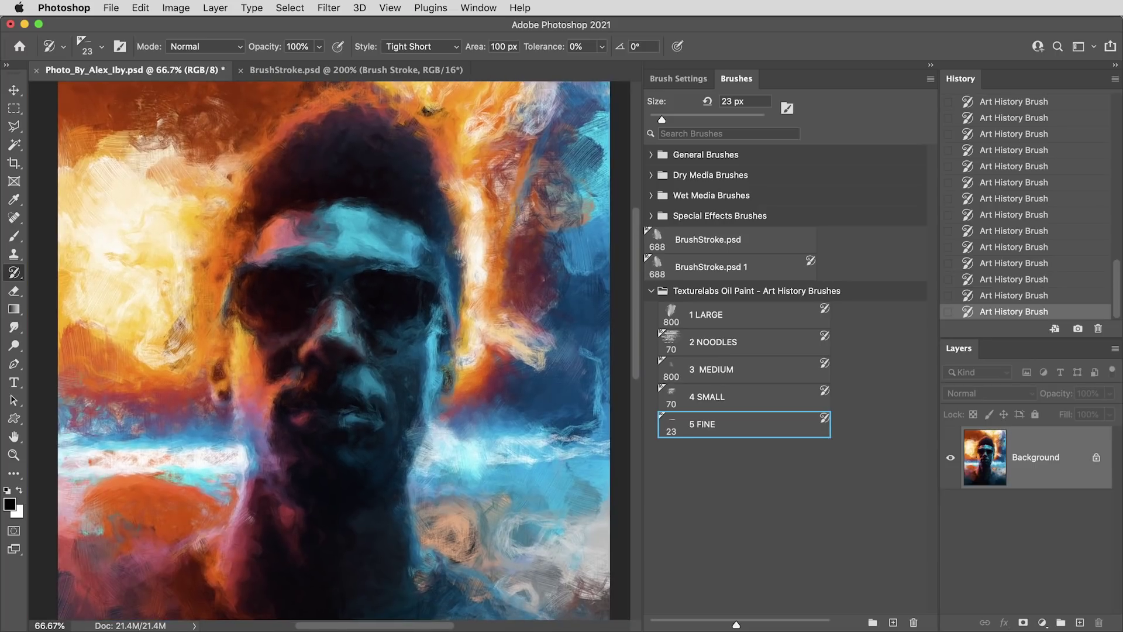
pyautogui.press('v')
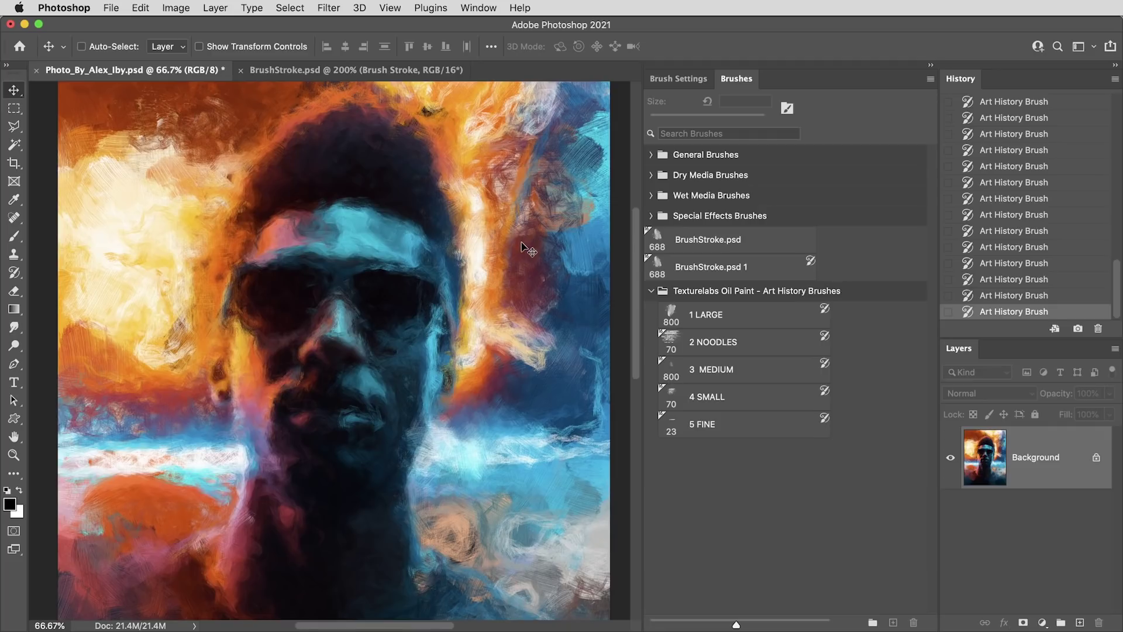
# Open the Camera Raw Filter and raise Texture to +66 and Clarity to +24
pyautogui.click(329, 8)
pyautogui.click(355, 117)
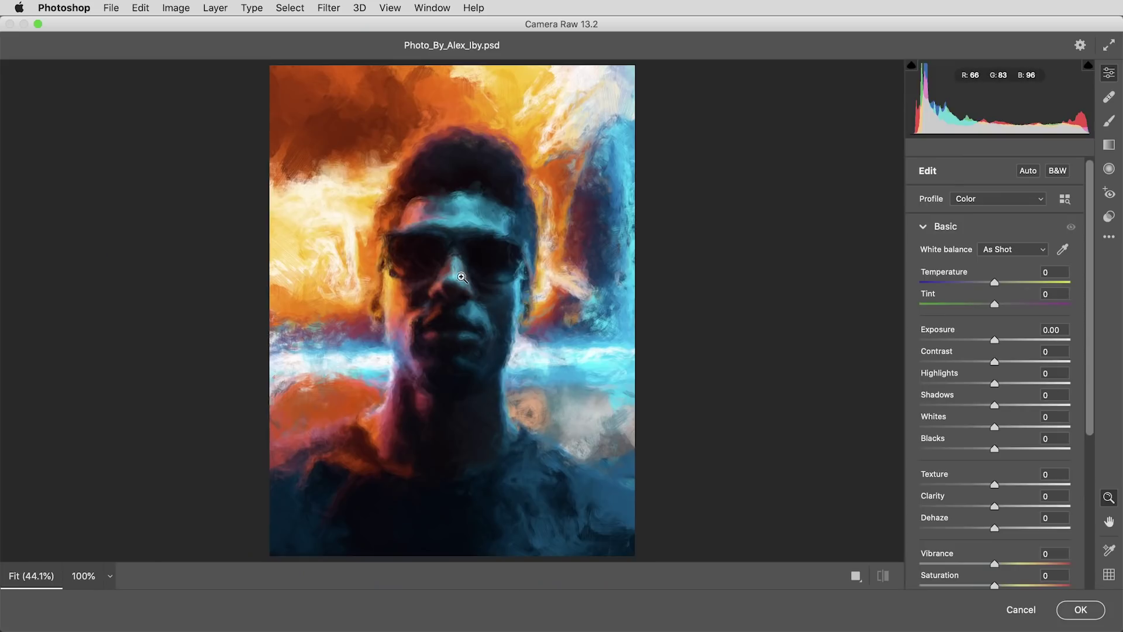
pyautogui.click(461, 277)
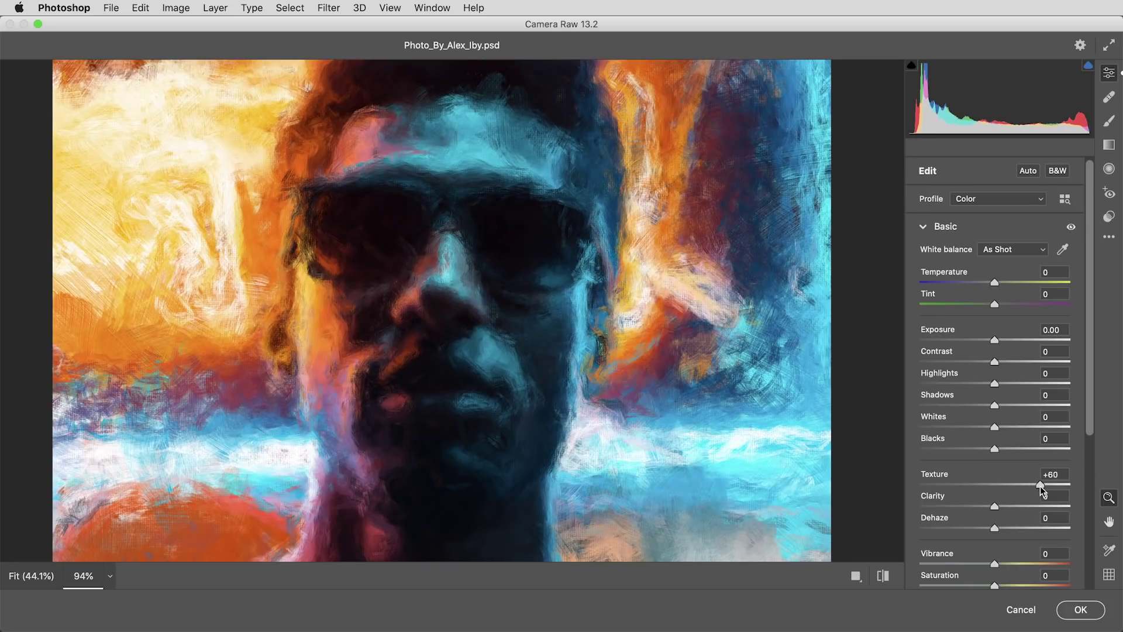
pyautogui.moveTo(1044, 486); pyautogui.dragTo(1014, 510)
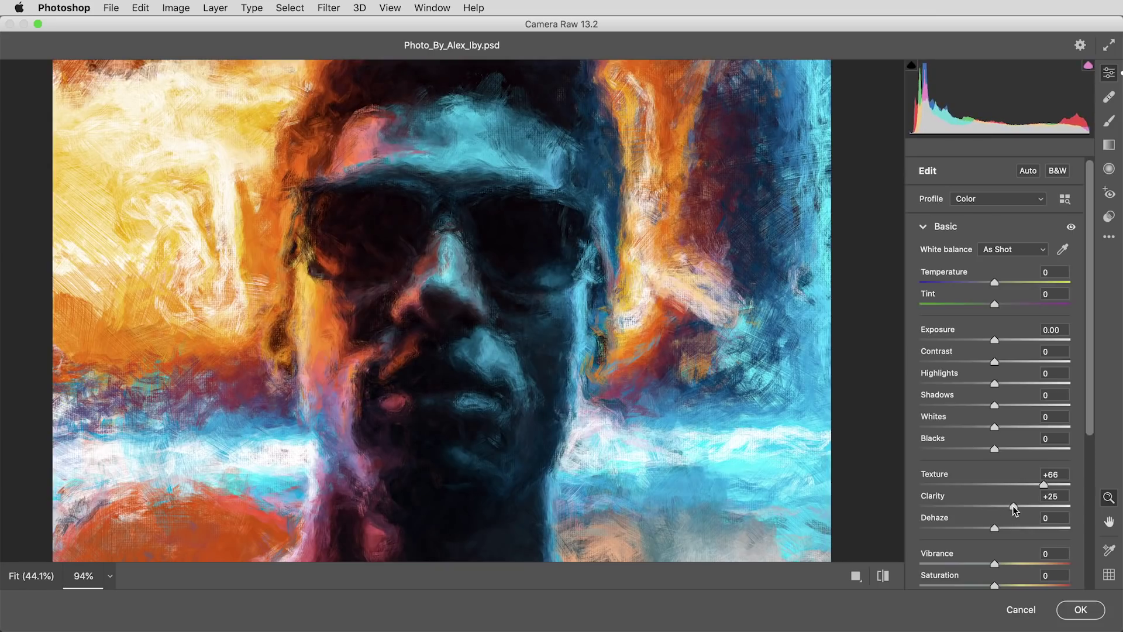
pyautogui.moveTo(1087, 410); pyautogui.dragTo(1099, 530)
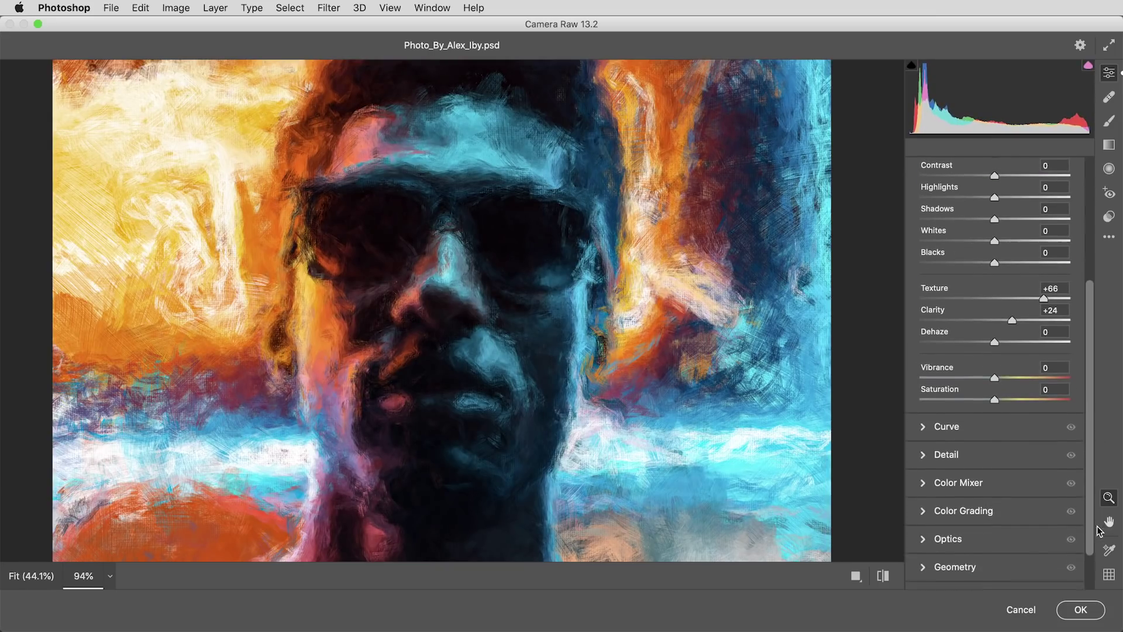
# Set Detail Sharpening to 46, compare the preview, and apply the filter
pyautogui.click(921, 455)
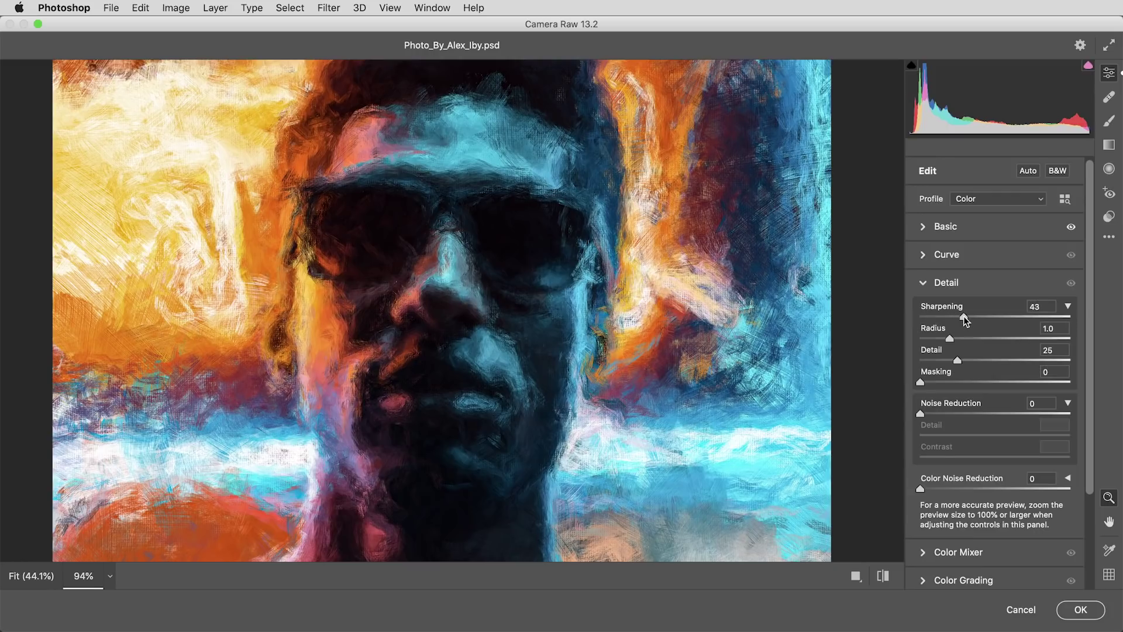
pyautogui.moveTo(966, 315); pyautogui.dragTo(966, 317)
pyautogui.click(886, 577)
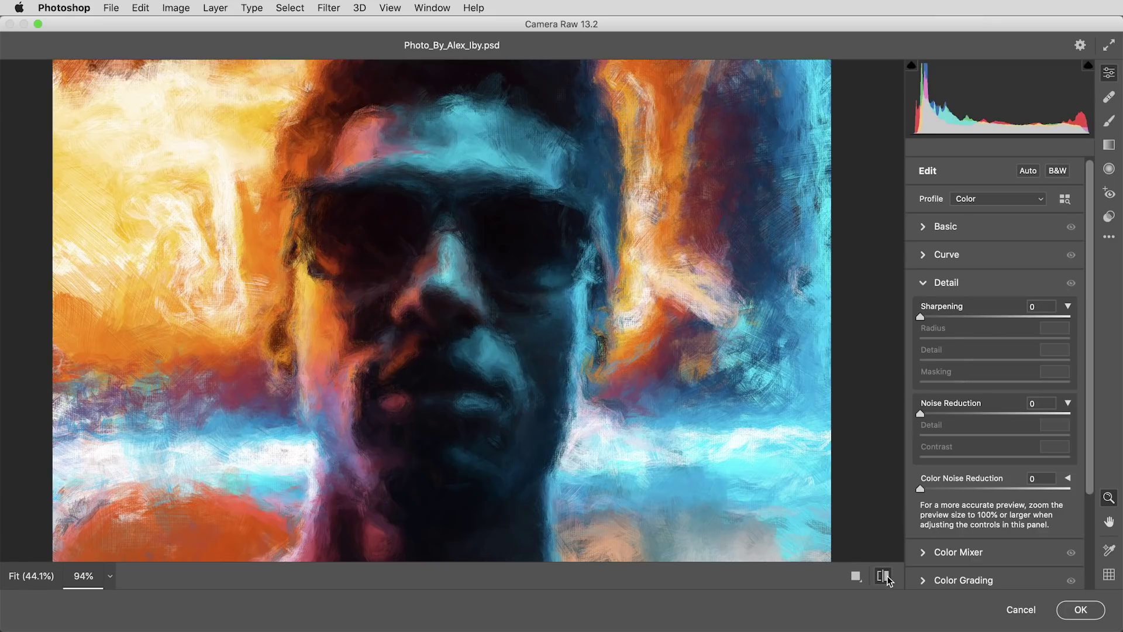
pyautogui.click(887, 578)
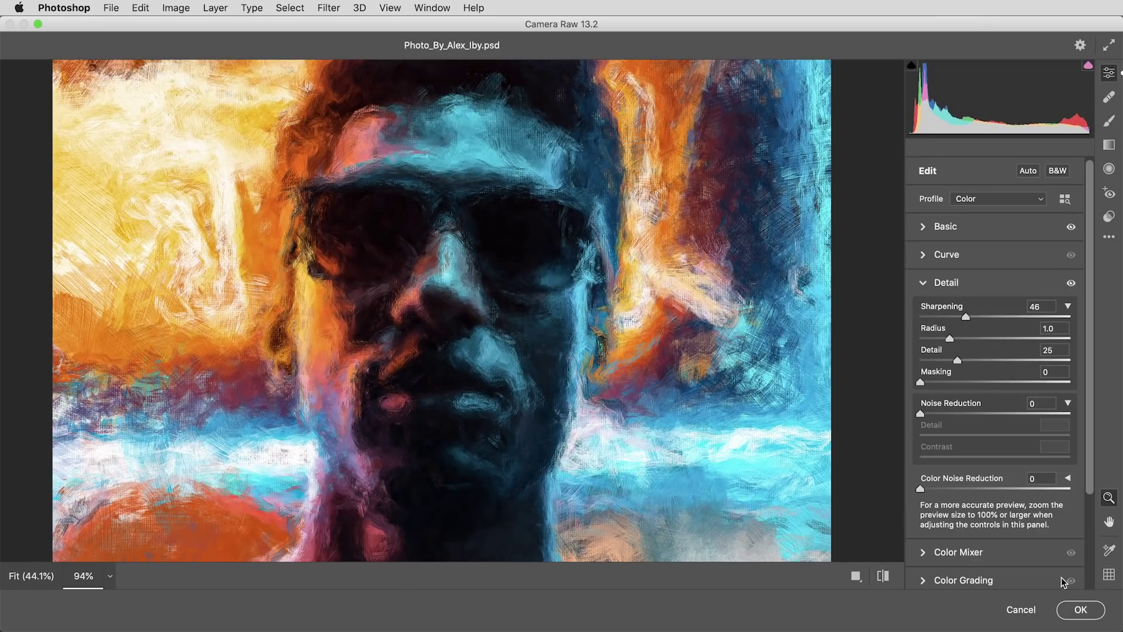
pyautogui.click(1081, 609)
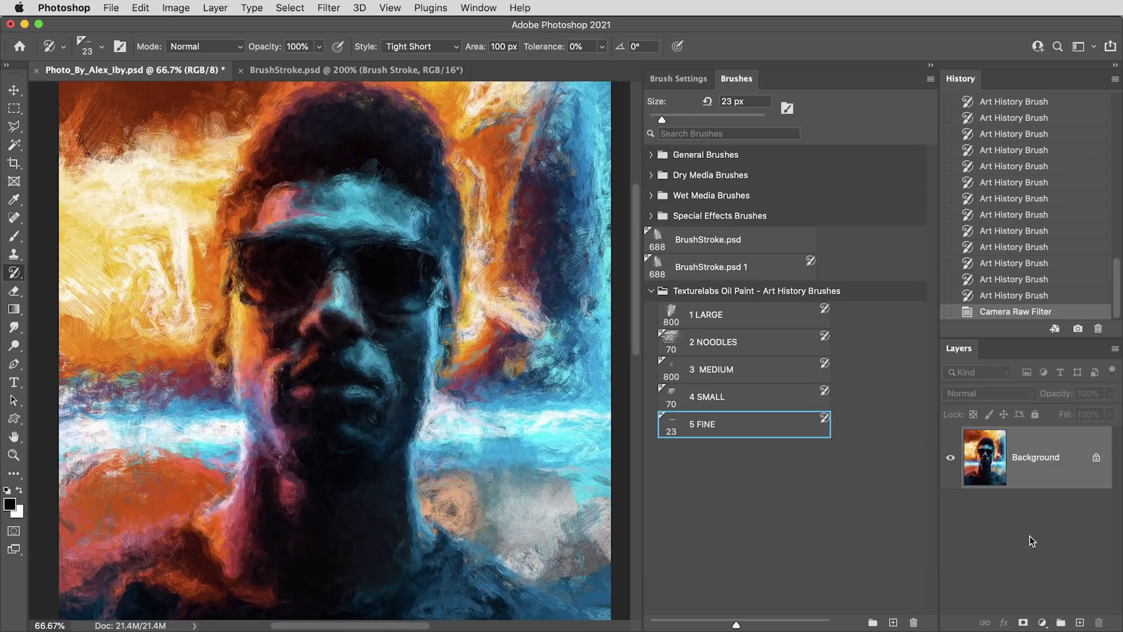
# Duplicate the painting to Layer 1 and emboss it with height 1 and amount 200
pyautogui.press('super+j')
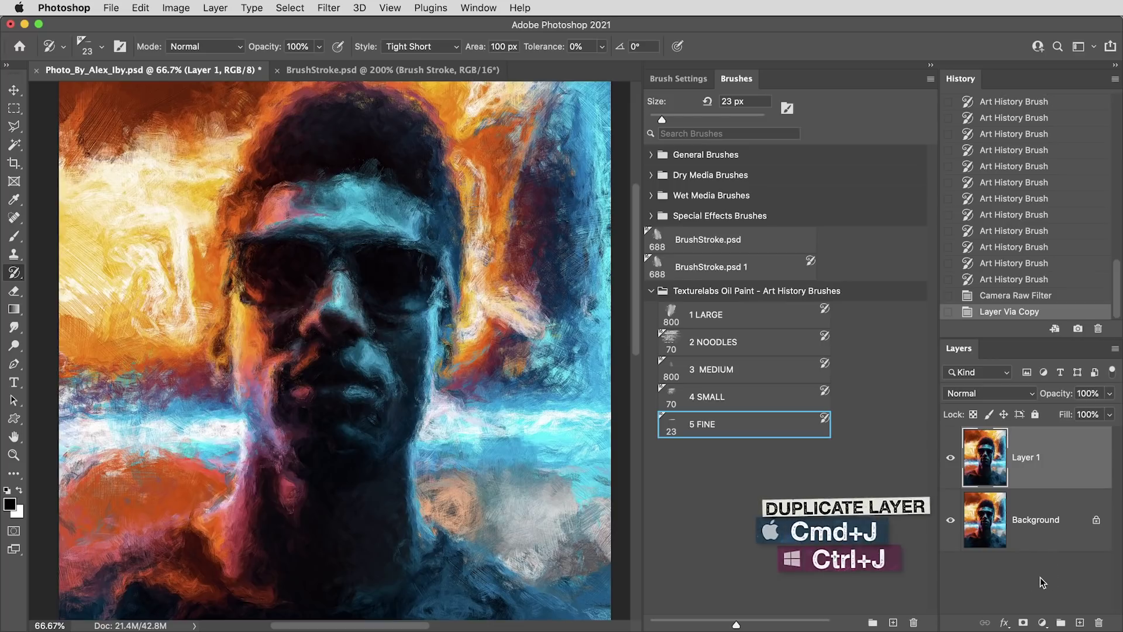
pyautogui.click(329, 8)
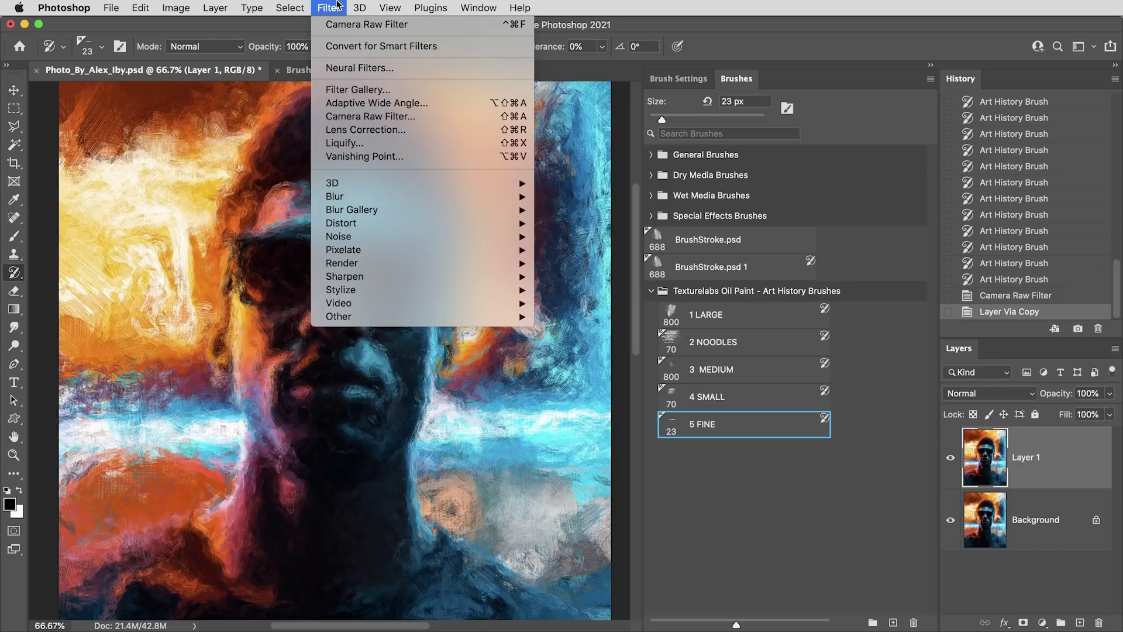
pyautogui.moveTo(402, 290)
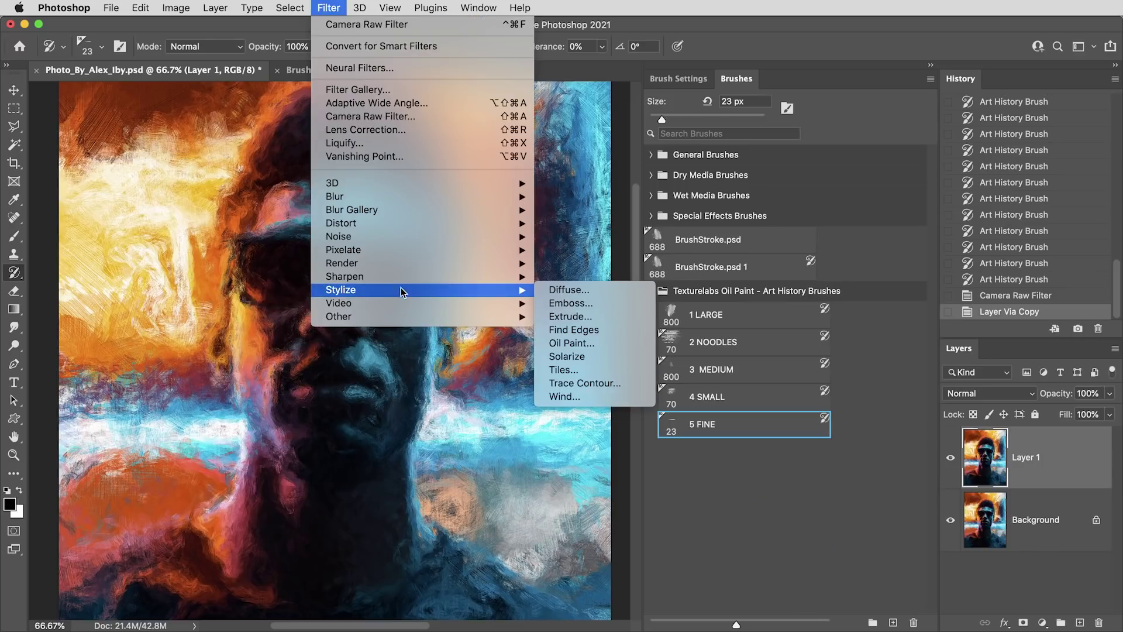
pyautogui.click(595, 303)
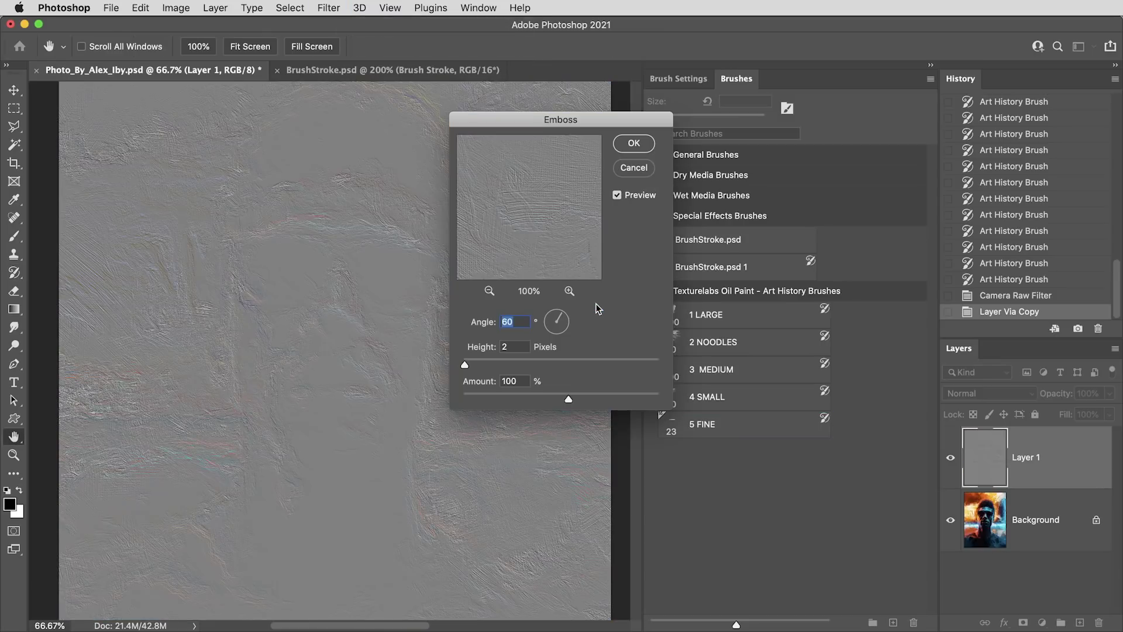
pyautogui.doubleClick(518, 347)
pyautogui.write('1')
pyautogui.doubleClick(526, 380)
pyautogui.write('200')
pyautogui.click(634, 143)
# Zoom in and pan across the embossed texture to inspect it
pyautogui.press('v')
pyautogui.press('super+equal')
pyautogui.press('super+equal')
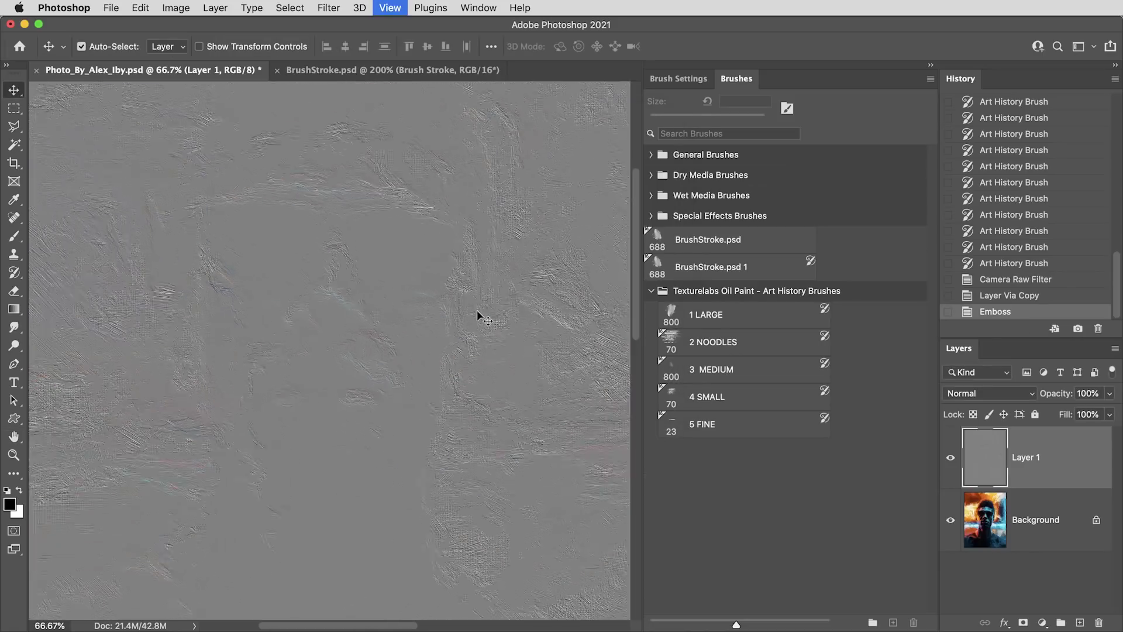
pyautogui.moveTo(441, 334); pyautogui.dragTo(477, 371)
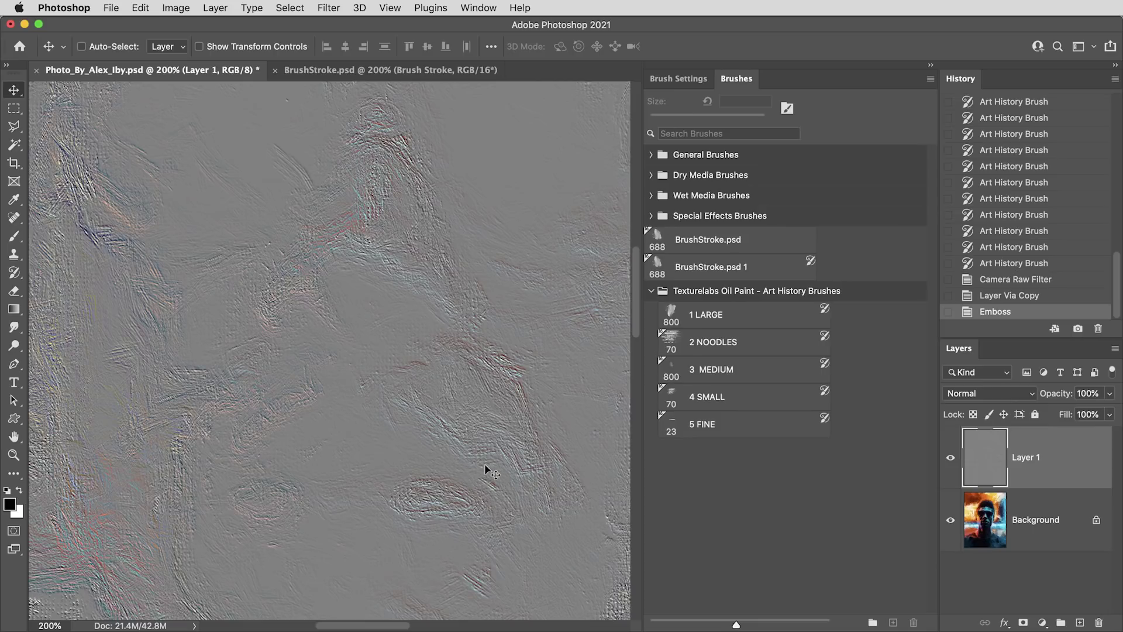
# Set Layer 1 to Hard Light blend mode at 50% opacity
pyautogui.click(1021, 393)
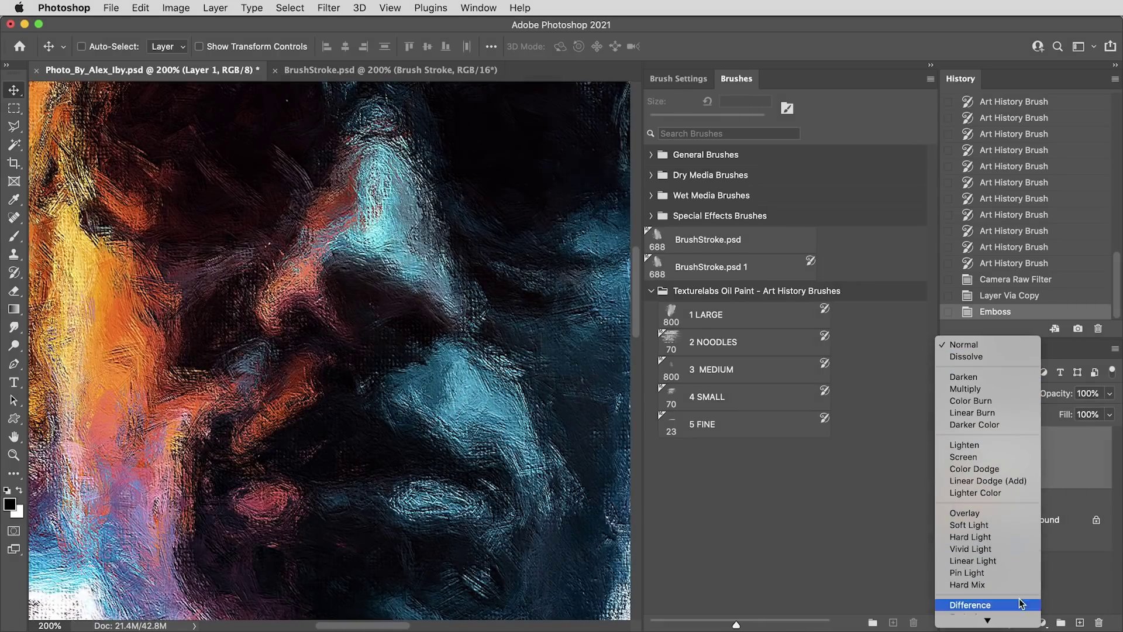
pyautogui.click(1017, 537)
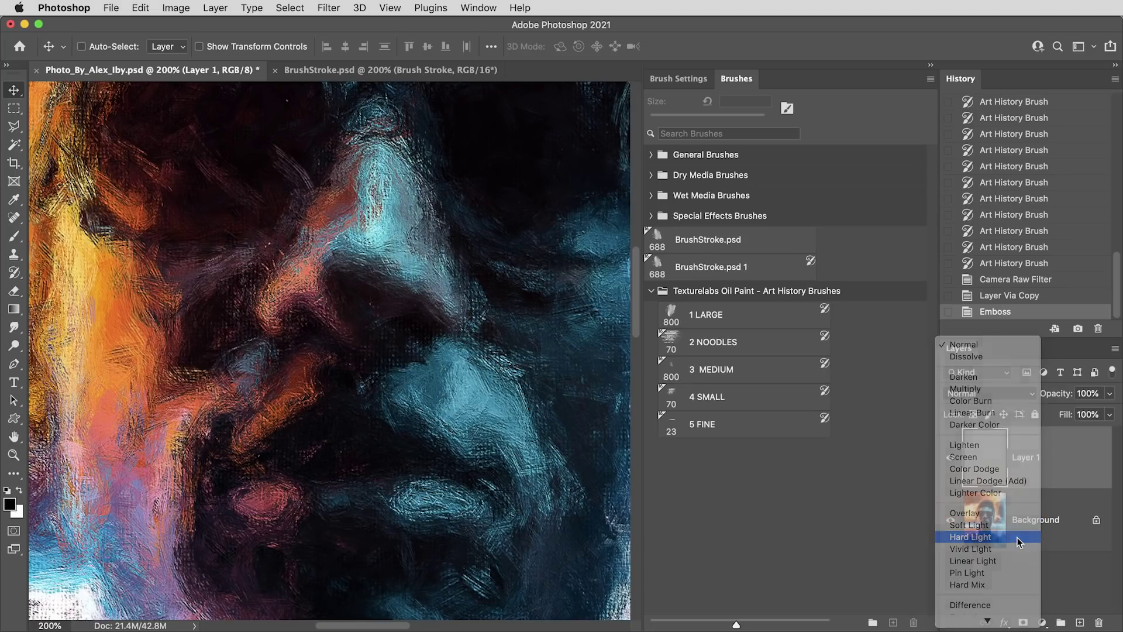
pyautogui.write('50')
# Toggle Layer 1's visibility twice to compare, then view the centred face at 100%
pyautogui.click(952, 460)
pyautogui.click(952, 459)
pyautogui.click(952, 460)
pyautogui.click(952, 460)
pyautogui.press('super+minus')
pyautogui.moveTo(440, 393); pyautogui.dragTo(449, 440)
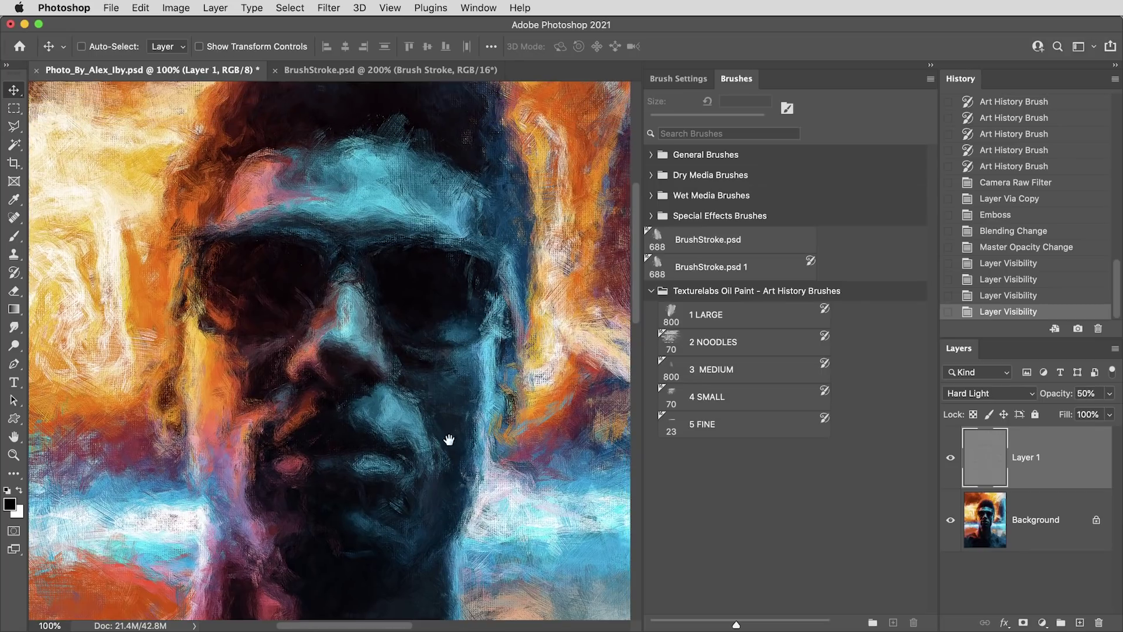